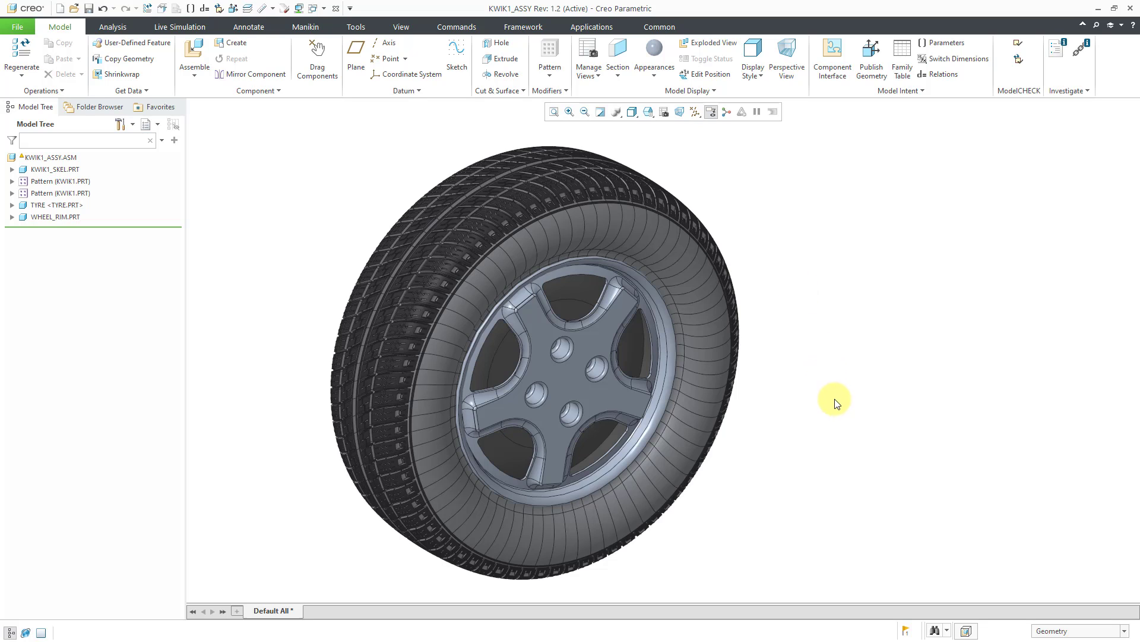
- Review the circular references warning for KWIK1_ASSY.ASM in the Notification Center and close it
left_click(906, 632)
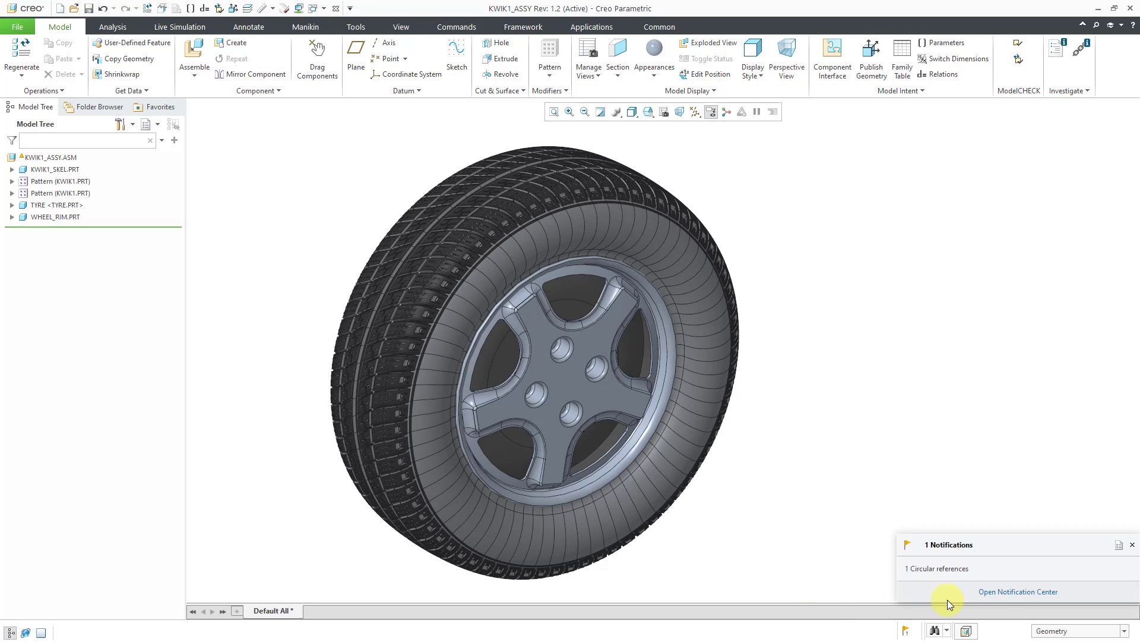
left_click(1008, 592)
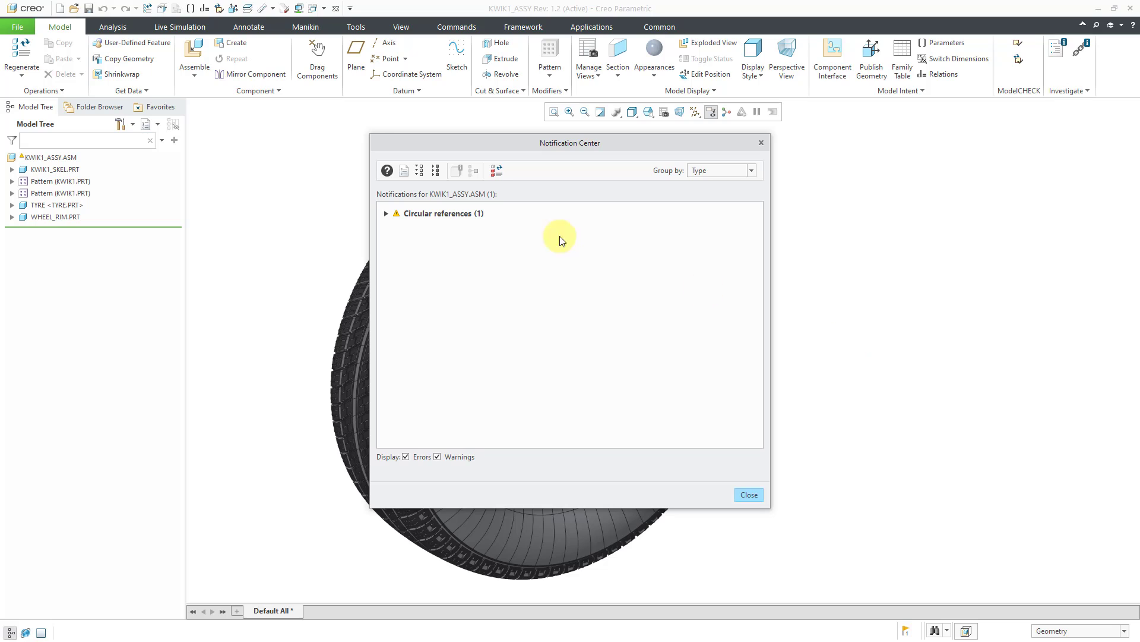
left_click(386, 213)
left_click(750, 495)
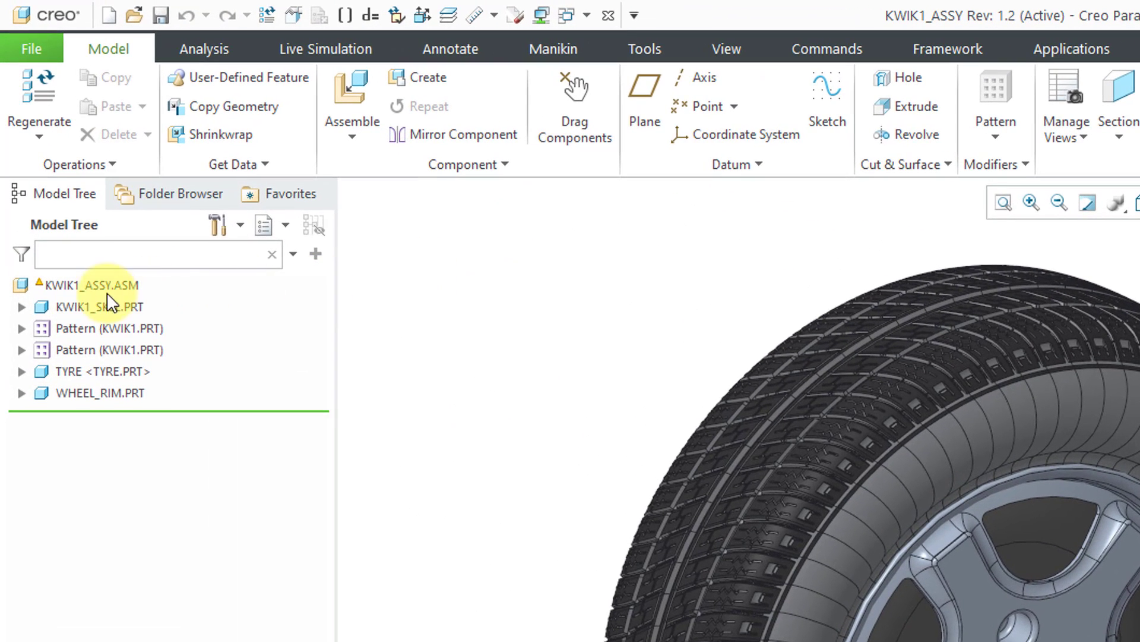
mouse_move(39, 287)
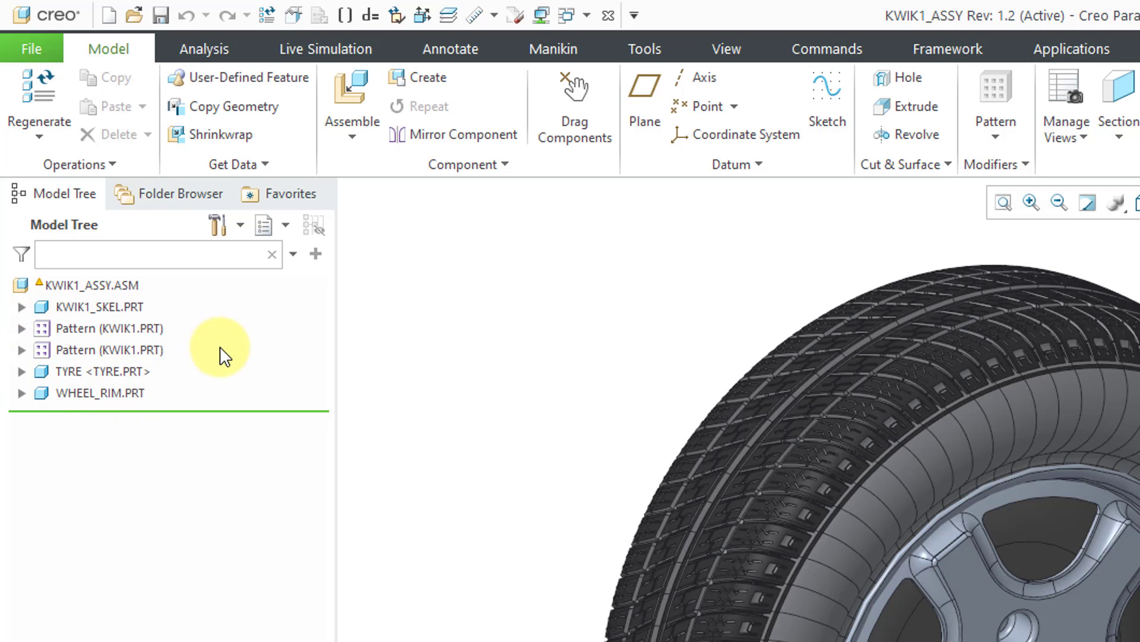
- Expand KWIK1_SKEL.PRT in the model tree and inspect its features and available component operations
left_click(104, 307)
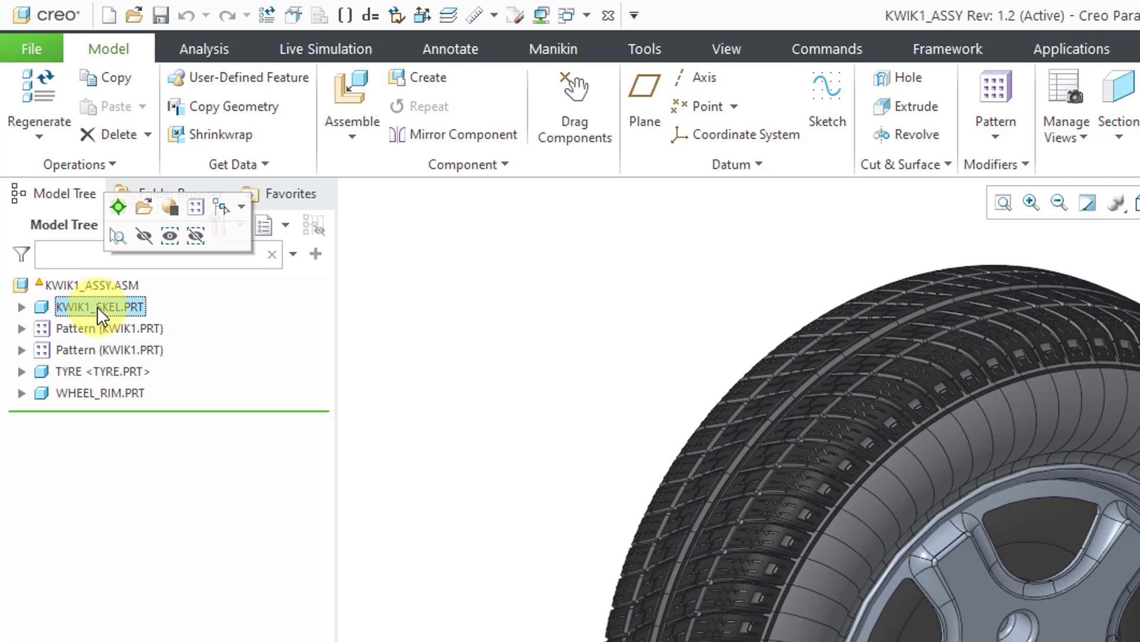
left_click(407, 330)
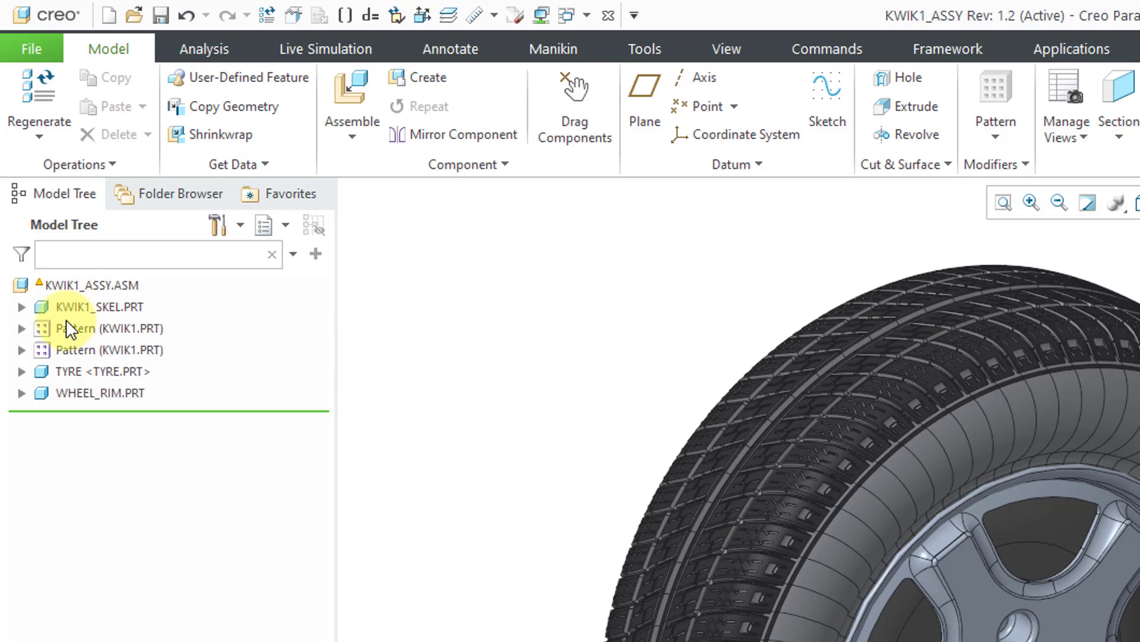
left_click(21, 307)
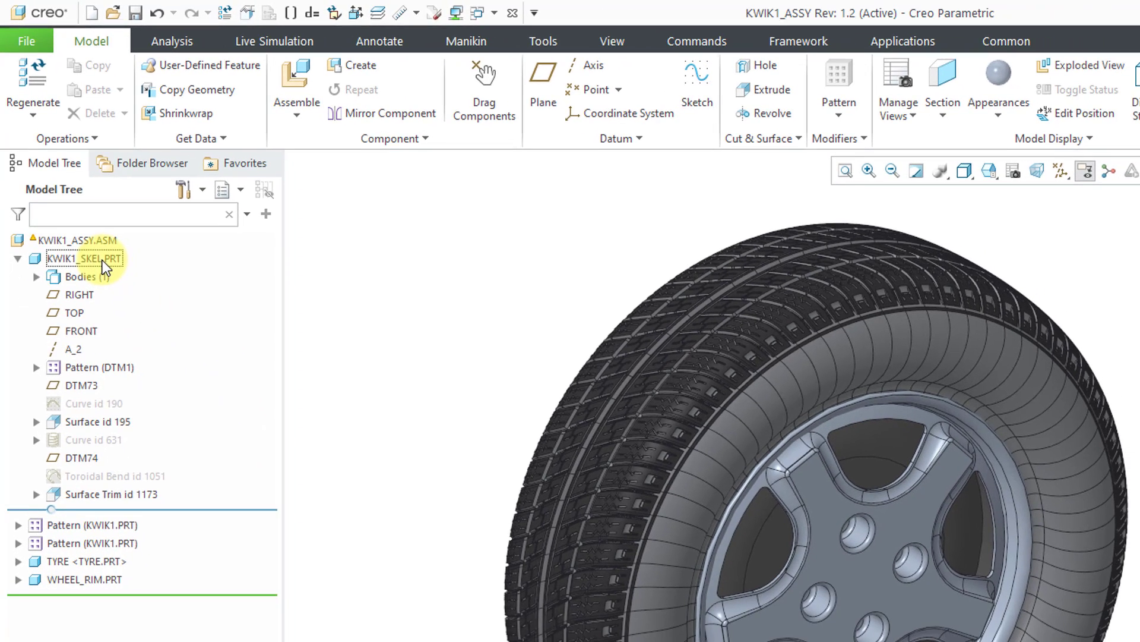
right_click(121, 310)
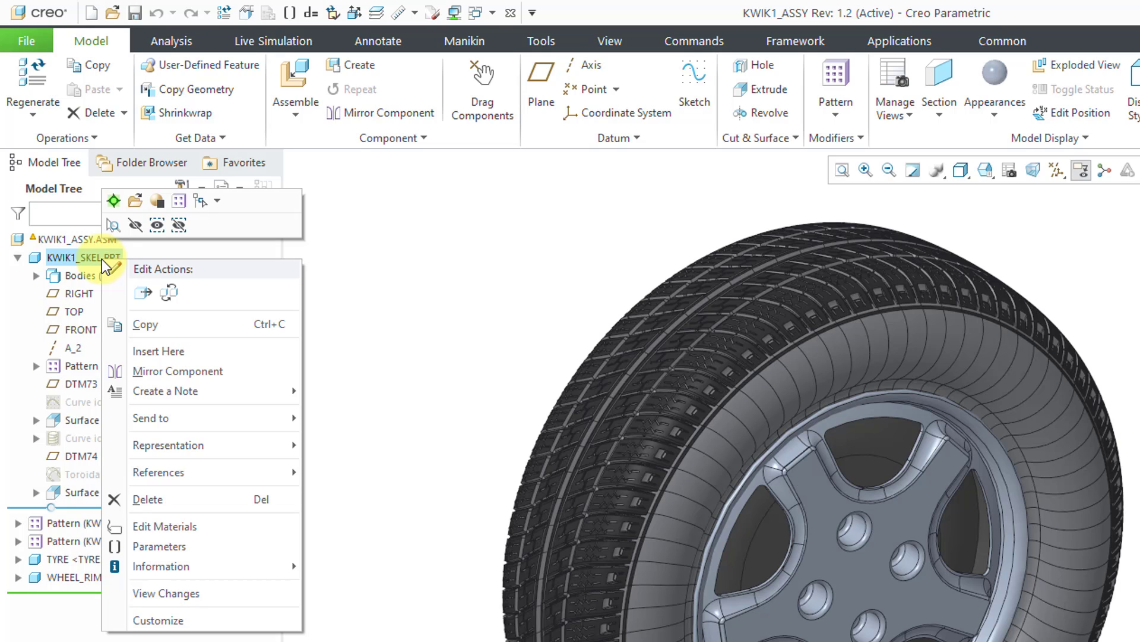
left_click(394, 227)
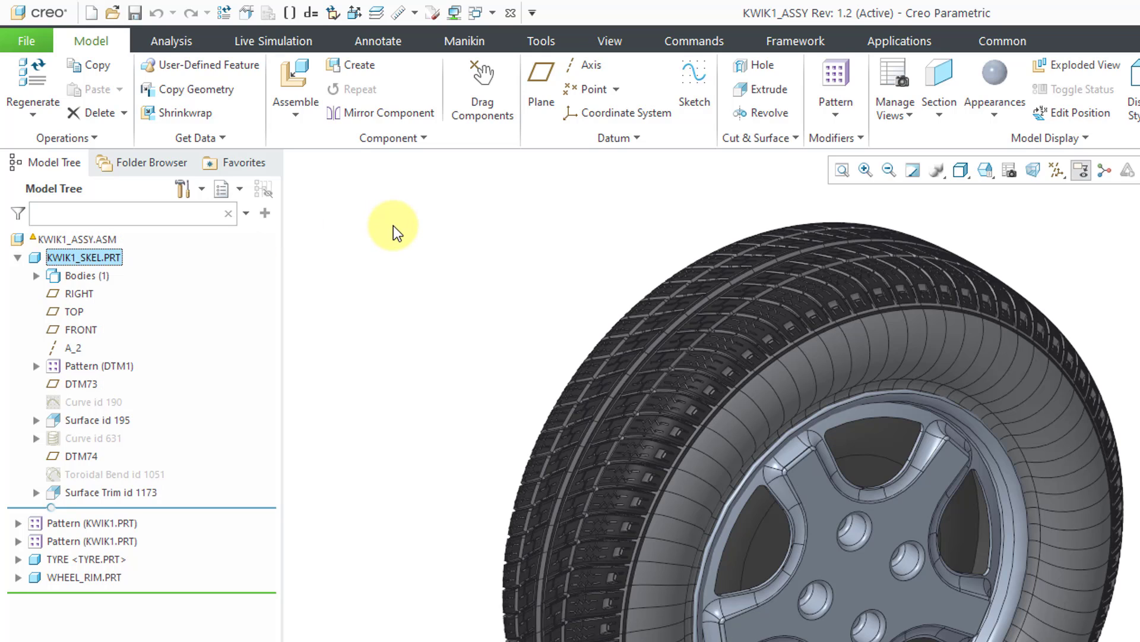
- Replace KWIK1_SKEL.PRT by a copy made as a skeleton, with the file name KWIK1_SKEL0001
right_click(110, 265)
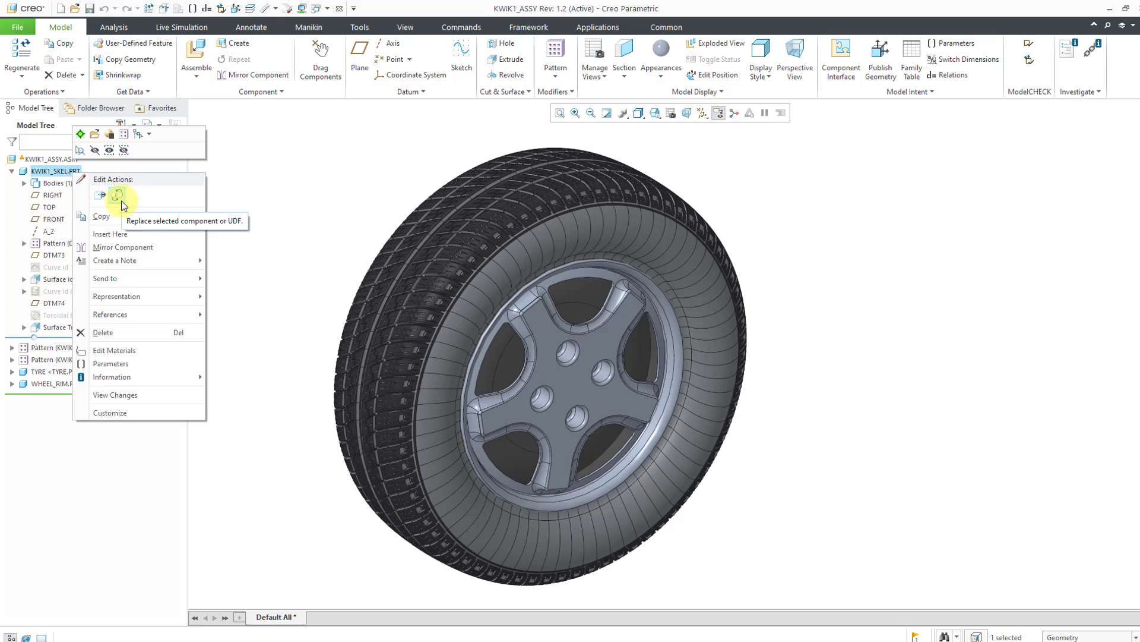
left_click(121, 201)
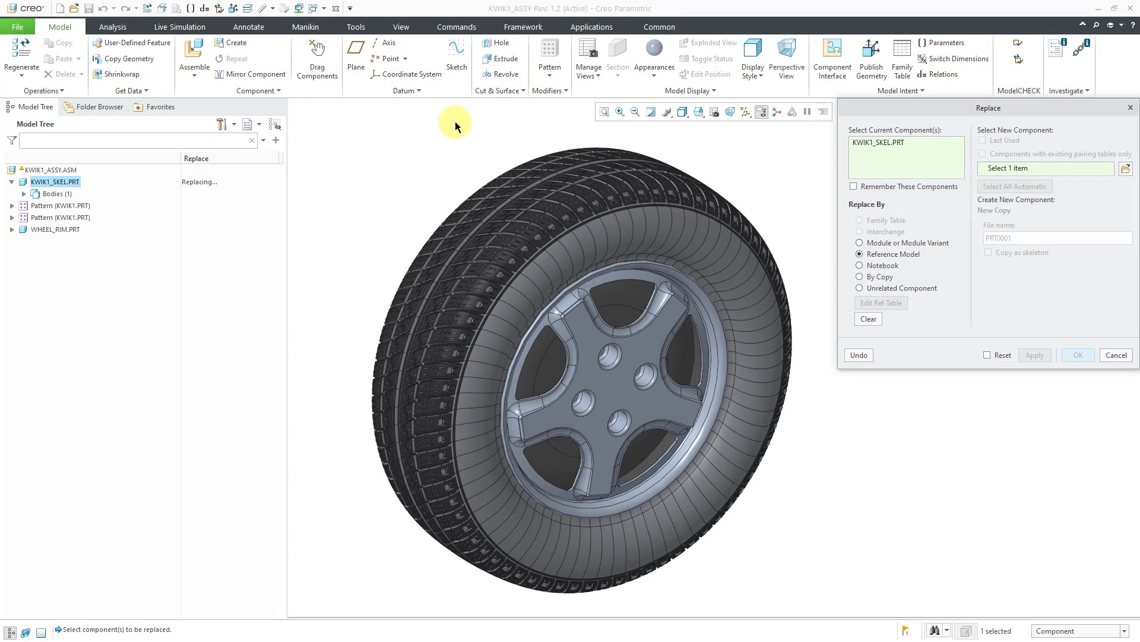
left_click_drag(901, 113, 518, 184)
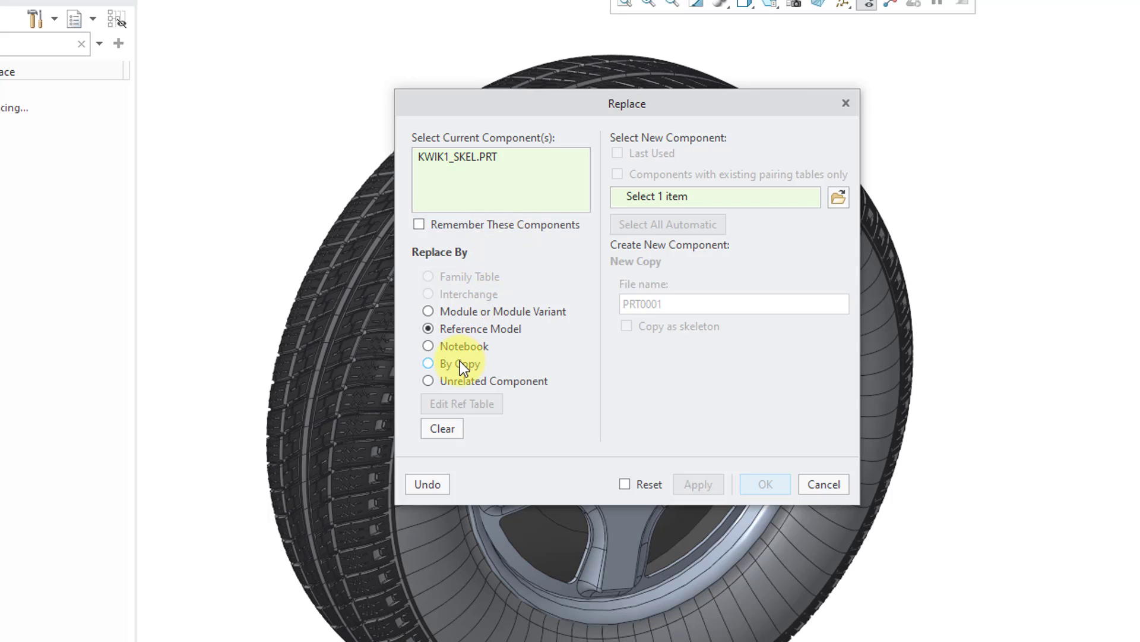
left_click(457, 364)
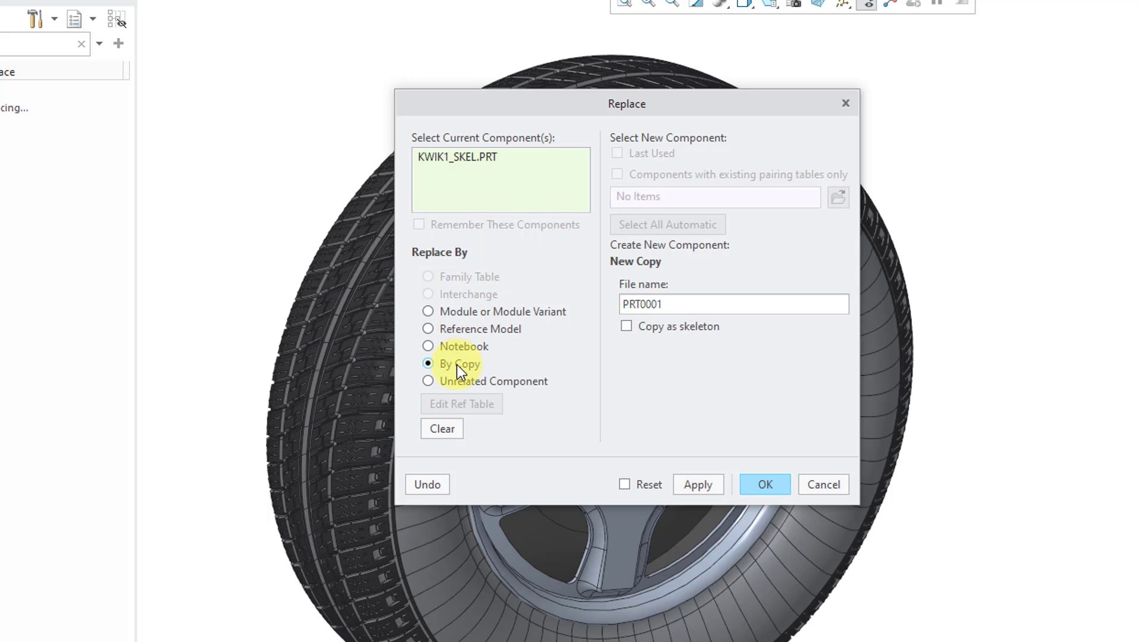
left_click(628, 330)
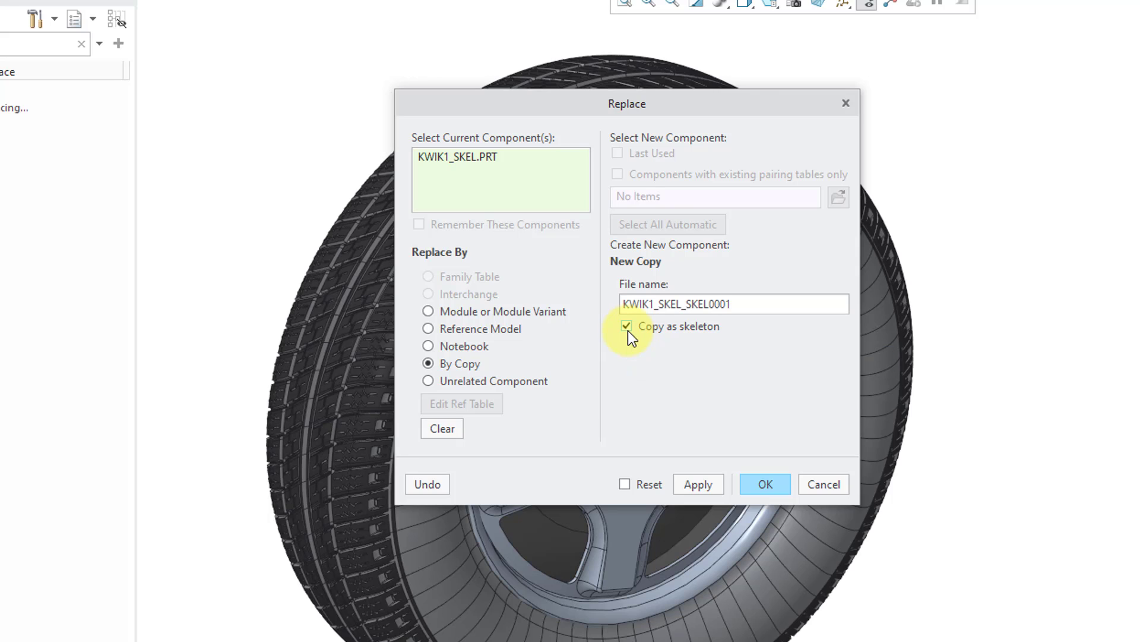
left_click(684, 304)
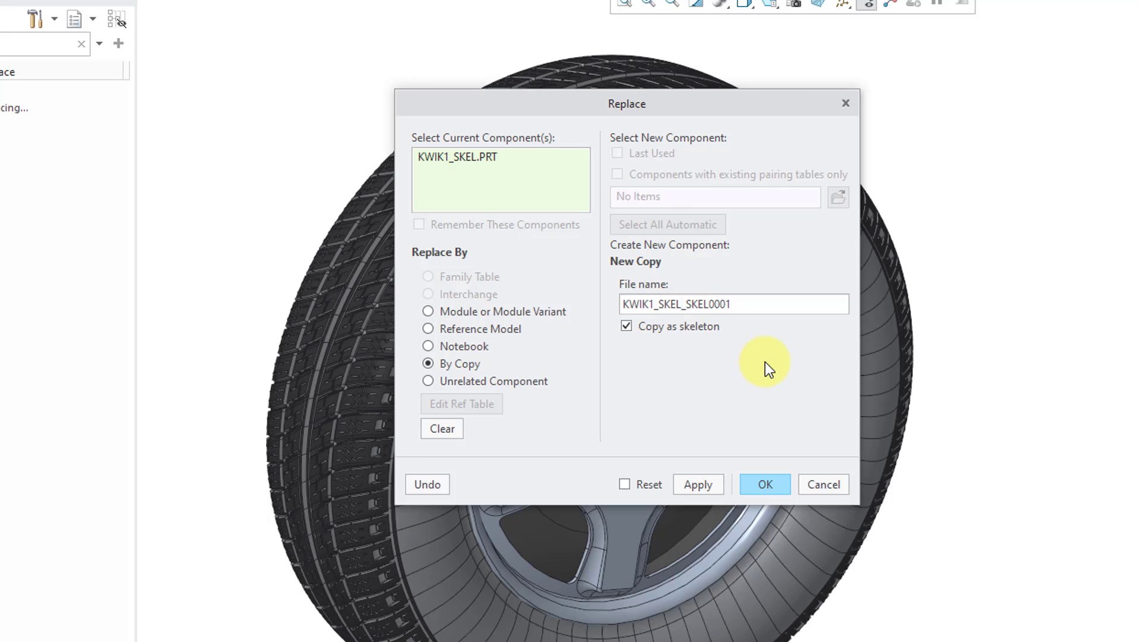
key("BackSpace")
key("BackSpace")
key("BackSpace")
key("BackSpace")
key("BackSpace")
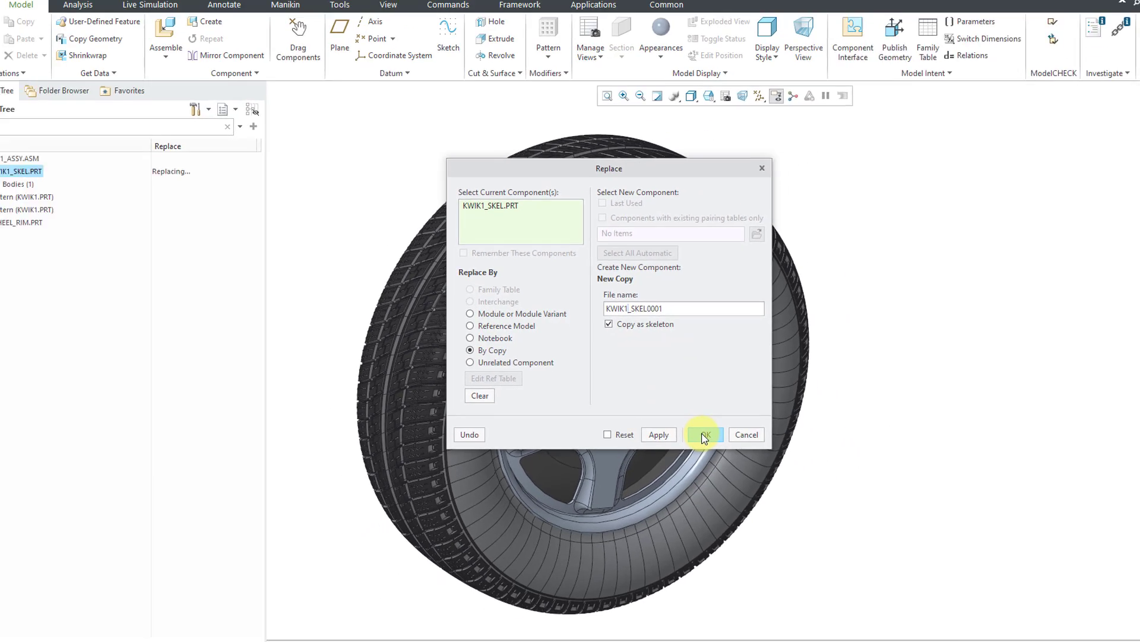
left_click(694, 427)
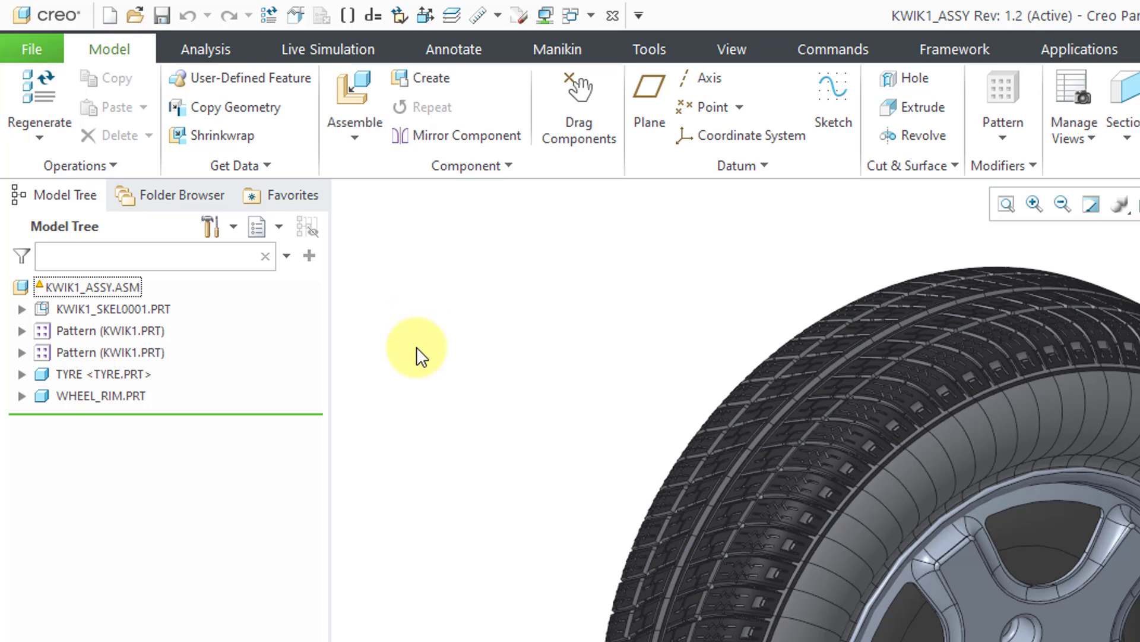
- Check which operations are available for the TYRE component in the model tree
left_click(140, 373)
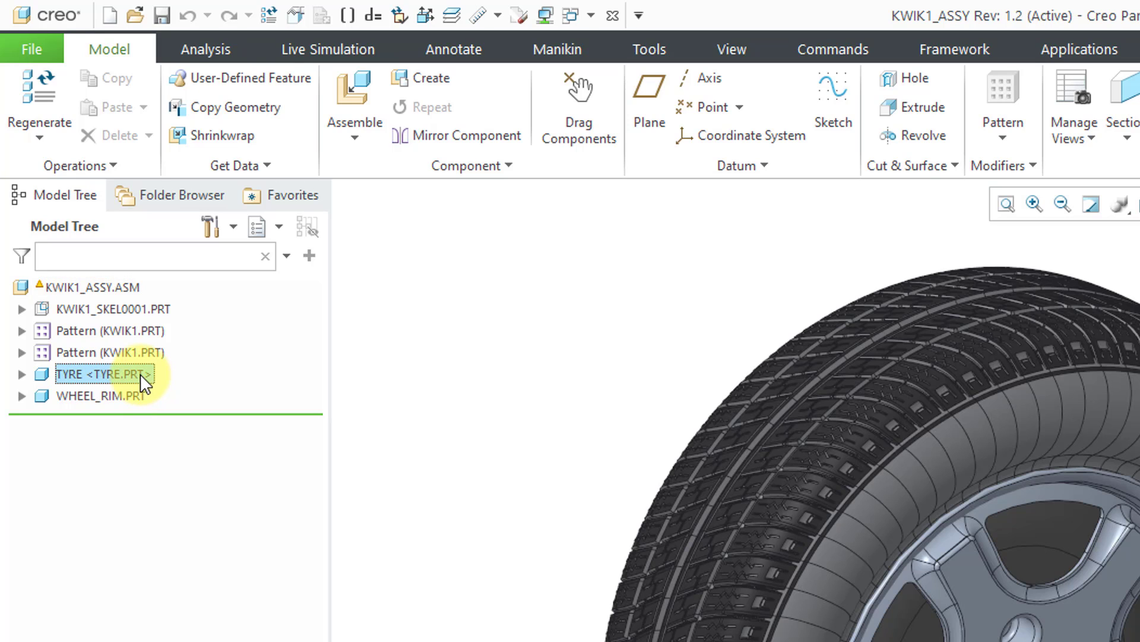
right_click(140, 373)
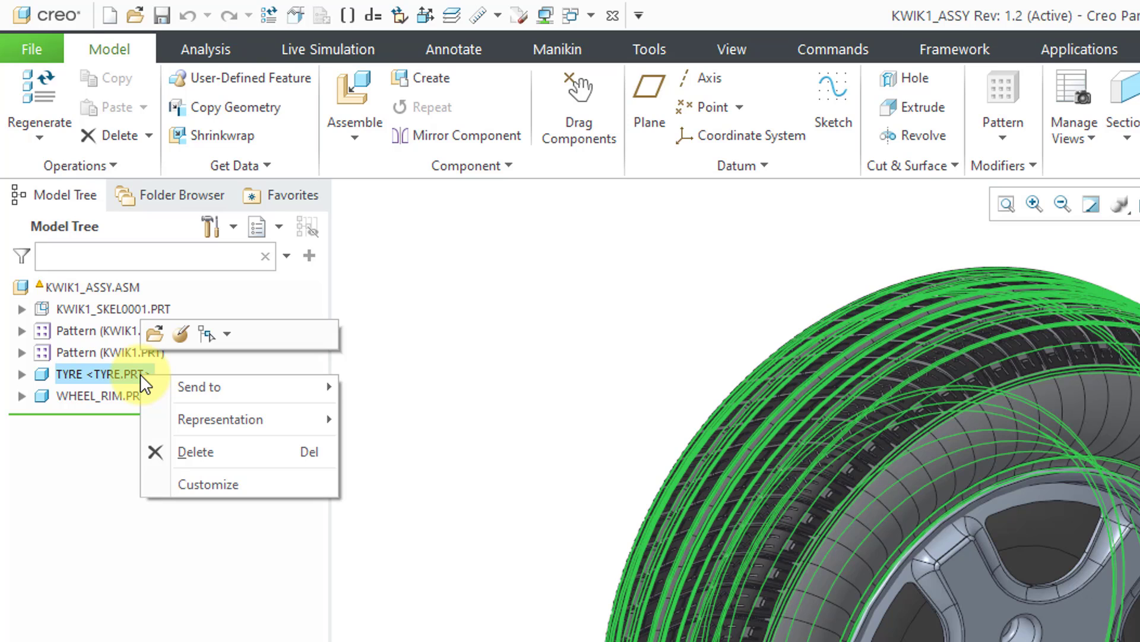
left_click(457, 353)
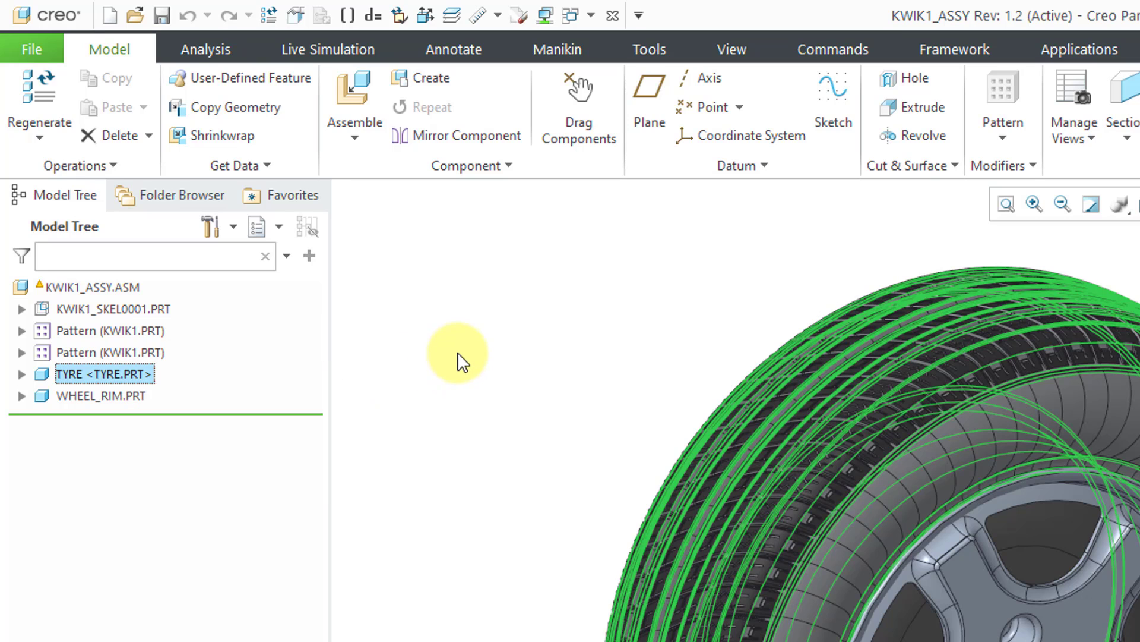
left_click(431, 382)
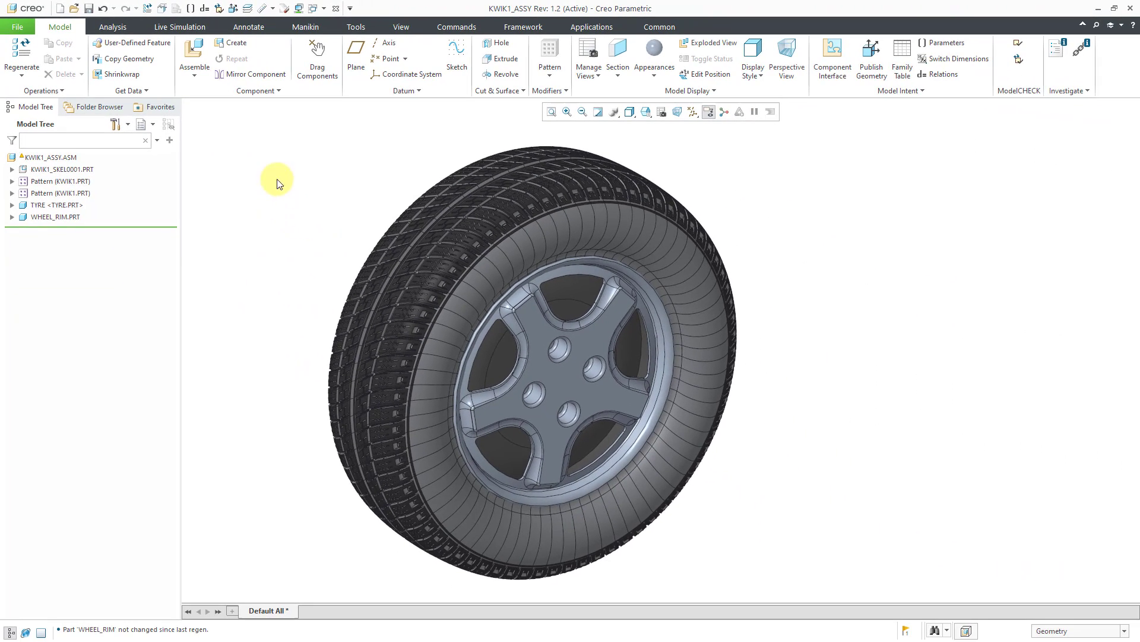
- Look at the TYRE envelope in the Envelope Manager and close it
left_click(597, 78)
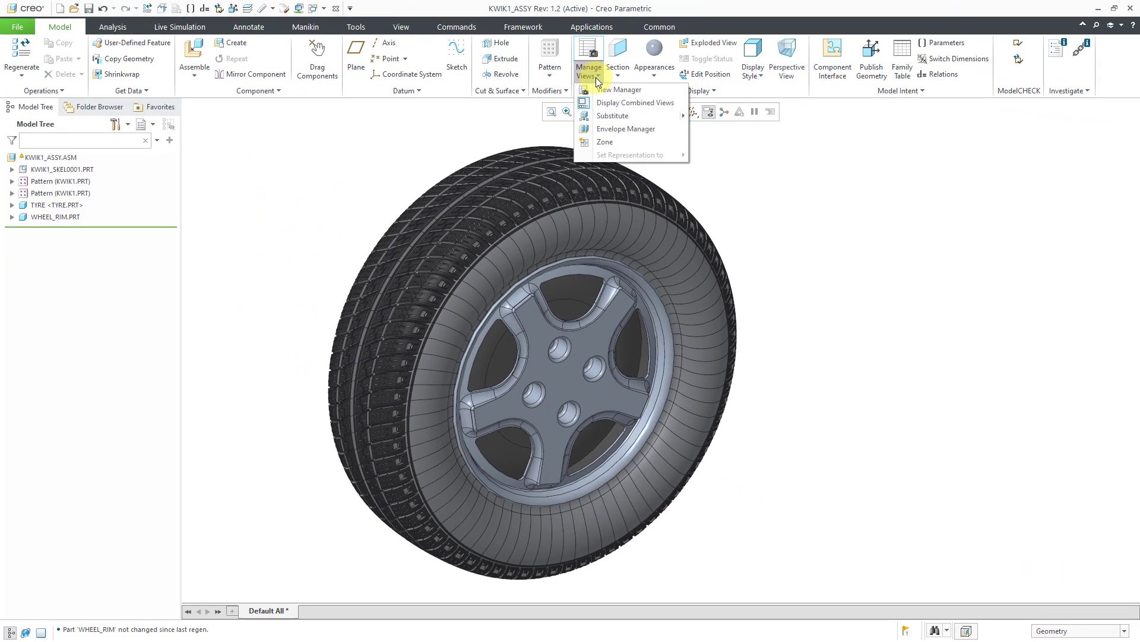
left_click(615, 128)
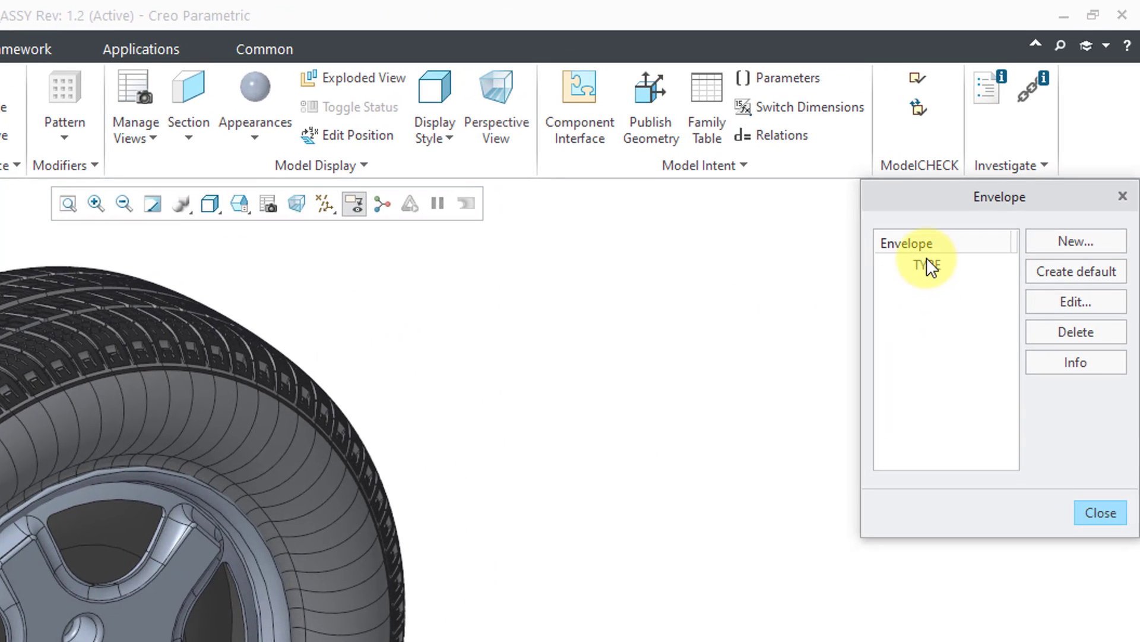
left_click(927, 263)
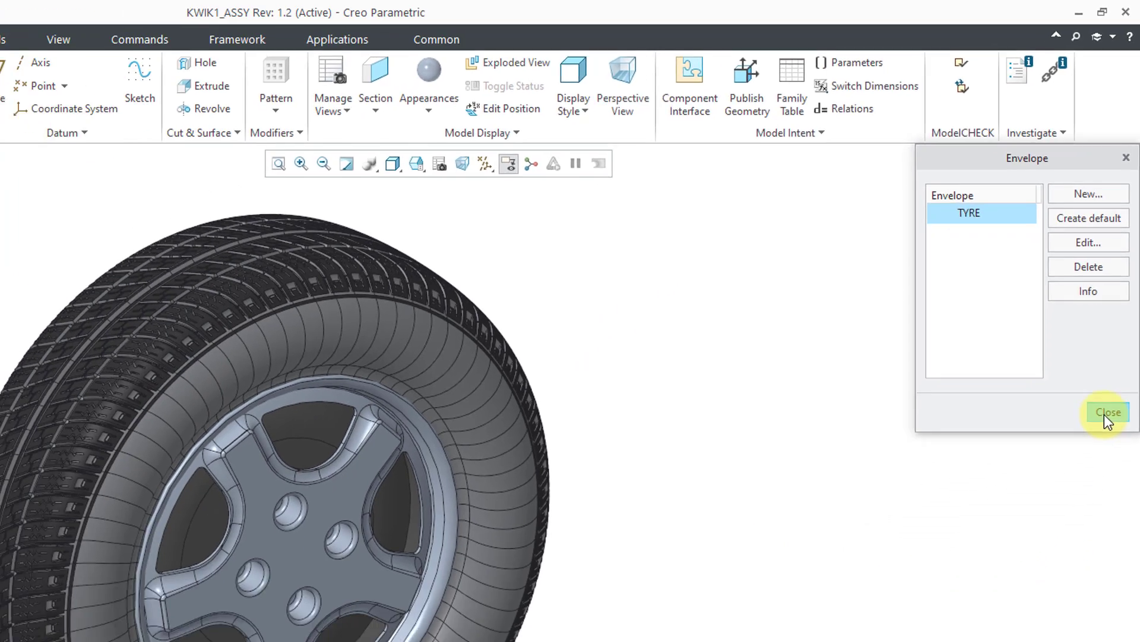
left_click(1106, 414)
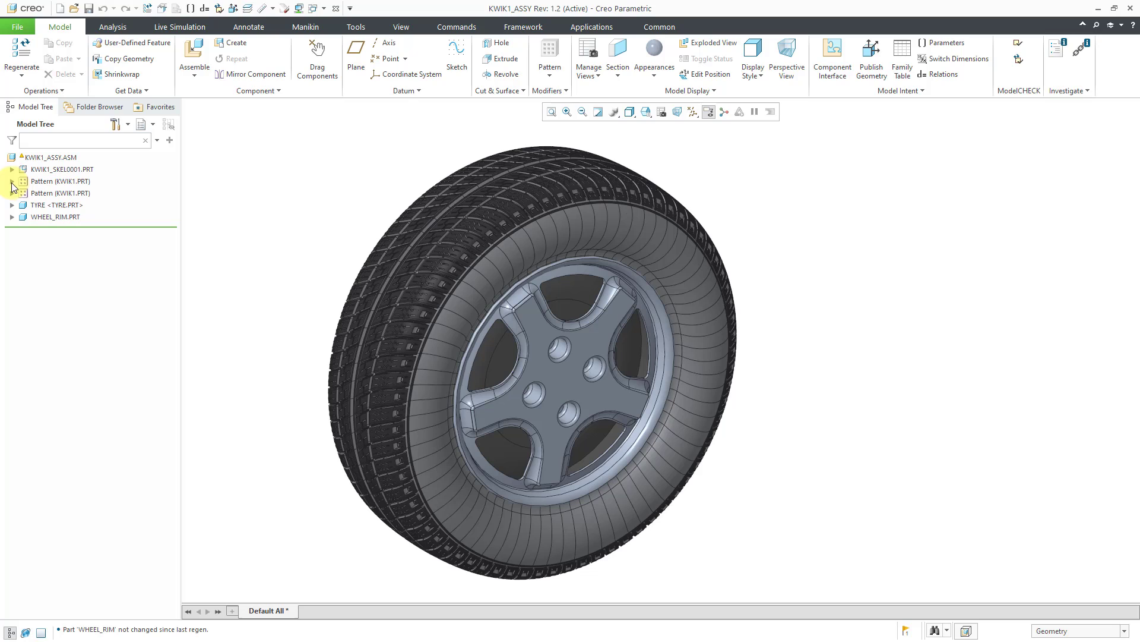
- Expand the first KWIK1.PRT pattern in the model tree, look through its members and collapse it again
left_click(12, 181)
scroll(77, 258, "down", 3)
scroll(77, 259, "down", 4)
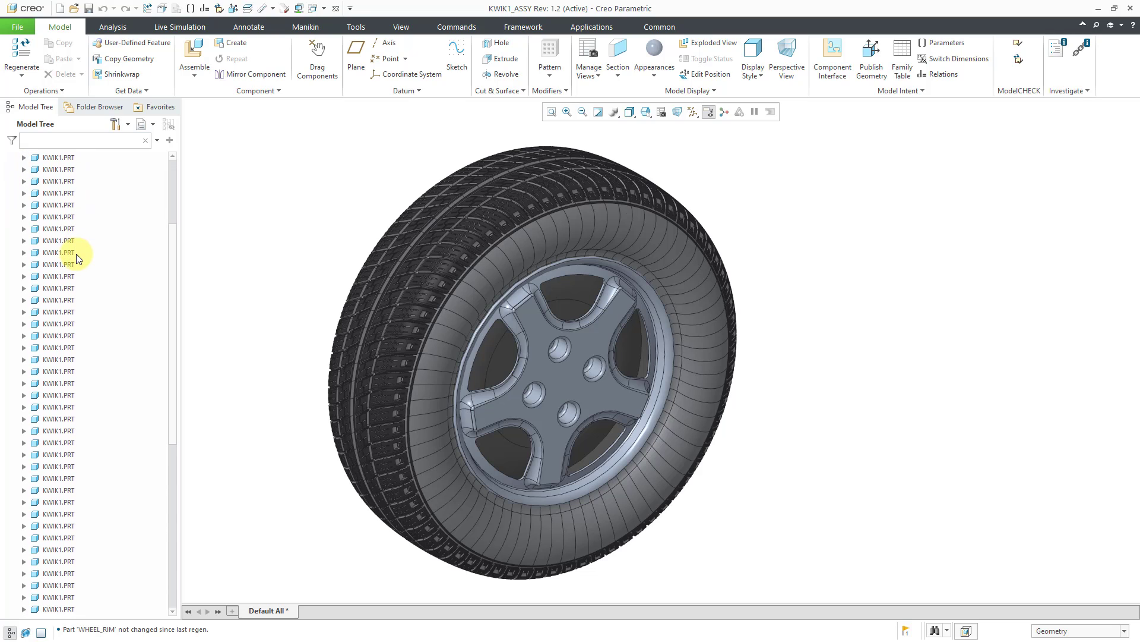
scroll(77, 259, "up", 6)
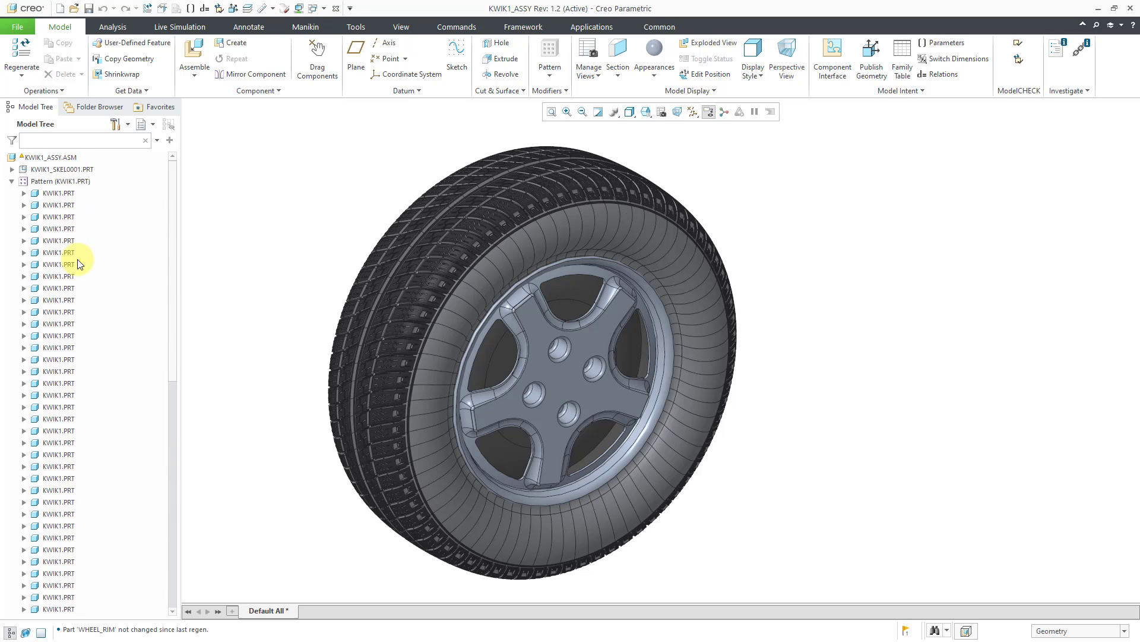
left_click(12, 182)
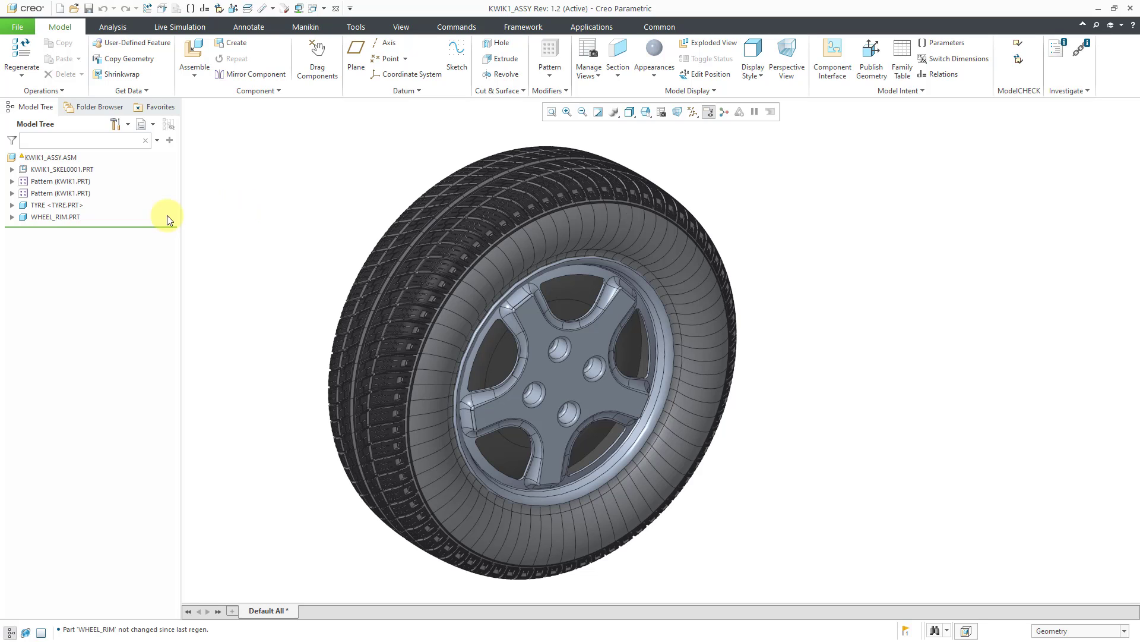
- Delete the TYRE envelope and remove its envelope component from the assembly
right_click(69, 205)
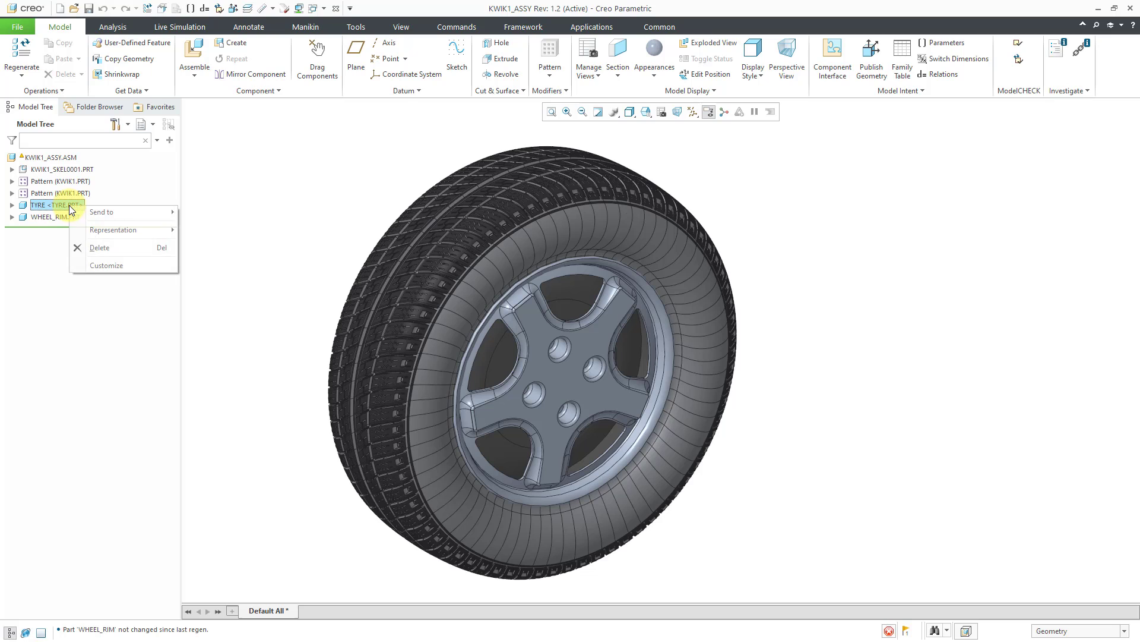
left_click(108, 246)
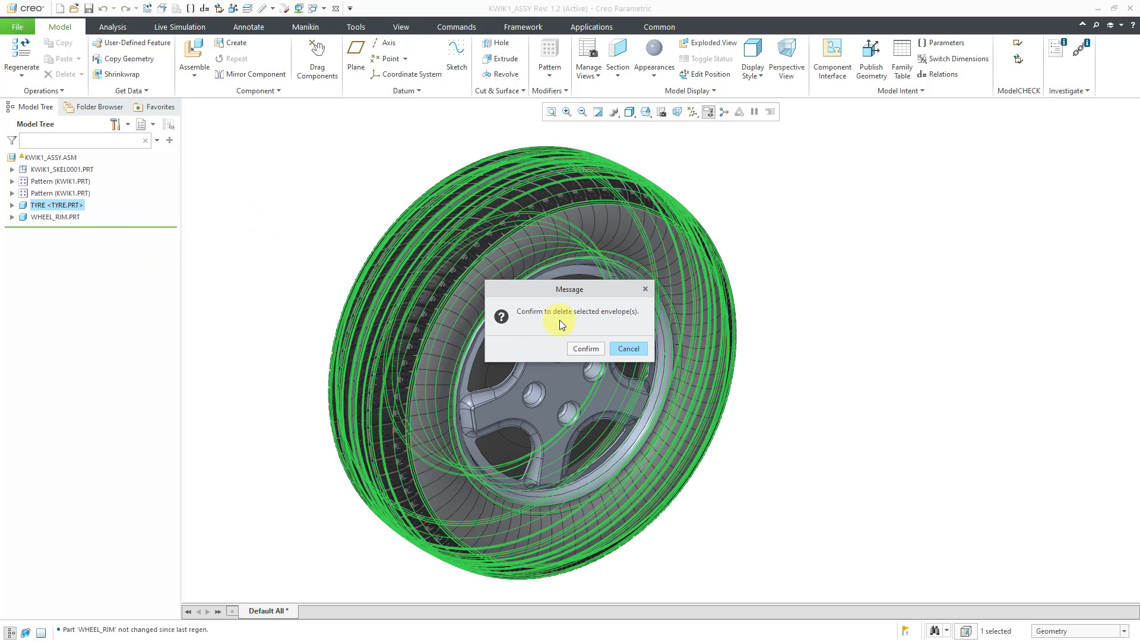
left_click(590, 348)
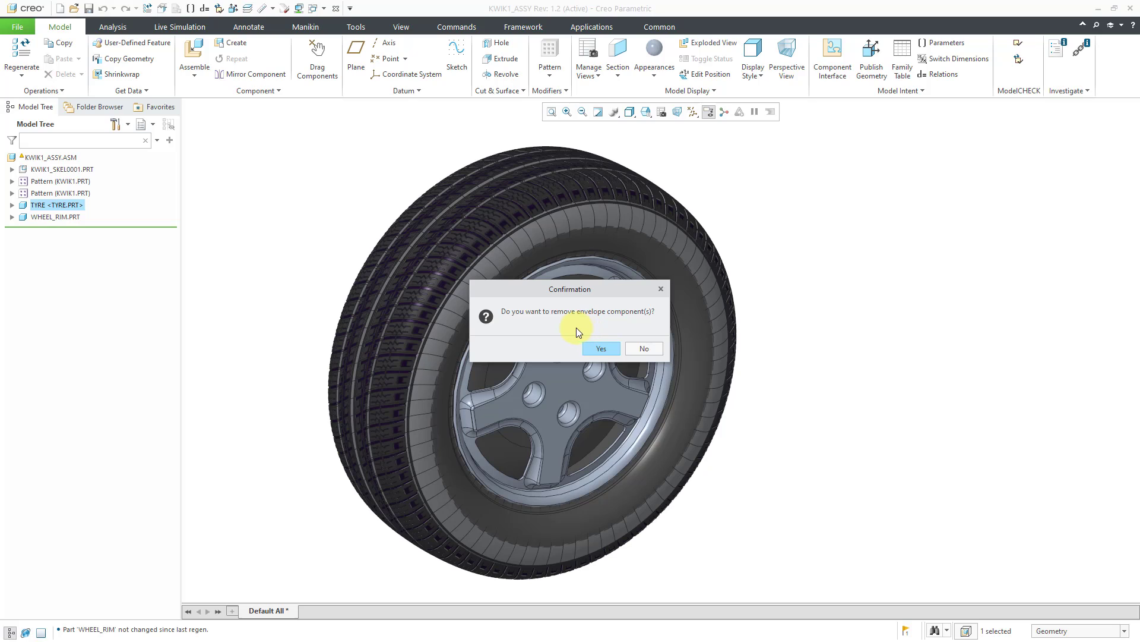
left_click(599, 348)
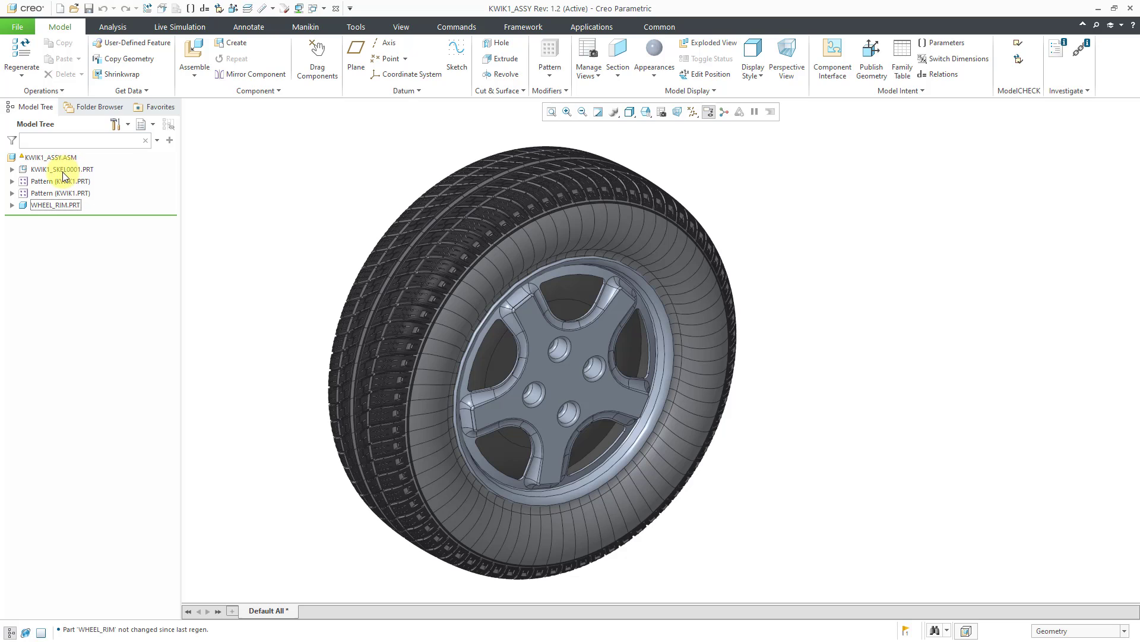
left_click(63, 205)
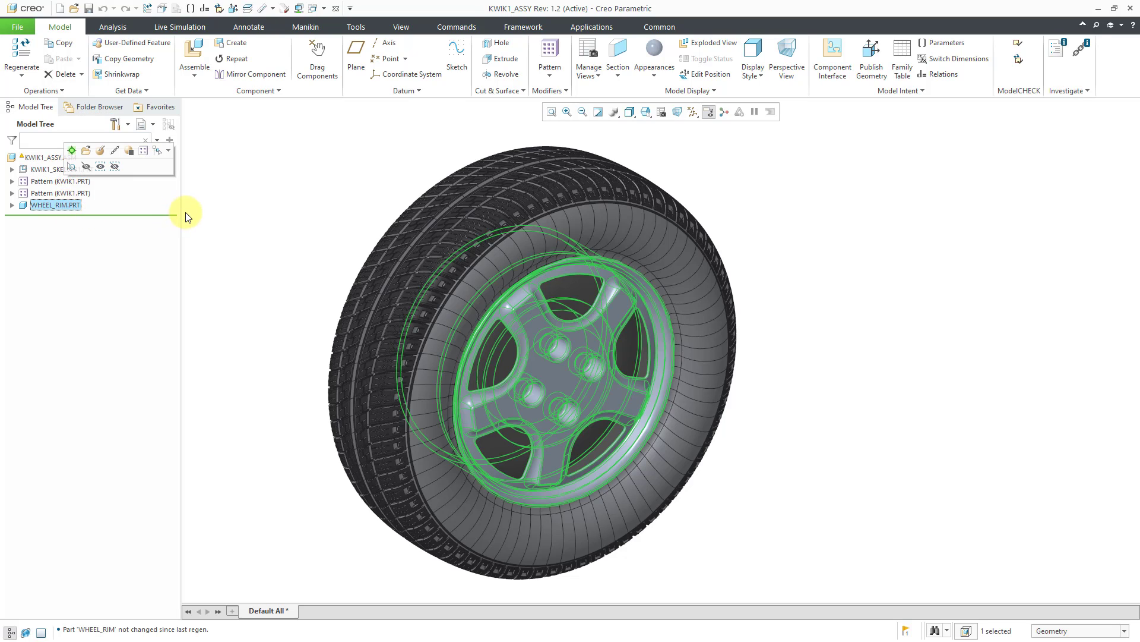
left_click(243, 203)
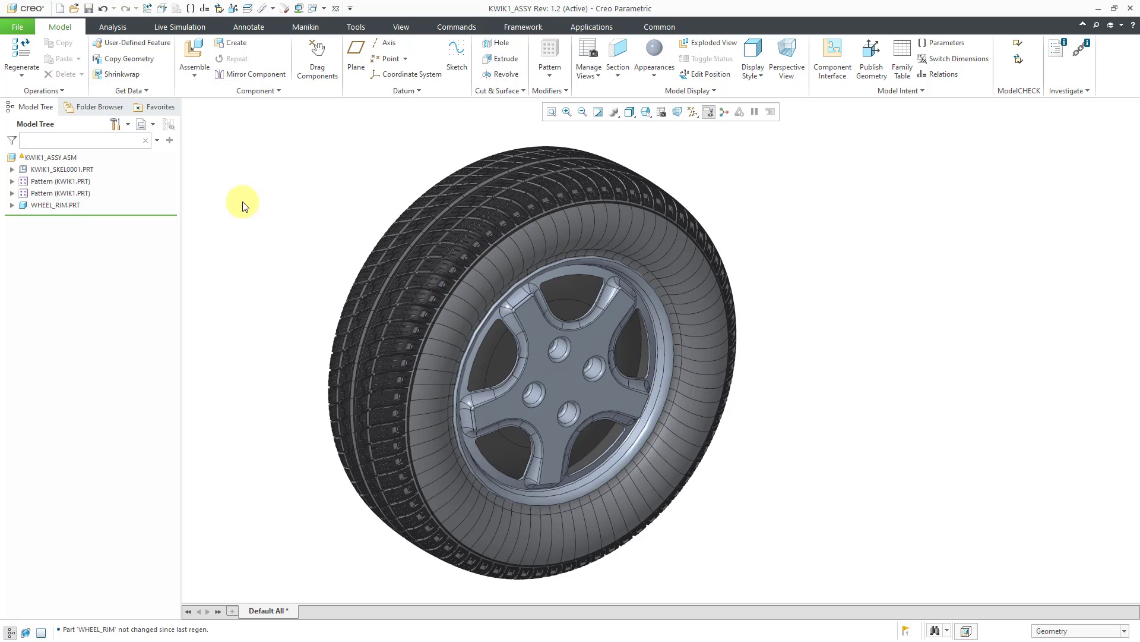
- Open the Reference Viewer for KWIK1_ASSY.ASM and trace Circular Path 1 back to Copy Geometry id 73 in WHEEL_RIM.PRT
right_click(58, 158)
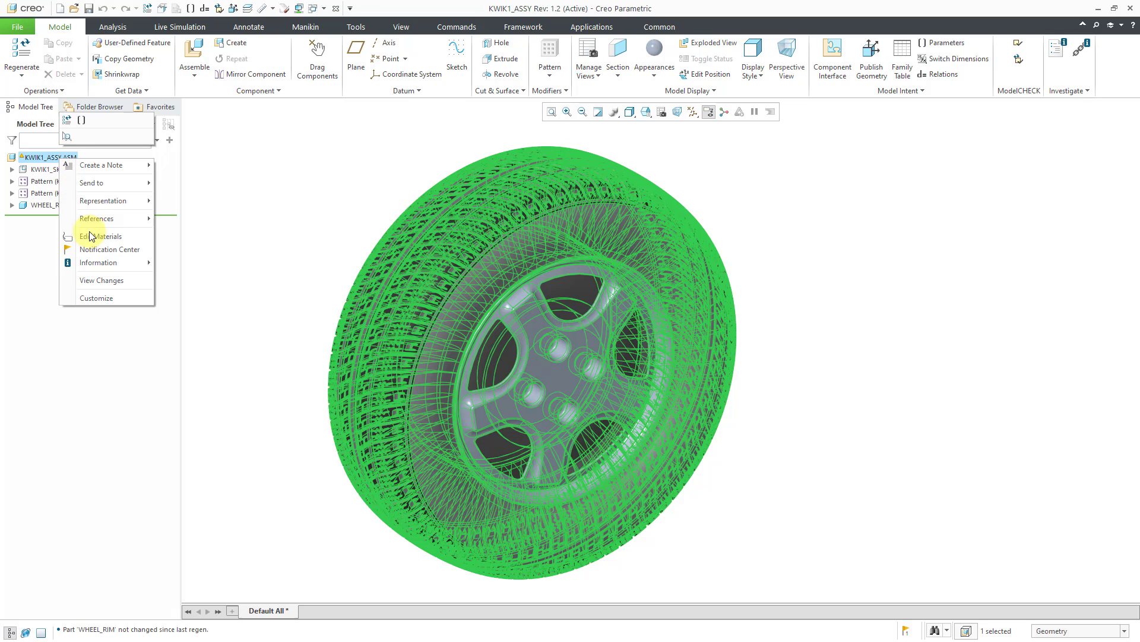
mouse_move(104, 268)
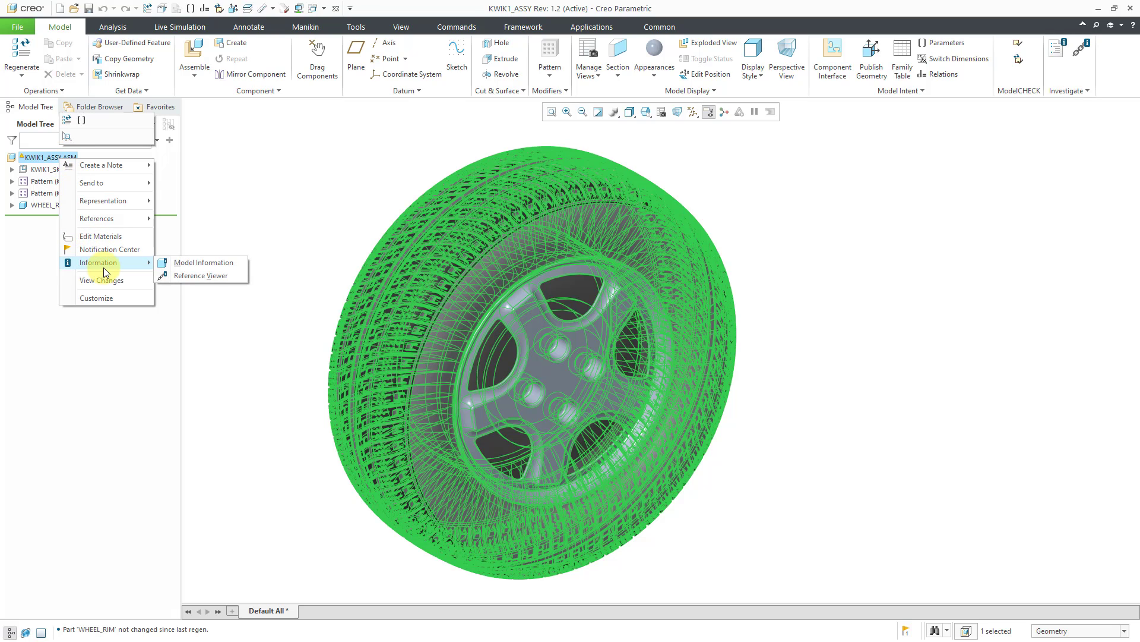
left_click(209, 276)
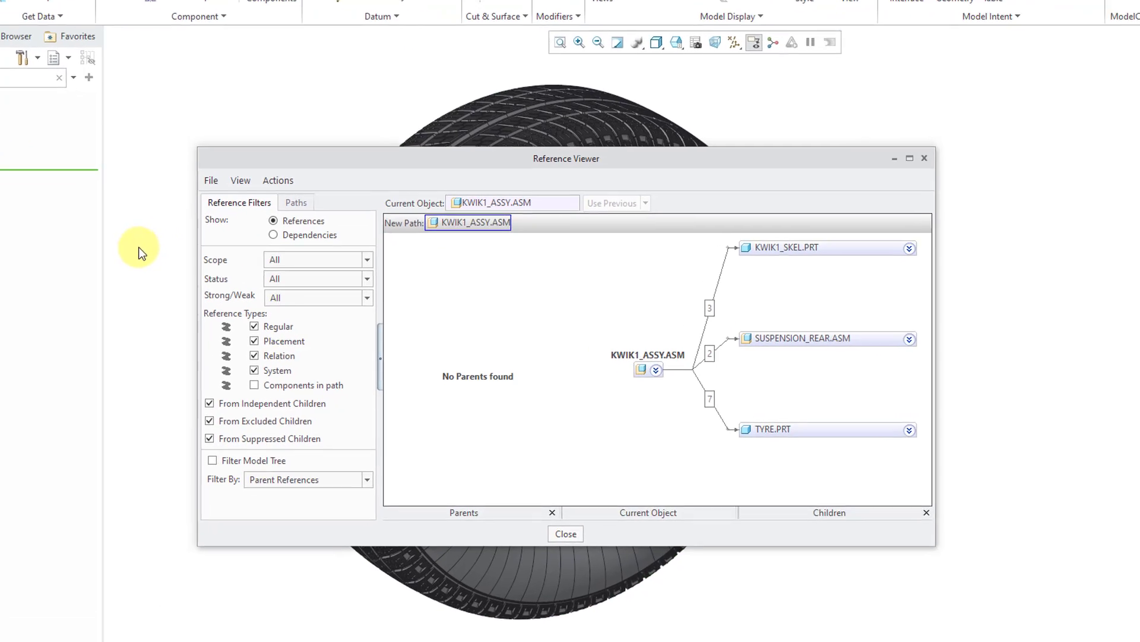
left_click(272, 180)
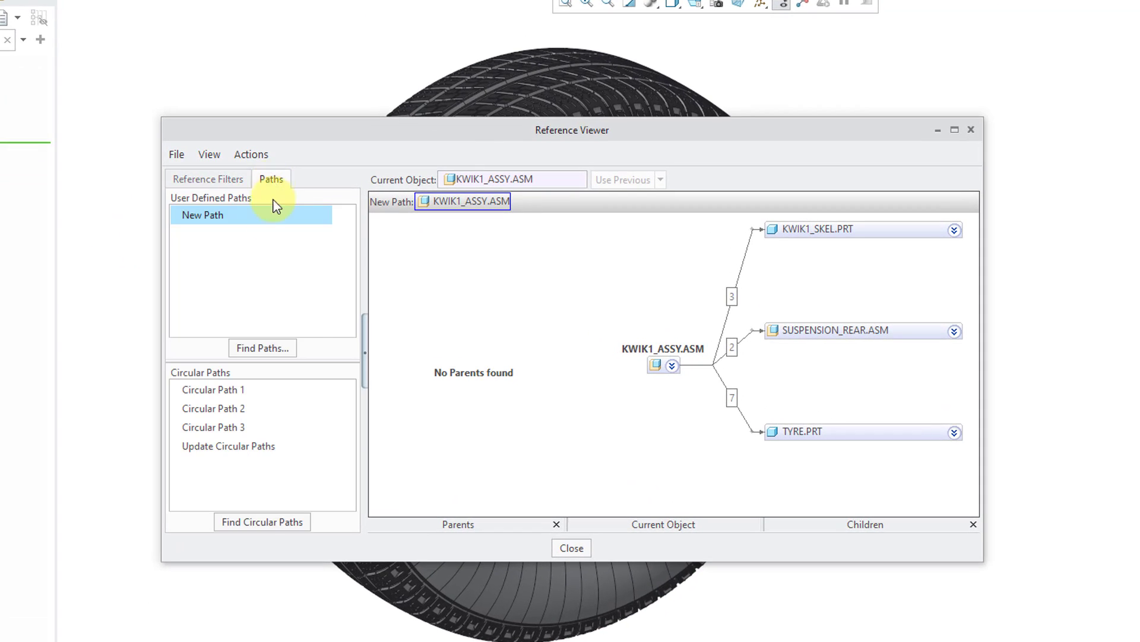
left_click(220, 391)
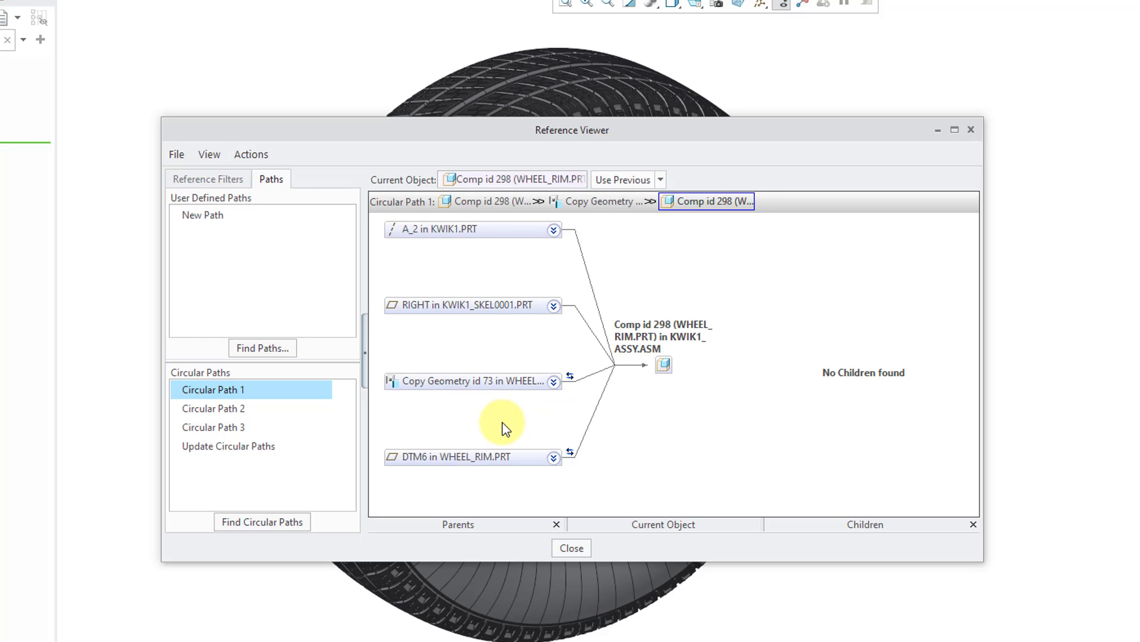
left_click(569, 379)
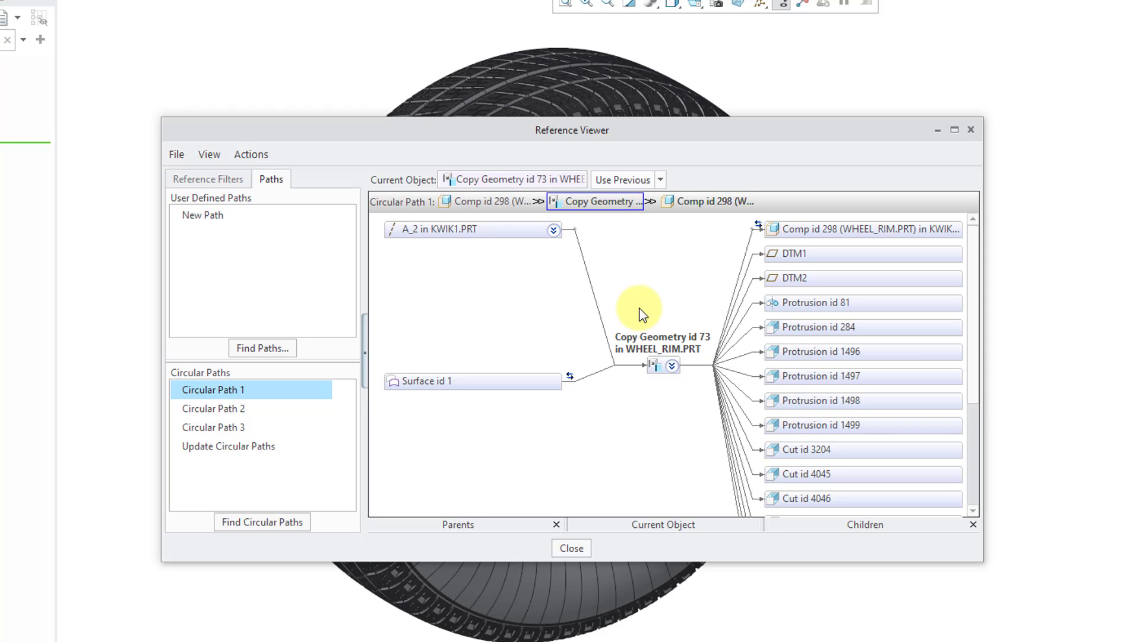
- Examine Circular Path 2 and Circular Path 3 and compare their parent references with Circular Path 1
left_click(234, 409)
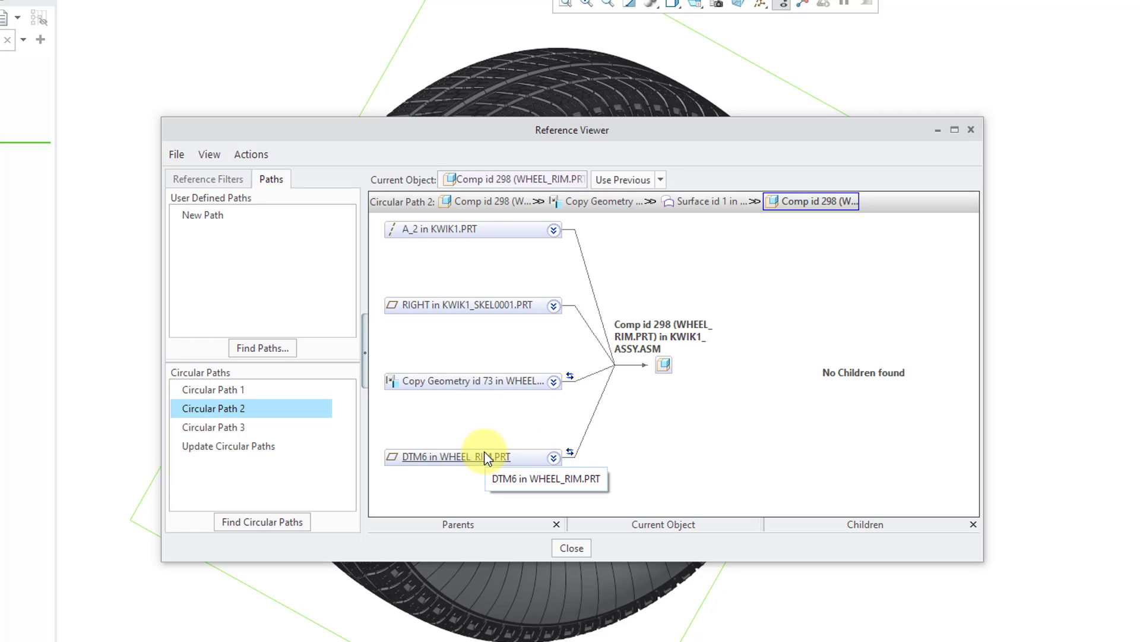
left_click(570, 379)
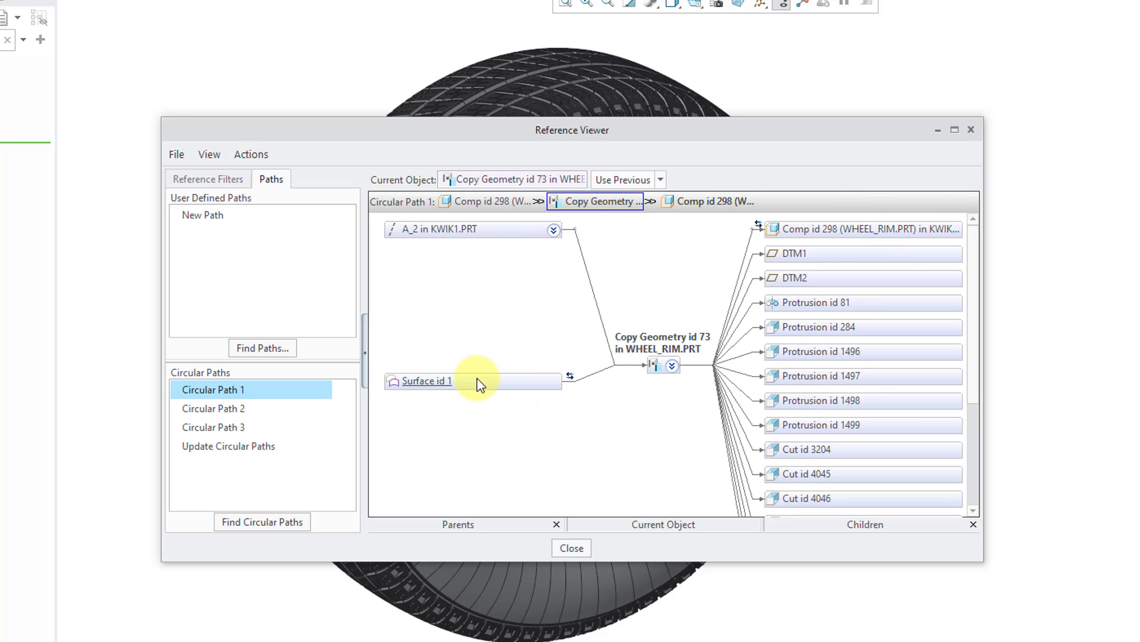
left_click(223, 408)
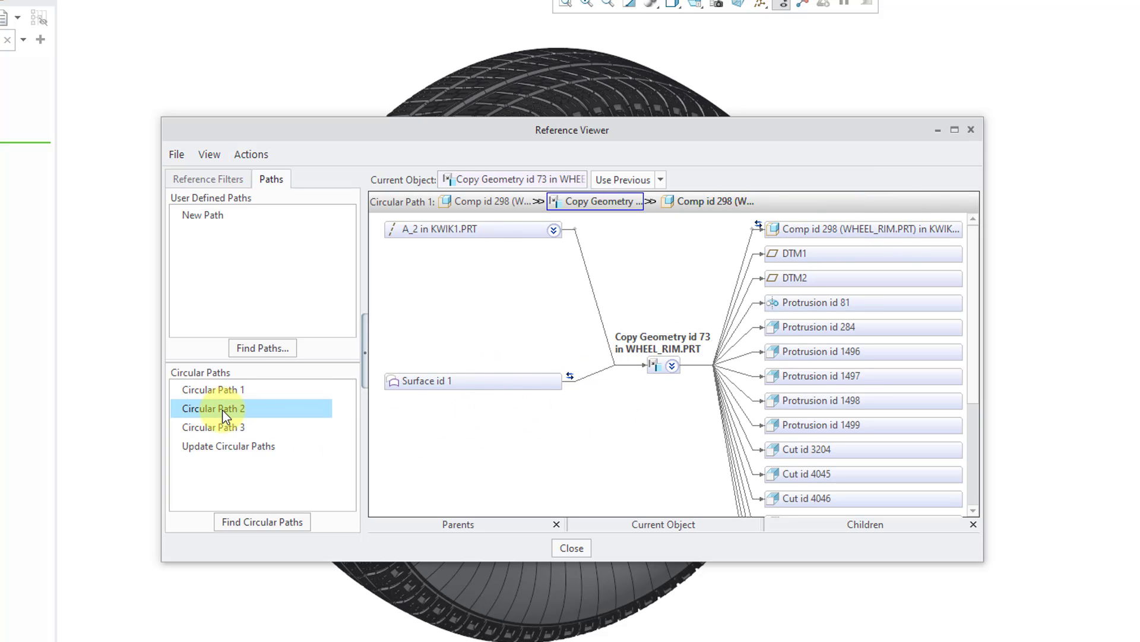
left_click(215, 428)
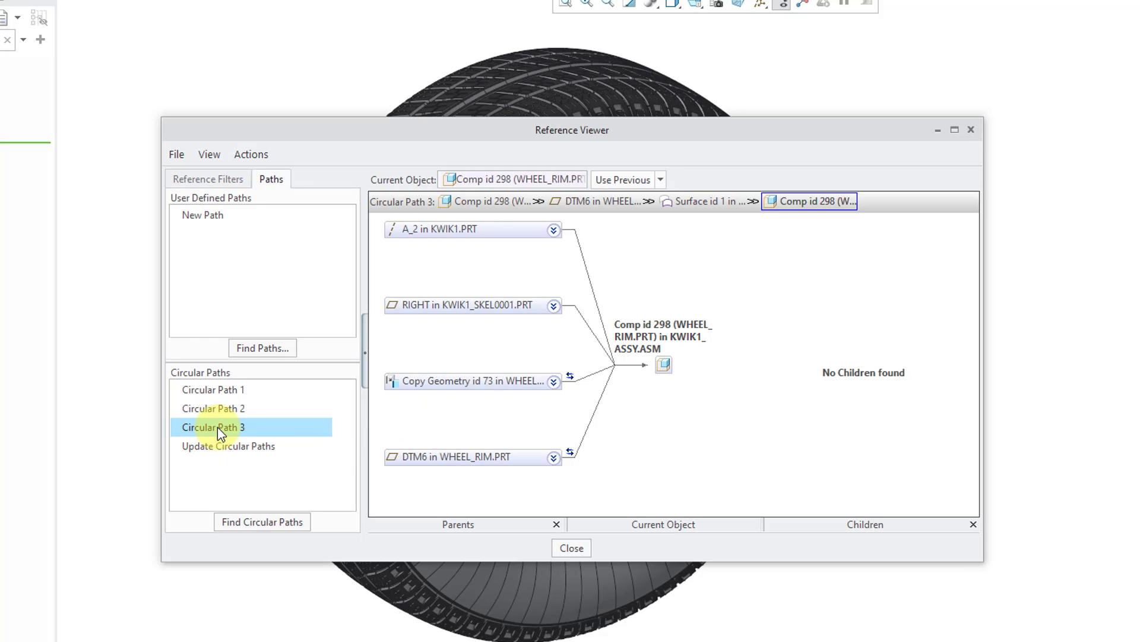
- Display the full path of the reference between Copy Geometry id 73 and the WHEEL_RIM component, and close the Reference Viewer
left_click(586, 385)
right_click(586, 385)
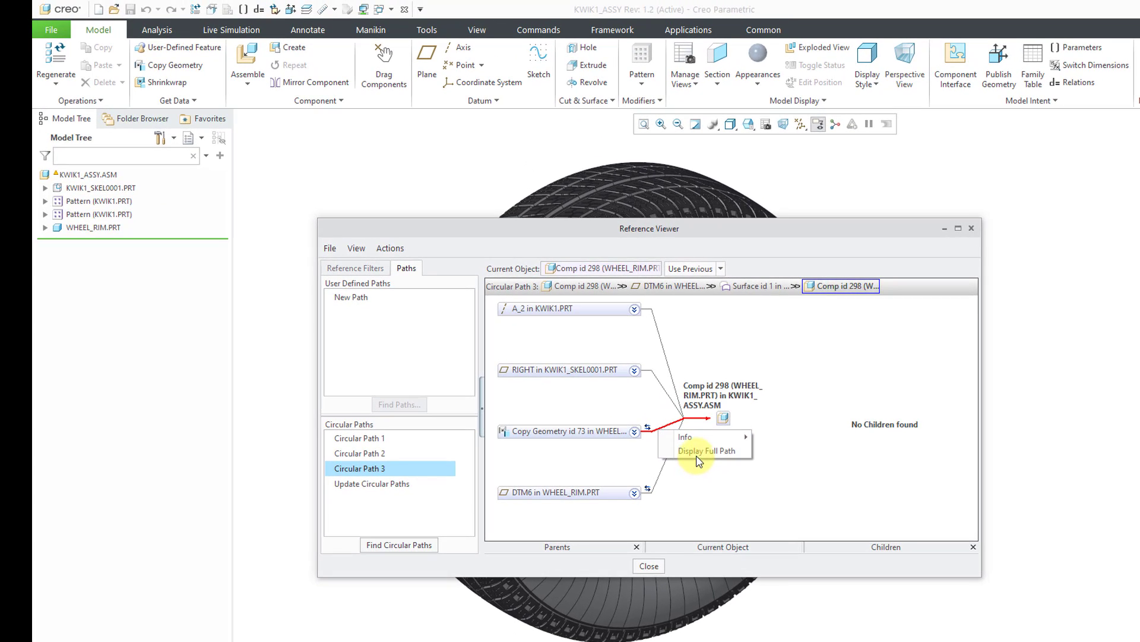
left_click(697, 456)
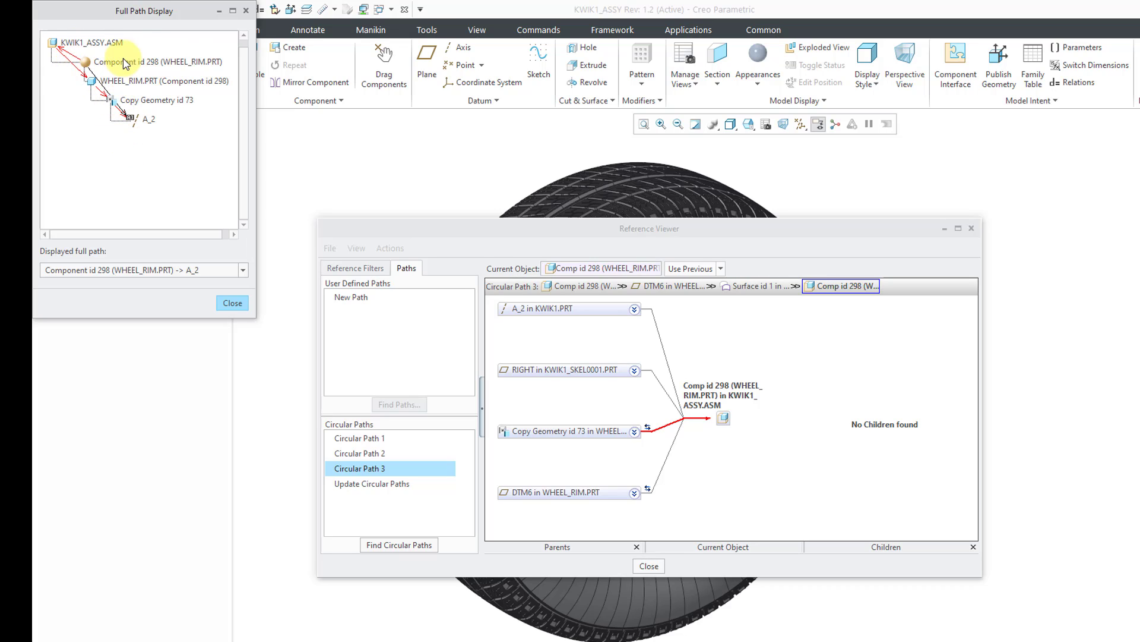
left_click(229, 303)
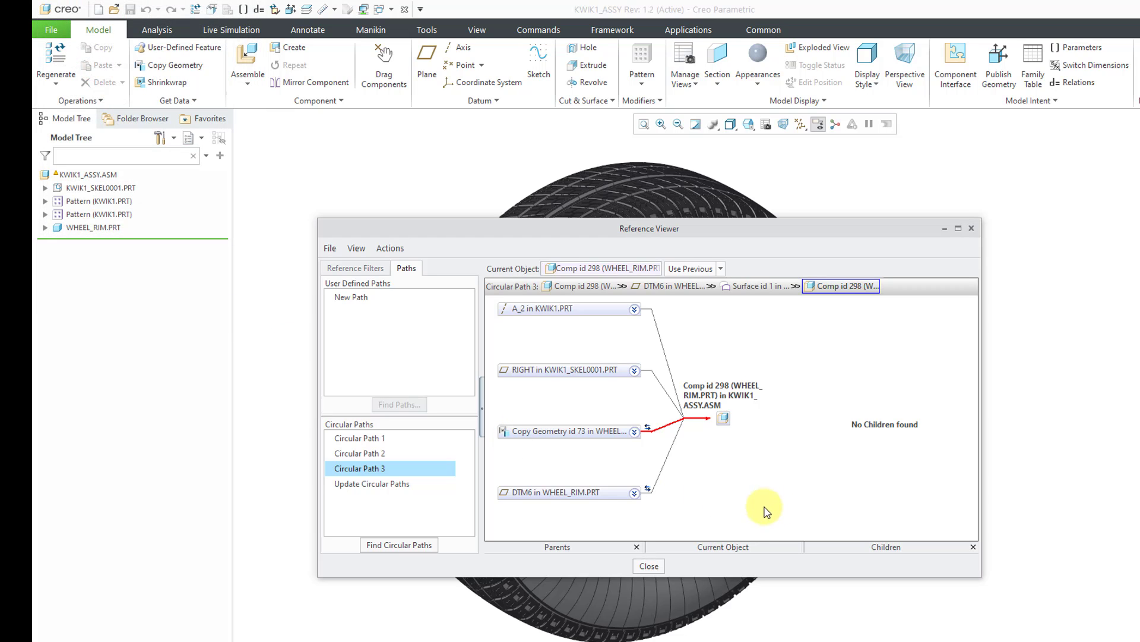
left_click(650, 564)
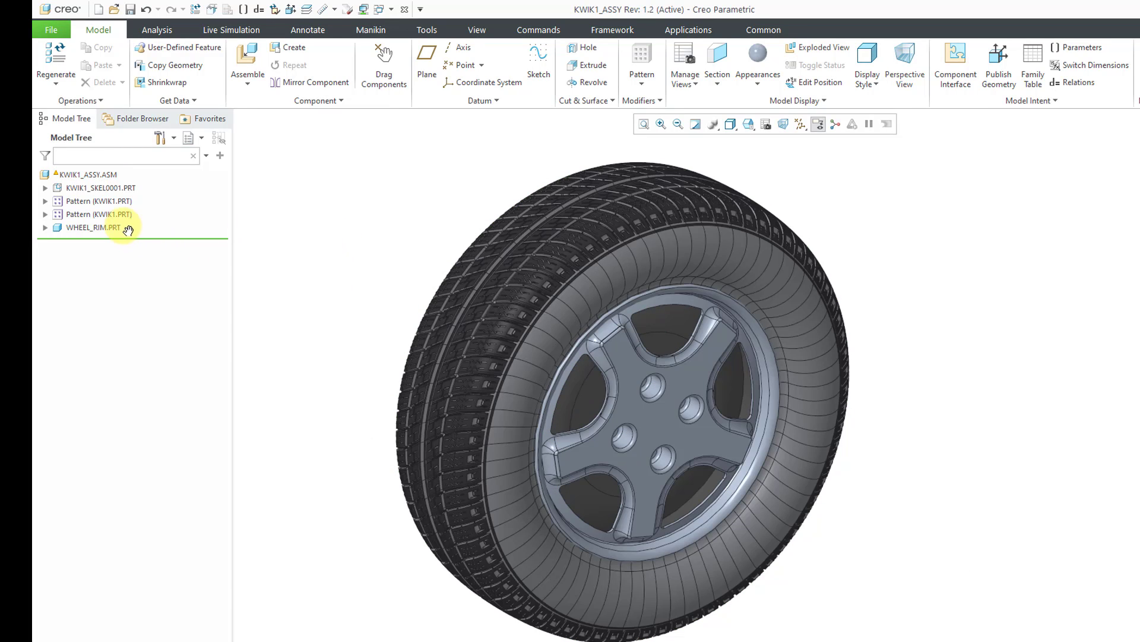
- Open WHEEL_RIM.PRT in its own window and locate Surface id 1 on the rim
left_click(102, 230)
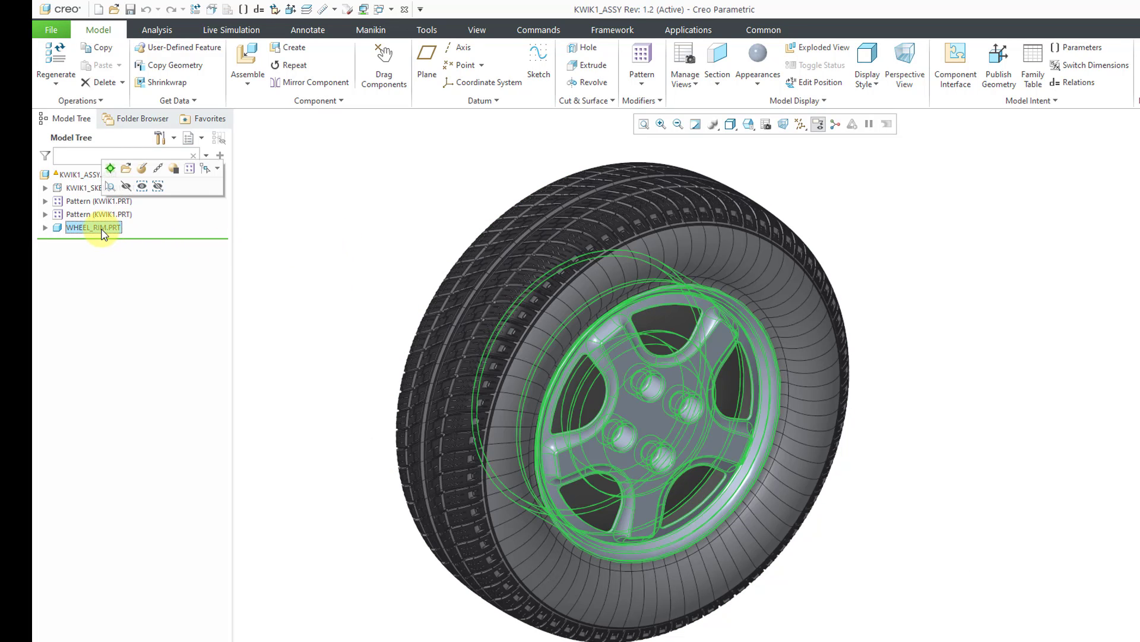
left_click(126, 168)
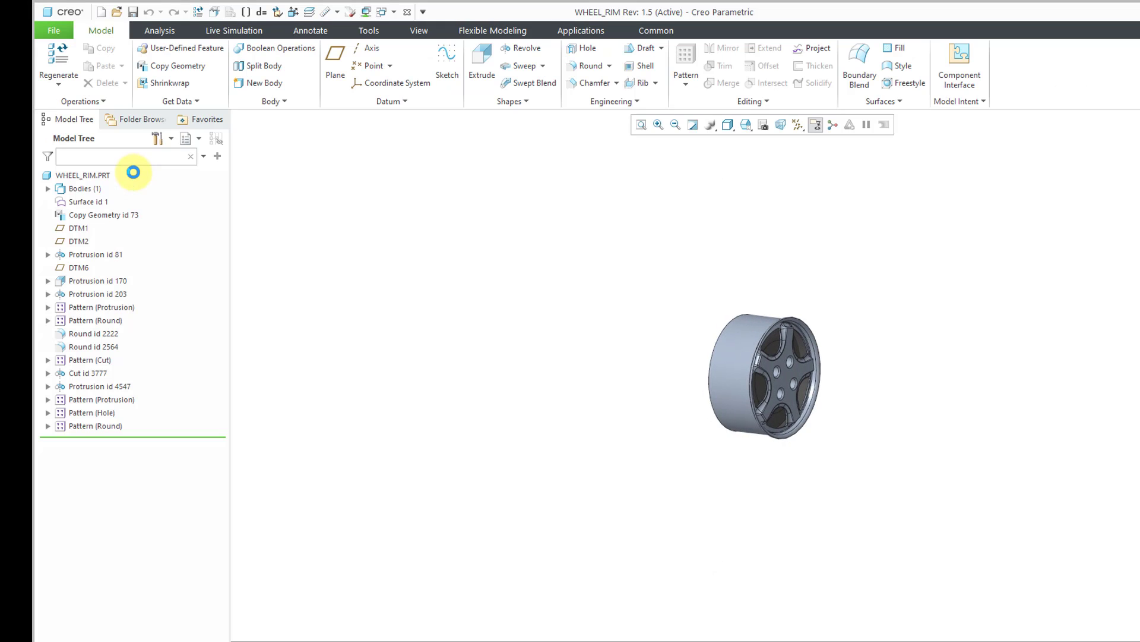
scroll(787, 374, "down", 5)
mouse_move(787, 377)
middle_mouse_down()
mouse_move(688, 365)
mouse_move(768, 471)
mouse_move(848, 466)
mouse_move(735, 408)
mouse_move(753, 479)
middle_mouse_up()
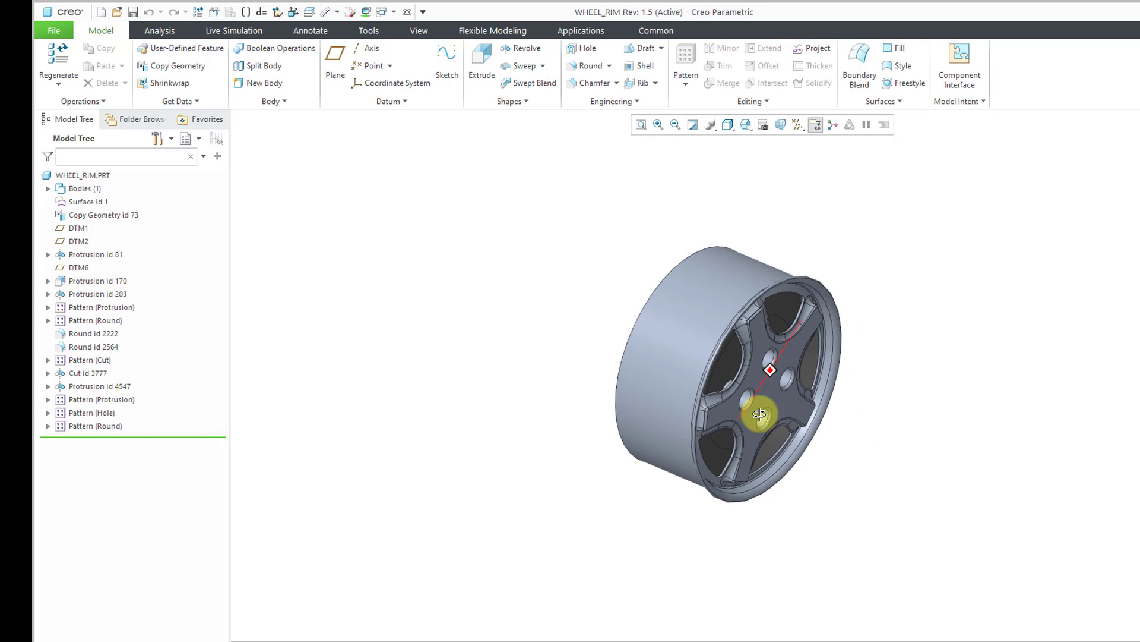
left_click(88, 203)
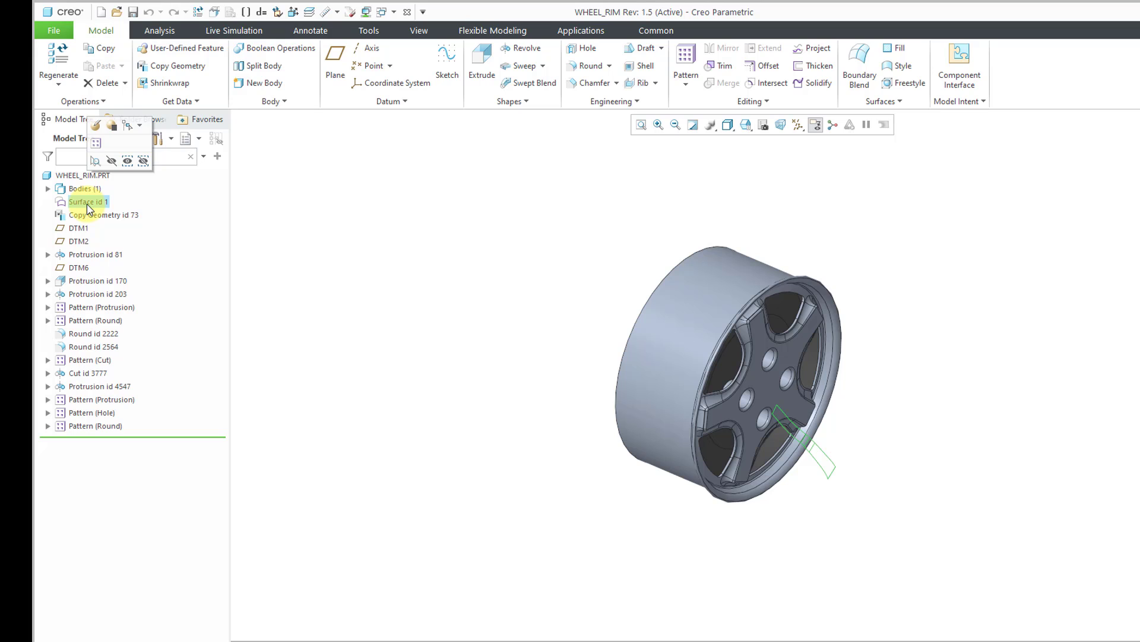
mouse_move(573, 268)
middle_mouse_down()
mouse_move(586, 195)
mouse_move(580, 237)
middle_mouse_up()
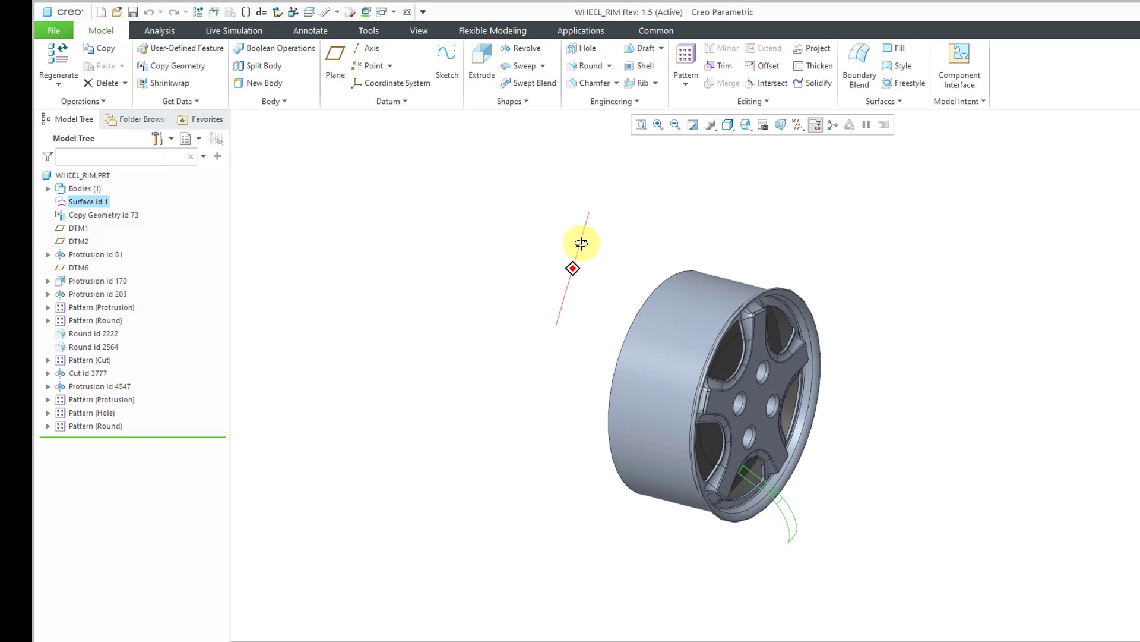
left_click(376, 277)
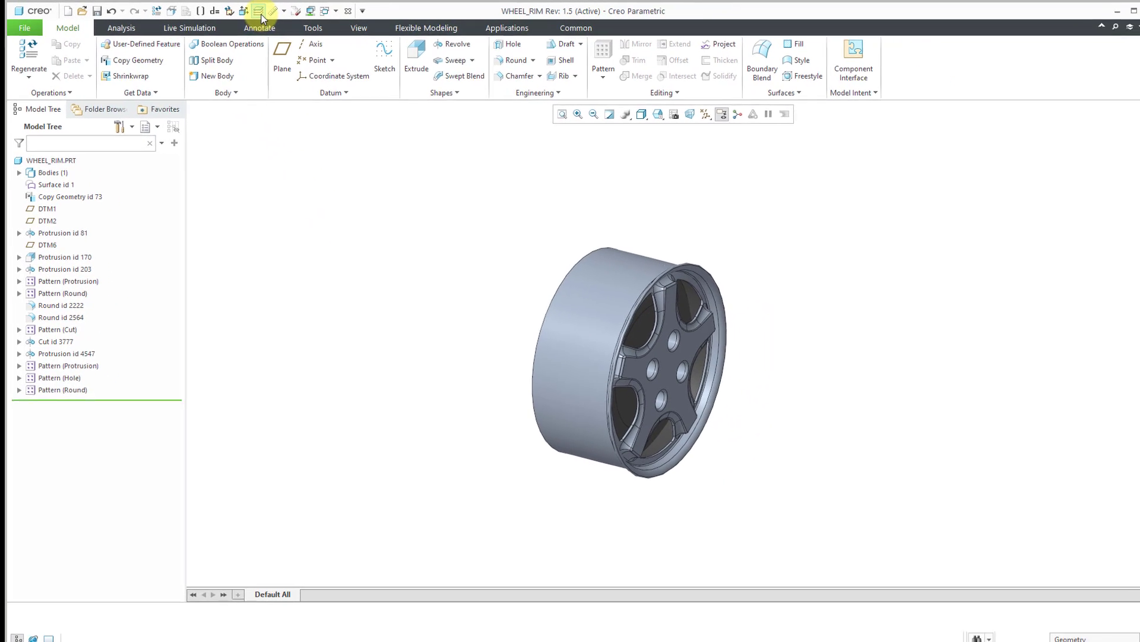
- Show the SURF layer of WHEEL_RIM.PRT and repaint the view
left_click(260, 13)
right_click(1052, 71)
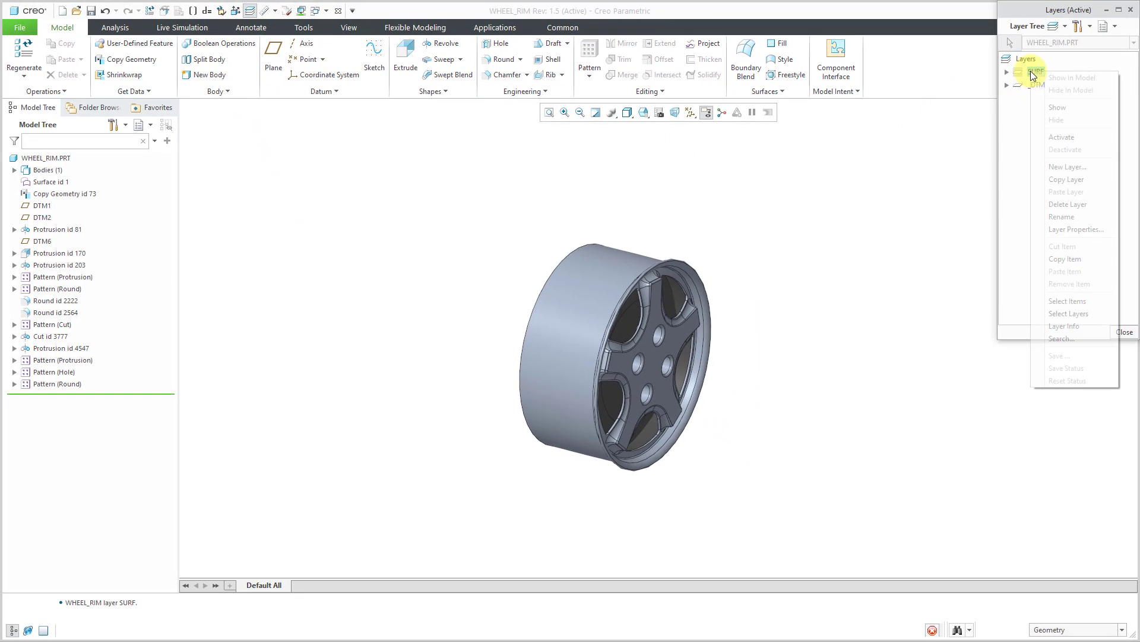
left_click(1056, 108)
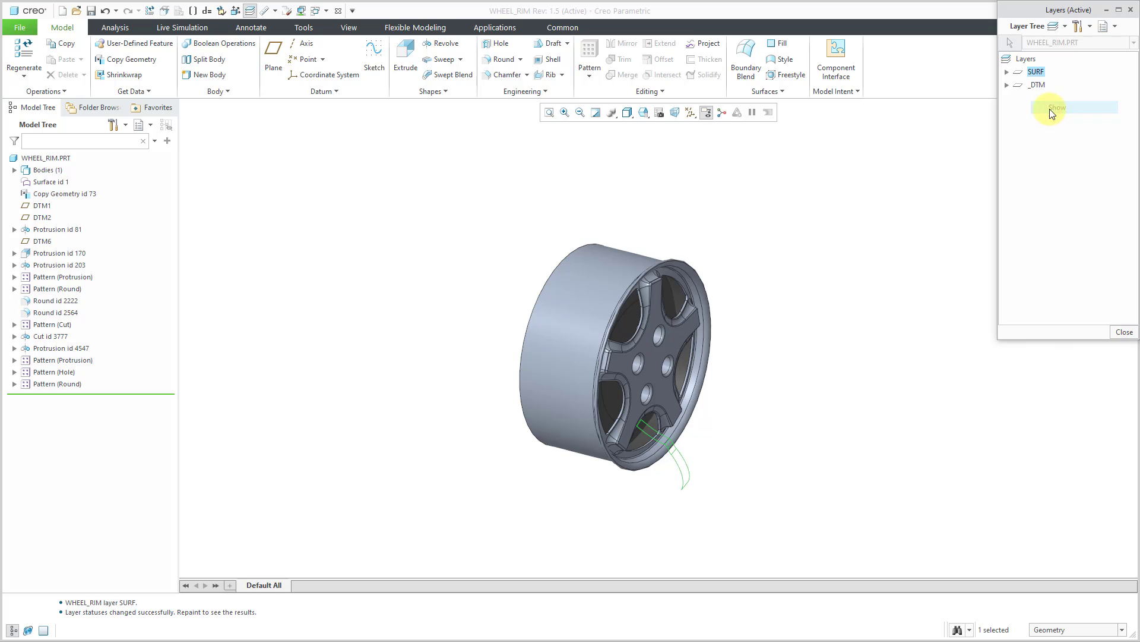
left_click(1124, 332)
key("ctrl+r")
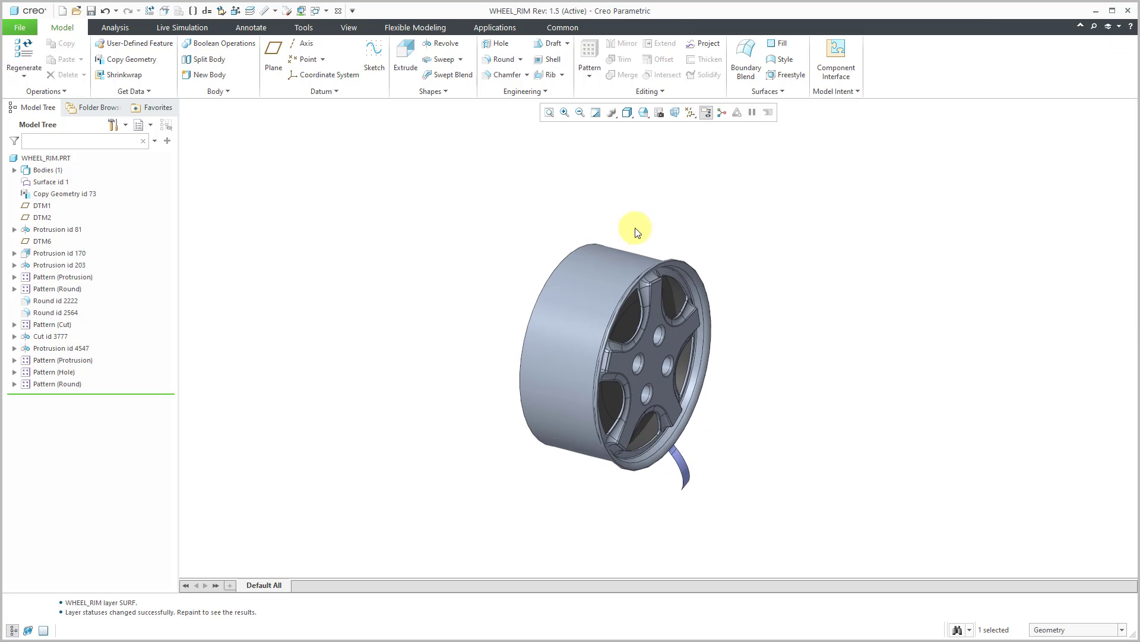
mouse_move(700, 247)
middle_mouse_down()
mouse_move(706, 192)
mouse_move(693, 247)
middle_mouse_up()
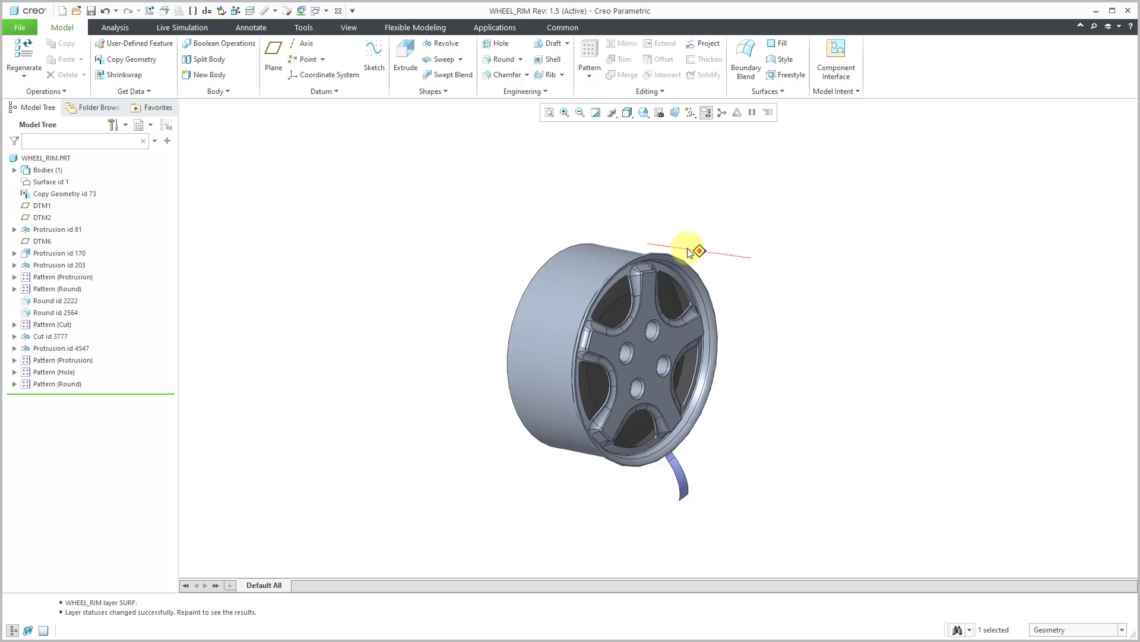
- Inspect the parents and children of Surface id 1 in the Reference Viewer and close it
left_click(52, 183)
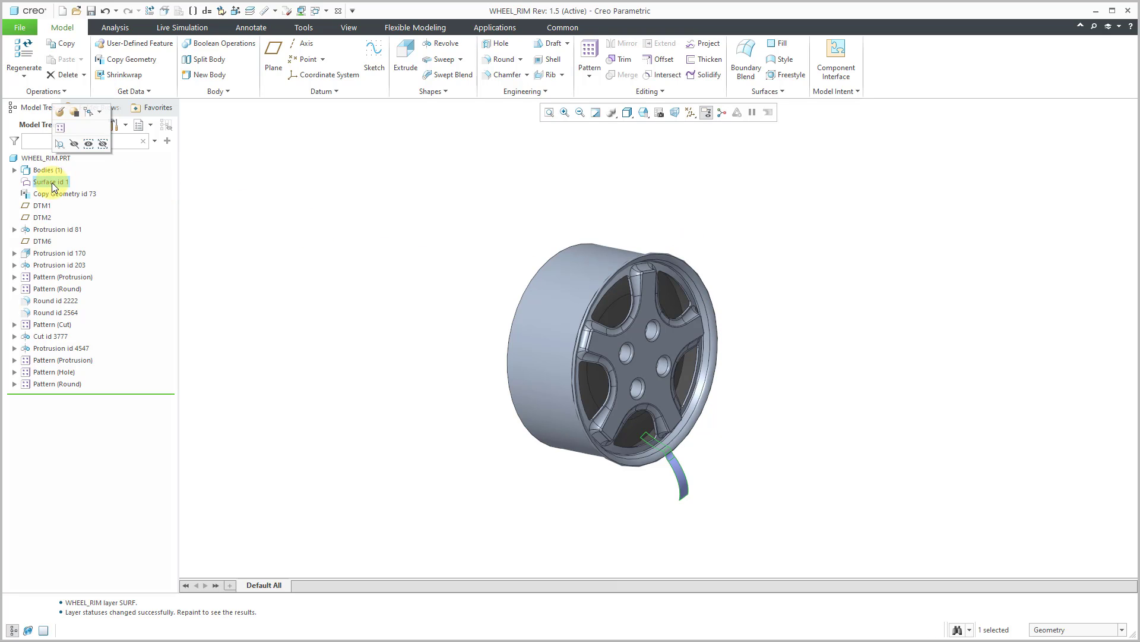
right_click(52, 183)
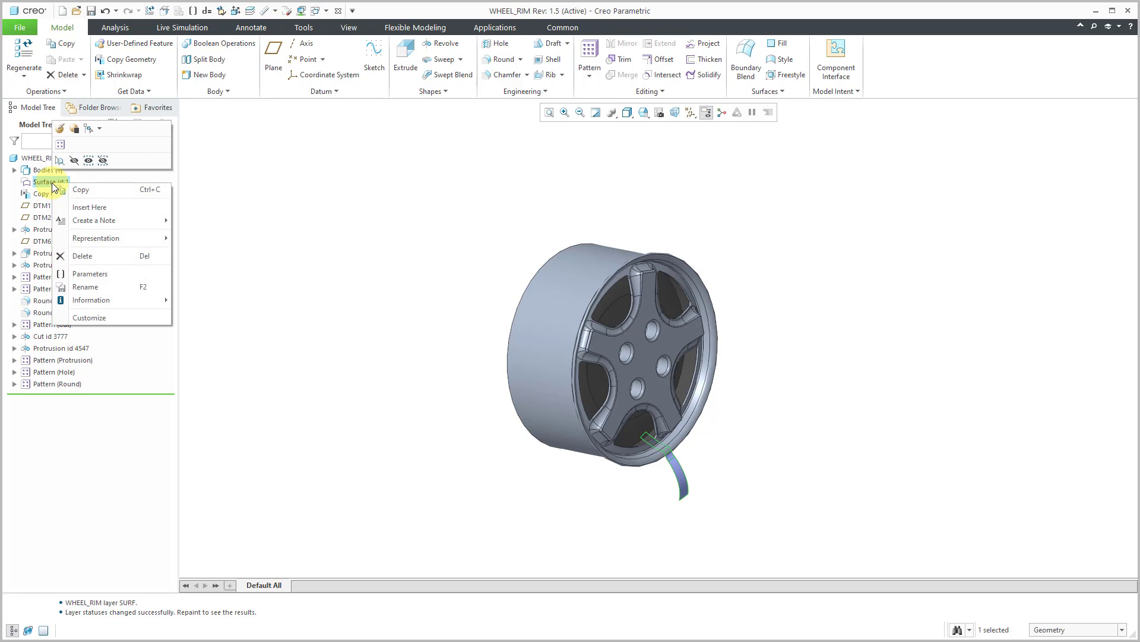
mouse_move(103, 300)
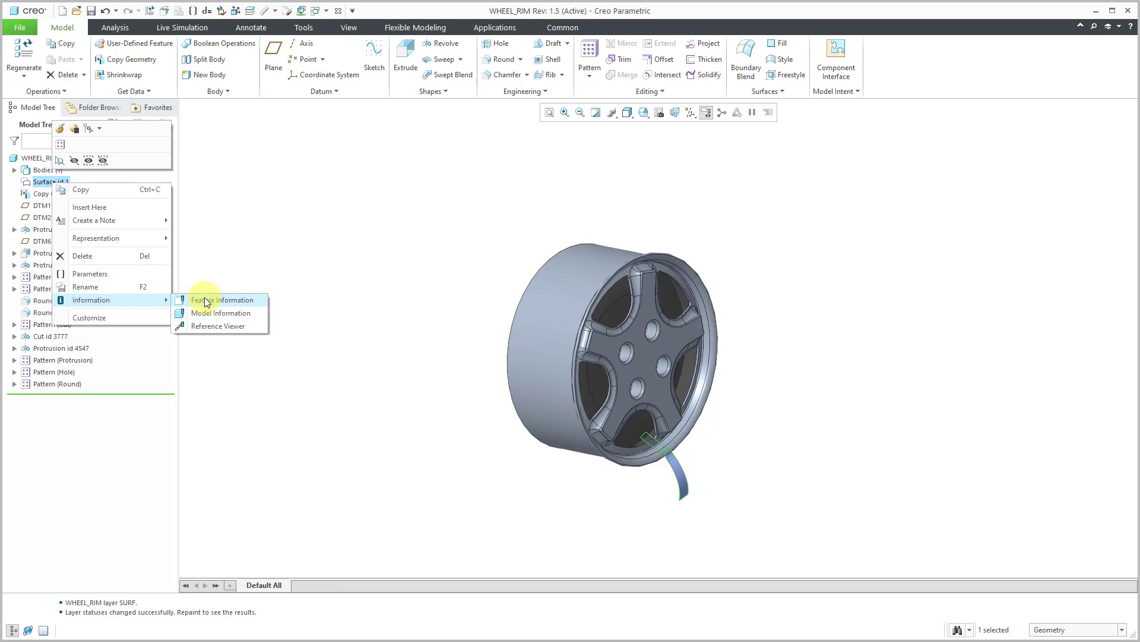
left_click(222, 324)
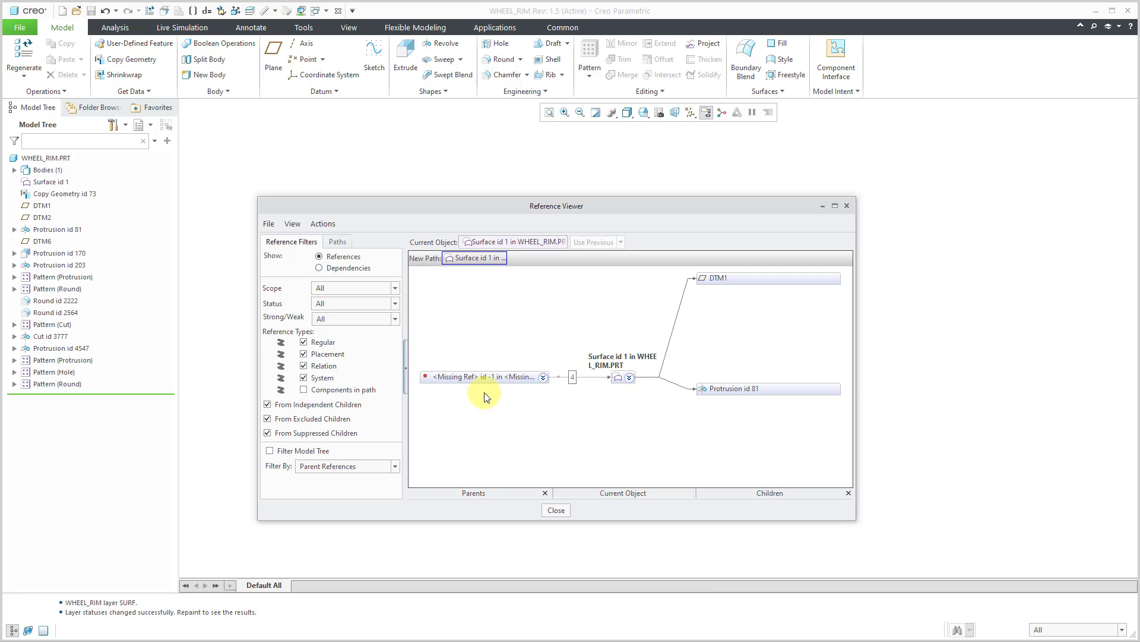
left_click(557, 511)
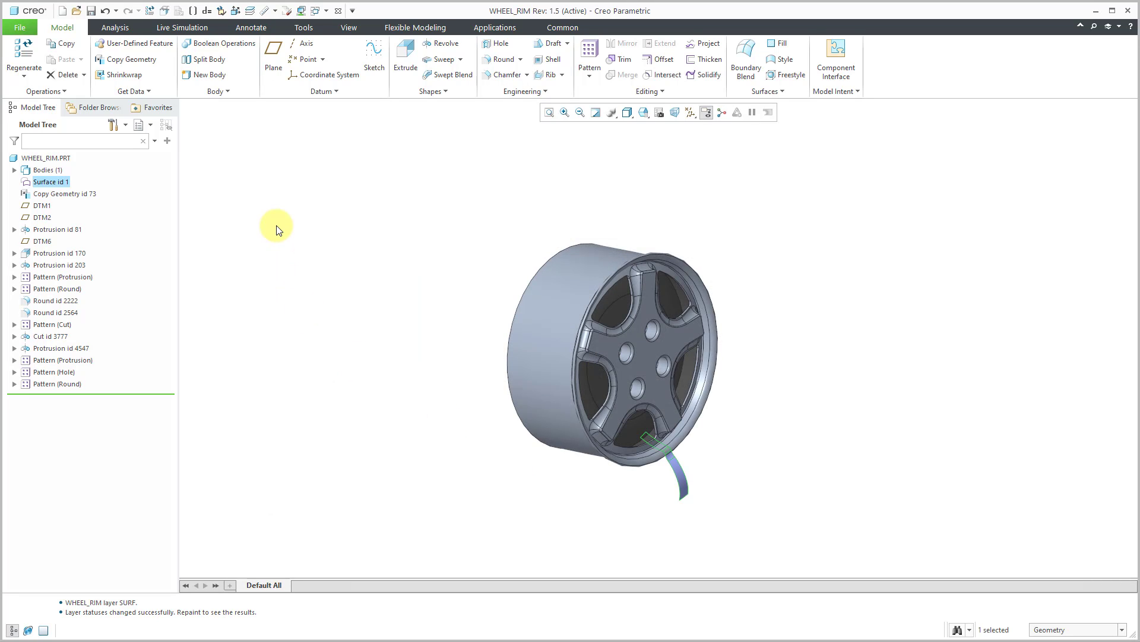
- Inspect the parents and children of Copy Geometry id 73 in the Reference Viewer and close it
left_click(80, 194)
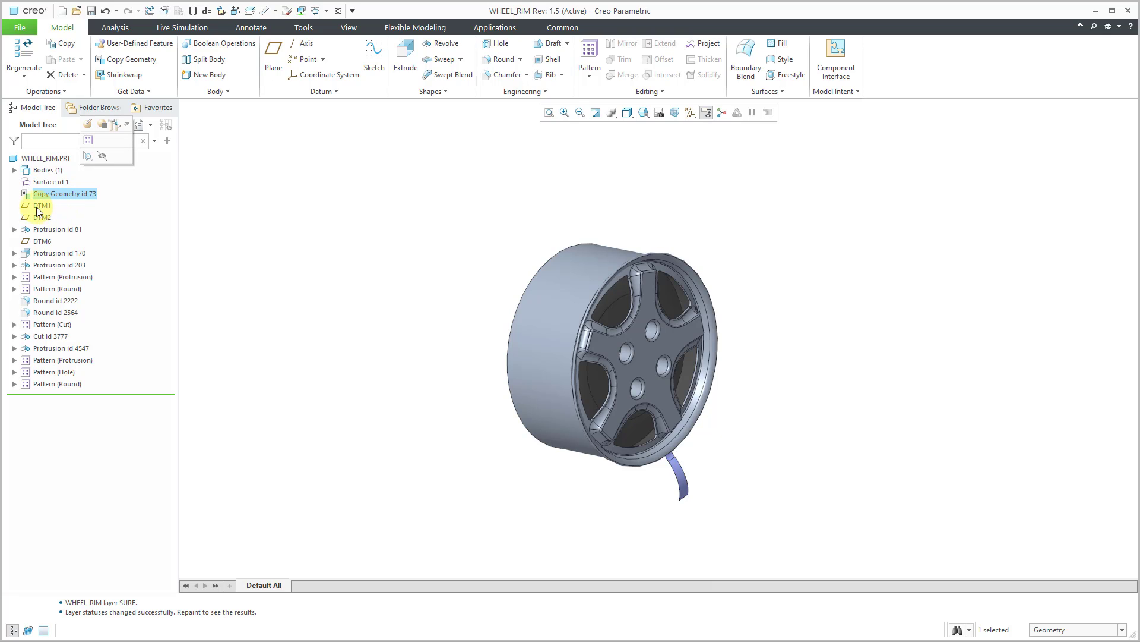
left_click(39, 219)
left_click(54, 196)
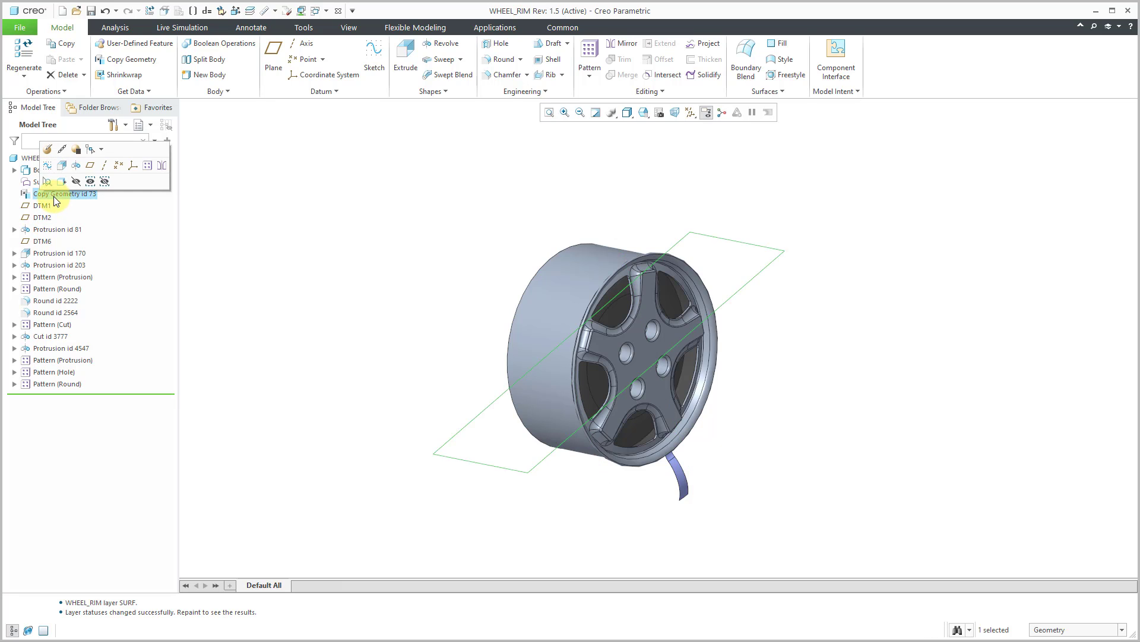
right_click(53, 196)
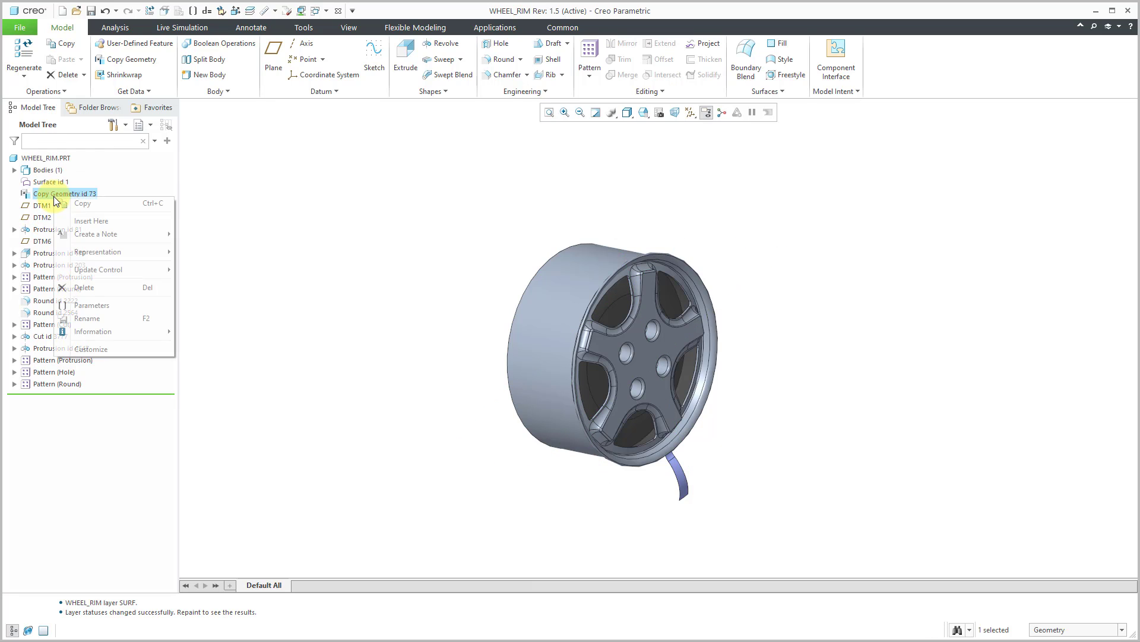
mouse_move(124, 334)
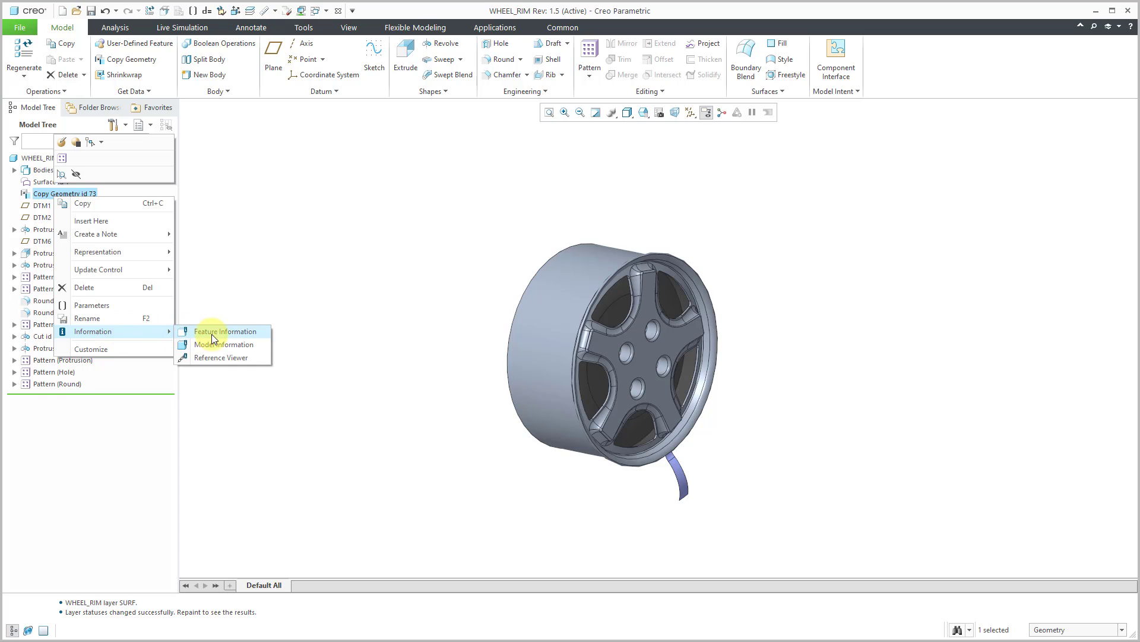
left_click(230, 359)
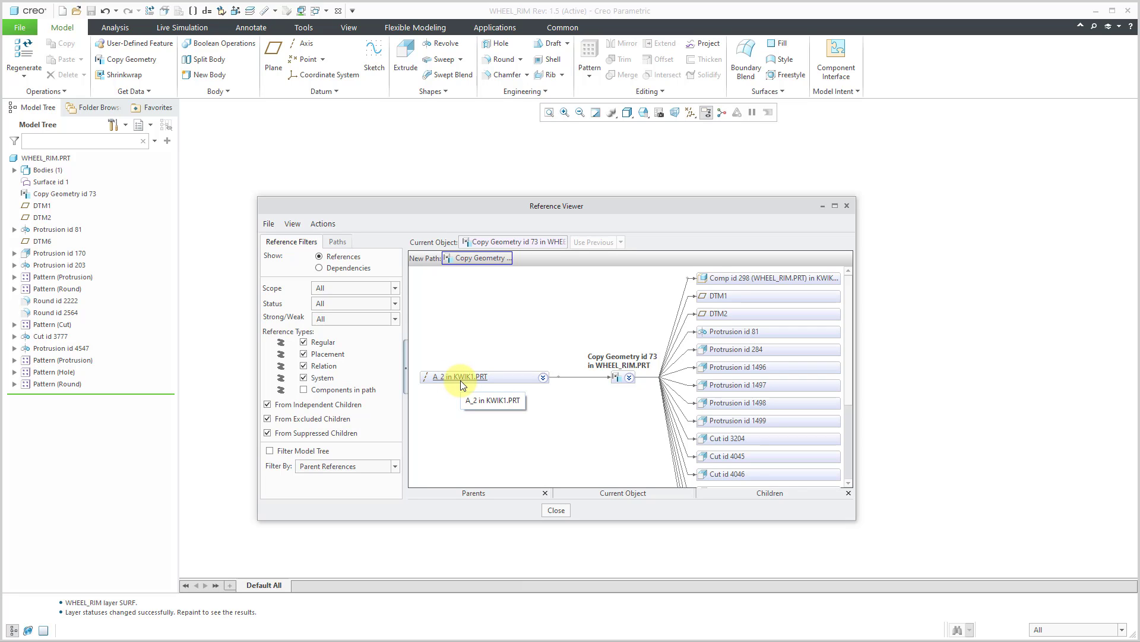
left_click(556, 509)
- Return to KWIK1_ASSY.ASM and open the generic of the first KWIK1.PRT in the first pattern in its own window
left_click(313, 12)
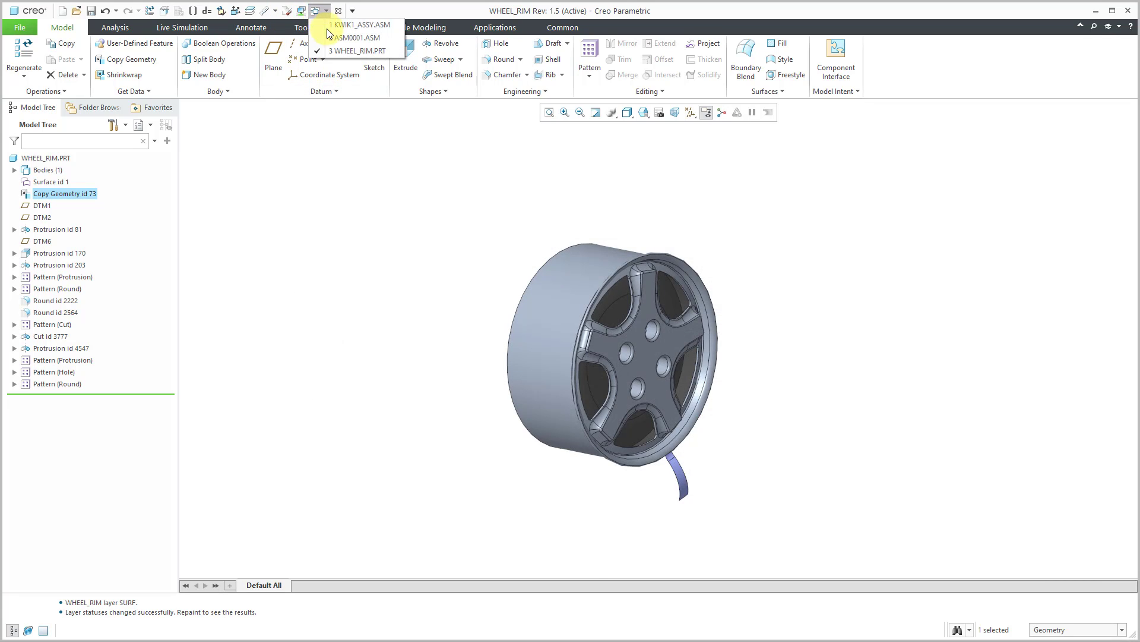
left_click(341, 26)
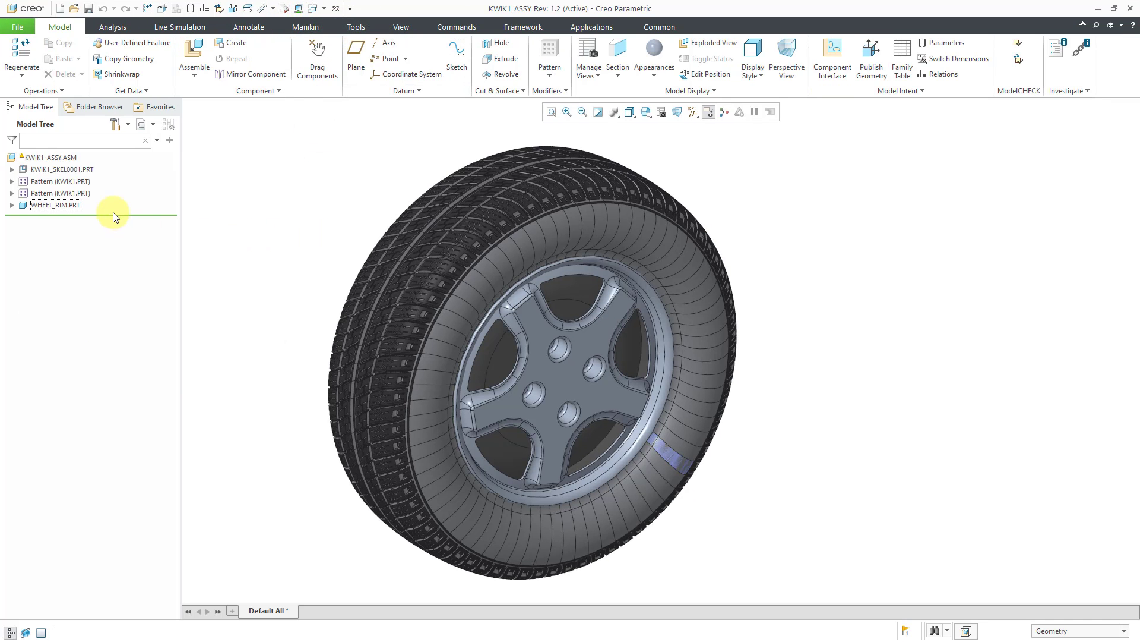
left_click(12, 181)
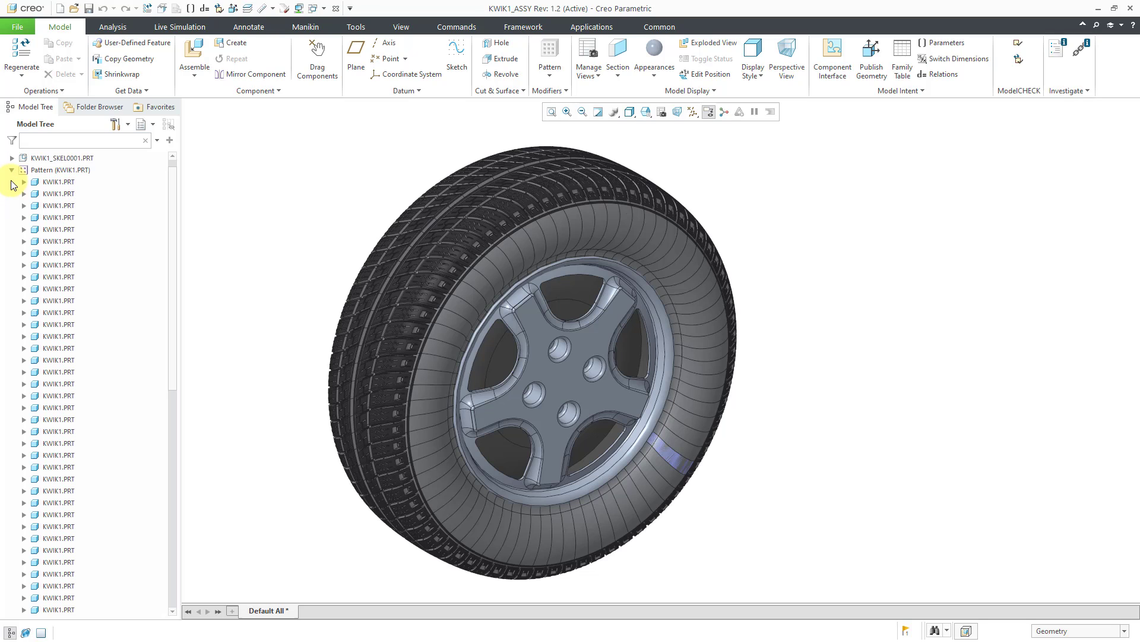
left_click(62, 170)
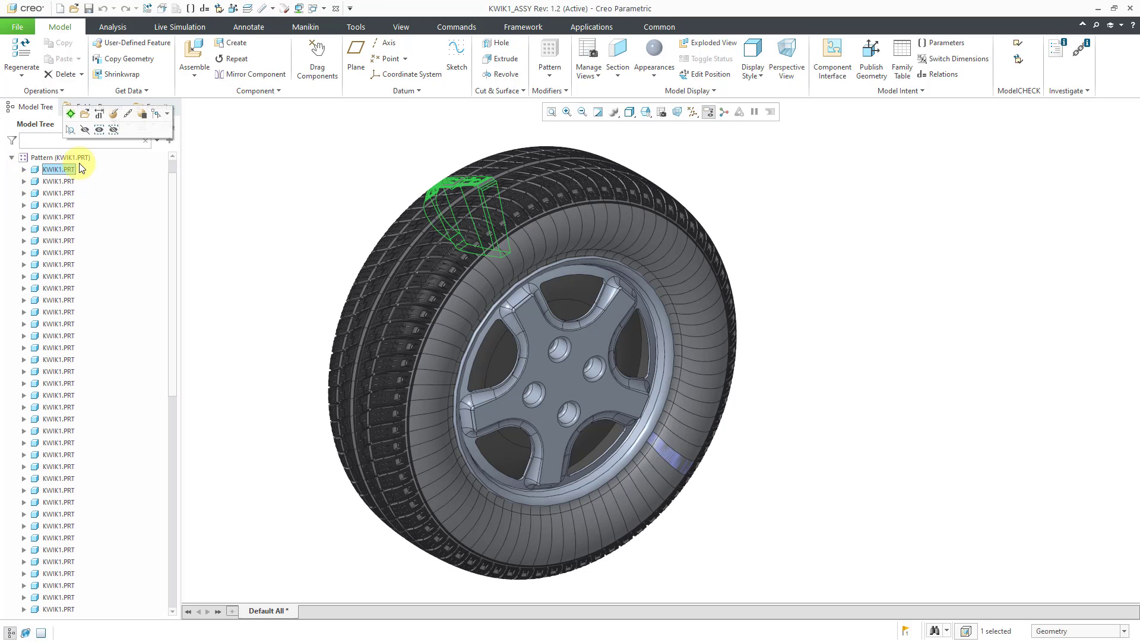
left_click(87, 123)
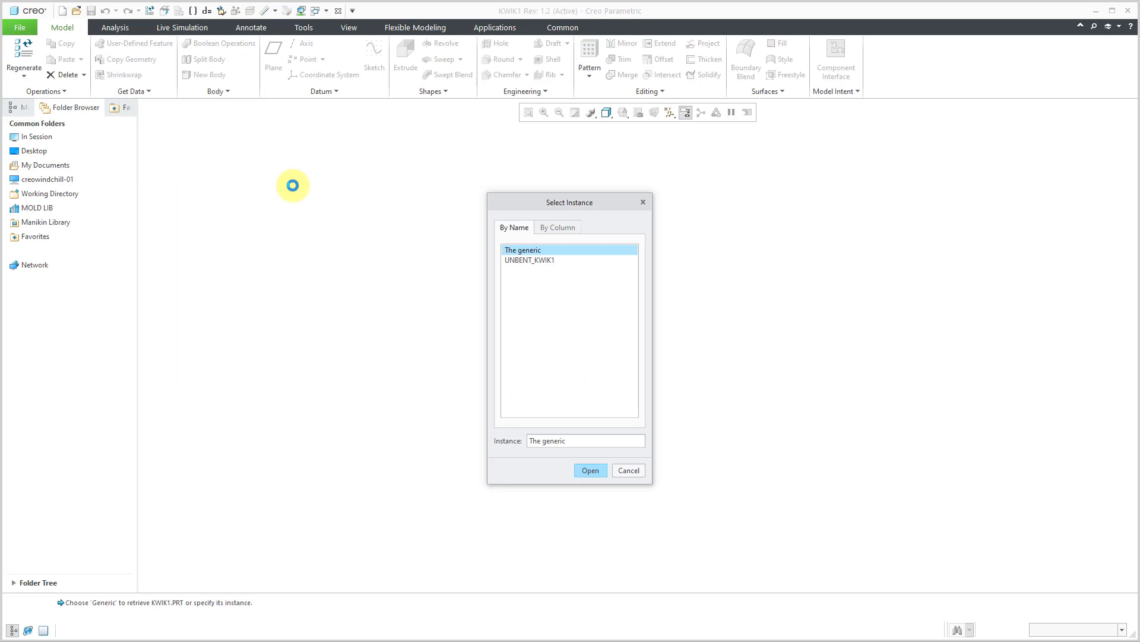
left_click(589, 470)
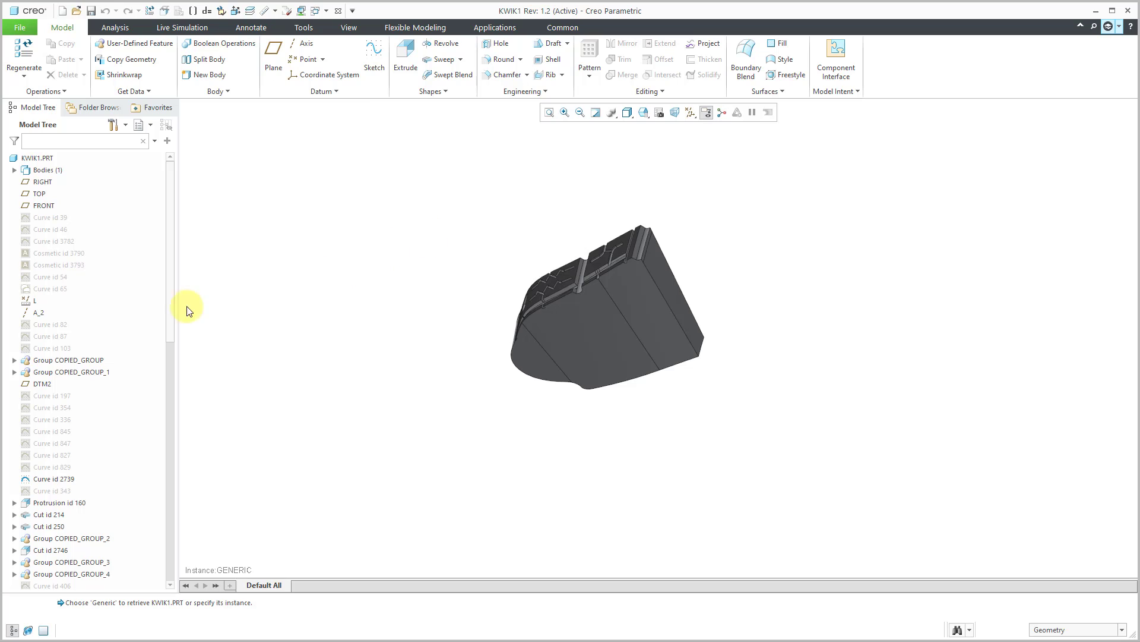
- Display the datum axes in KWIK1.PRT and examine where axis A_2 lies relative to the tyre segment
left_click(38, 312)
scroll(639, 279, "down", 5)
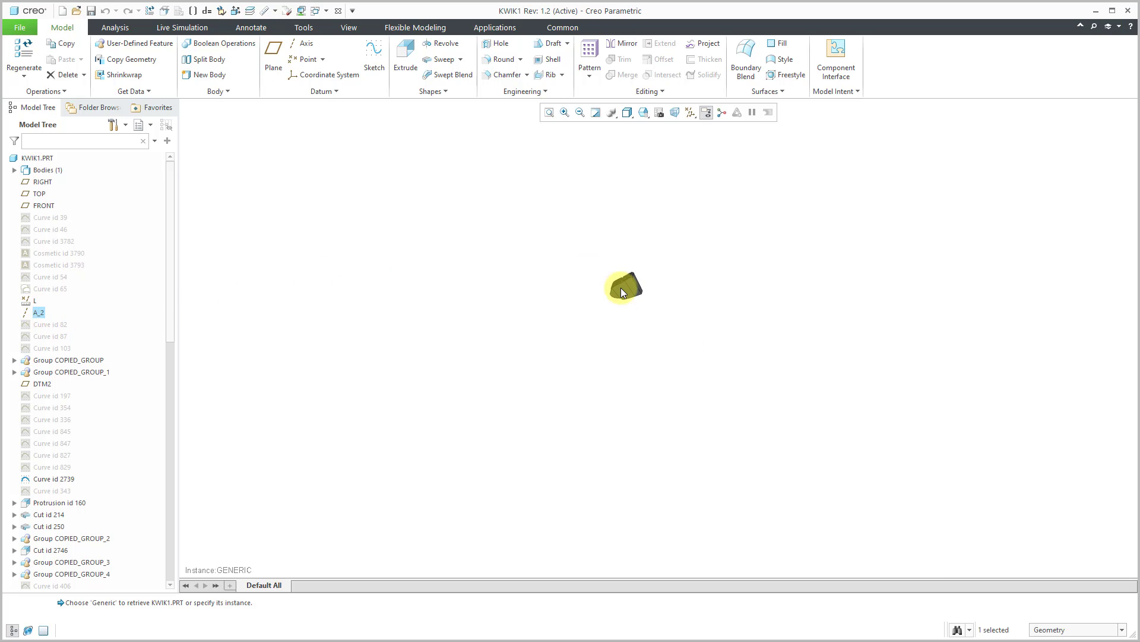
mouse_move(624, 285)
middle_mouse_down()
mouse_move(637, 298)
mouse_move(680, 276)
mouse_move(677, 250)
middle_mouse_up()
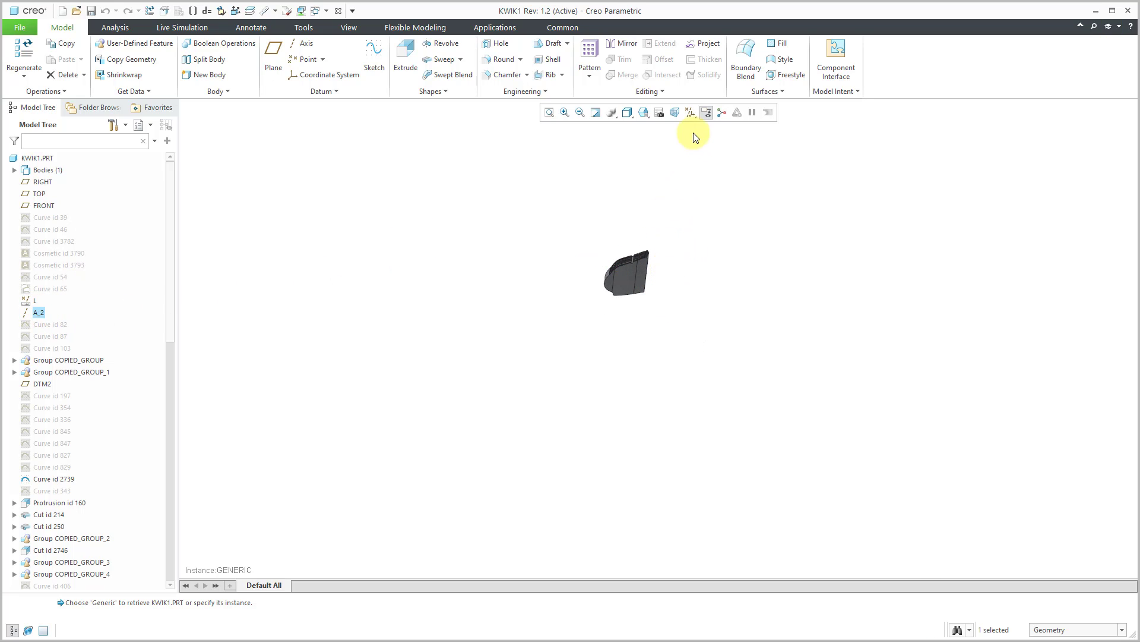
left_click(694, 118)
left_click(725, 141)
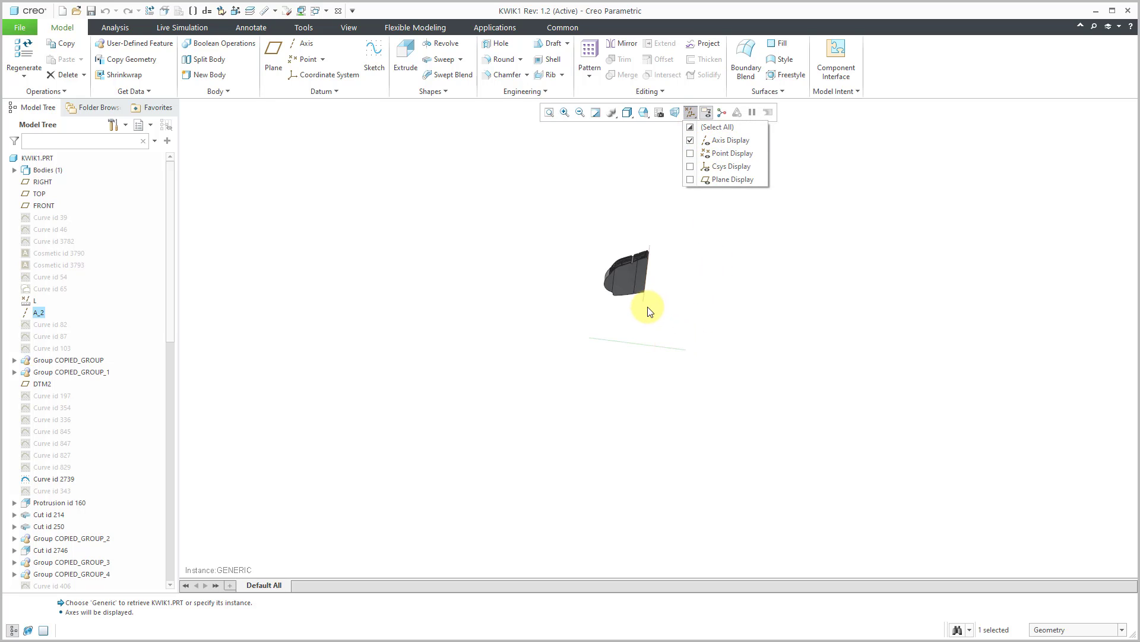
scroll(664, 321, "down", 3)
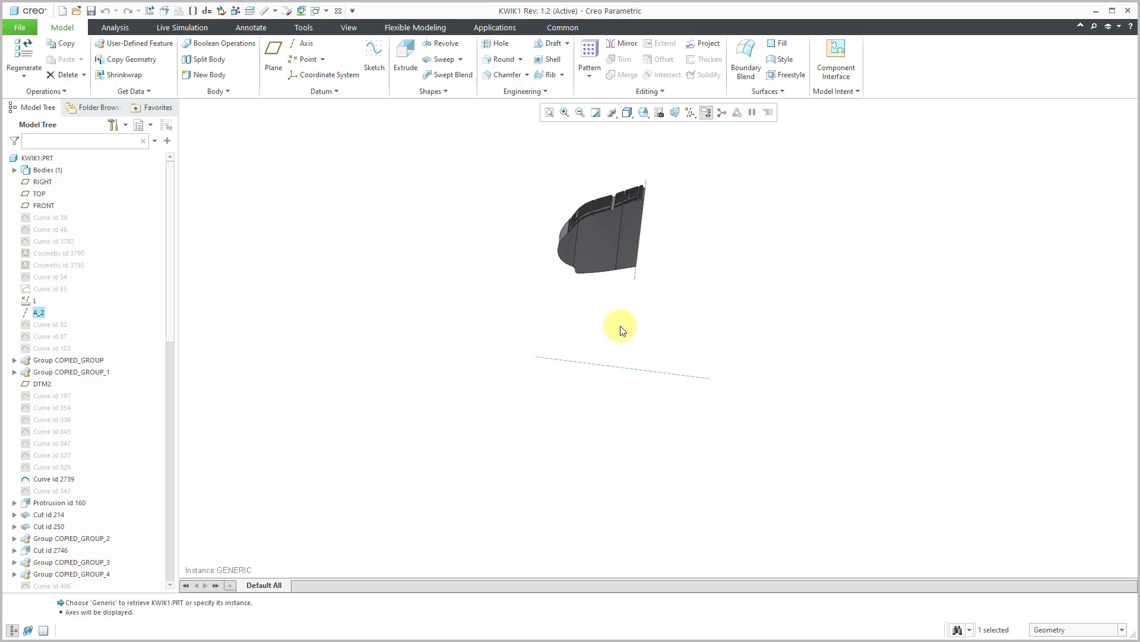
mouse_move(618, 326)
middle_mouse_down()
mouse_move(585, 301)
mouse_move(670, 301)
mouse_move(739, 283)
mouse_move(705, 356)
mouse_move(720, 346)
mouse_move(586, 293)
middle_mouse_up()
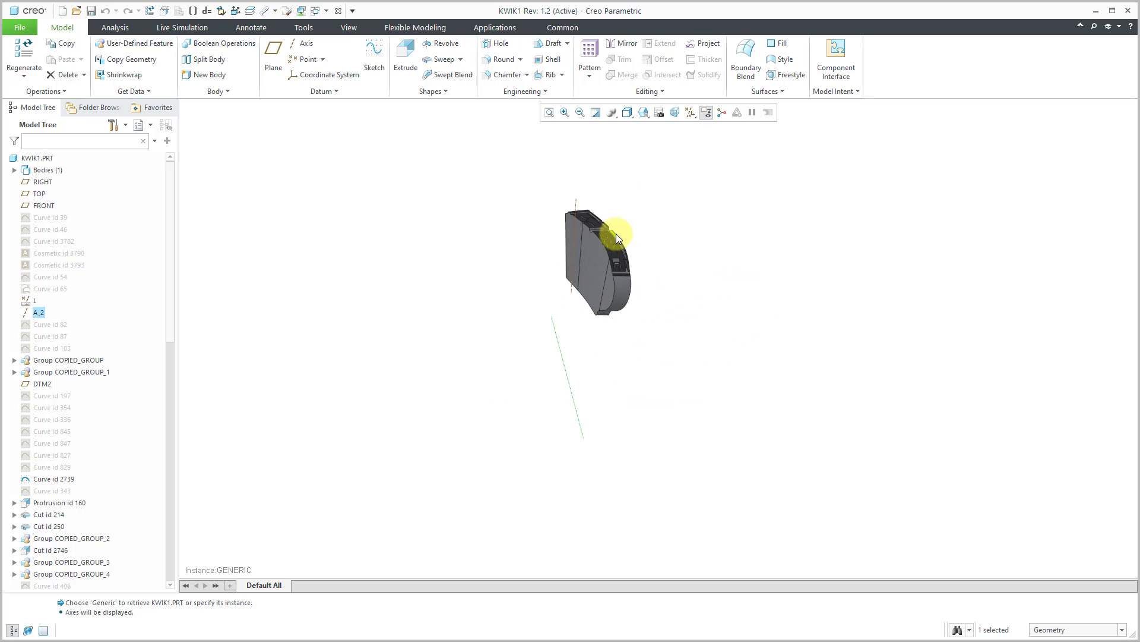
scroll(605, 229, "down", 4)
scroll(605, 229, "down", 2)
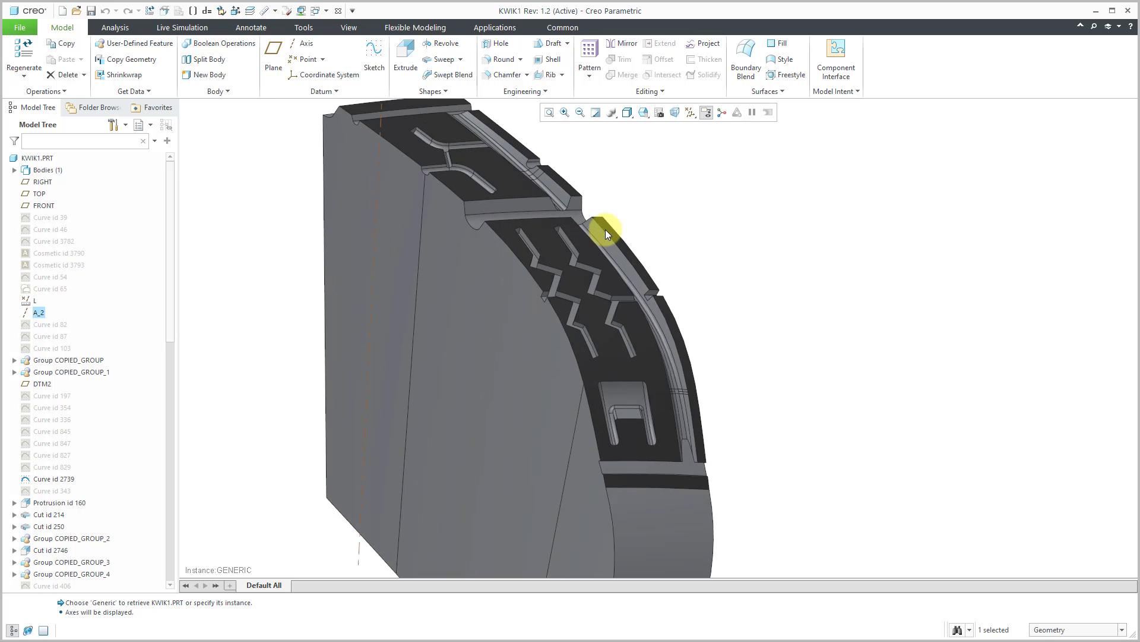
scroll(605, 230, "up", 8)
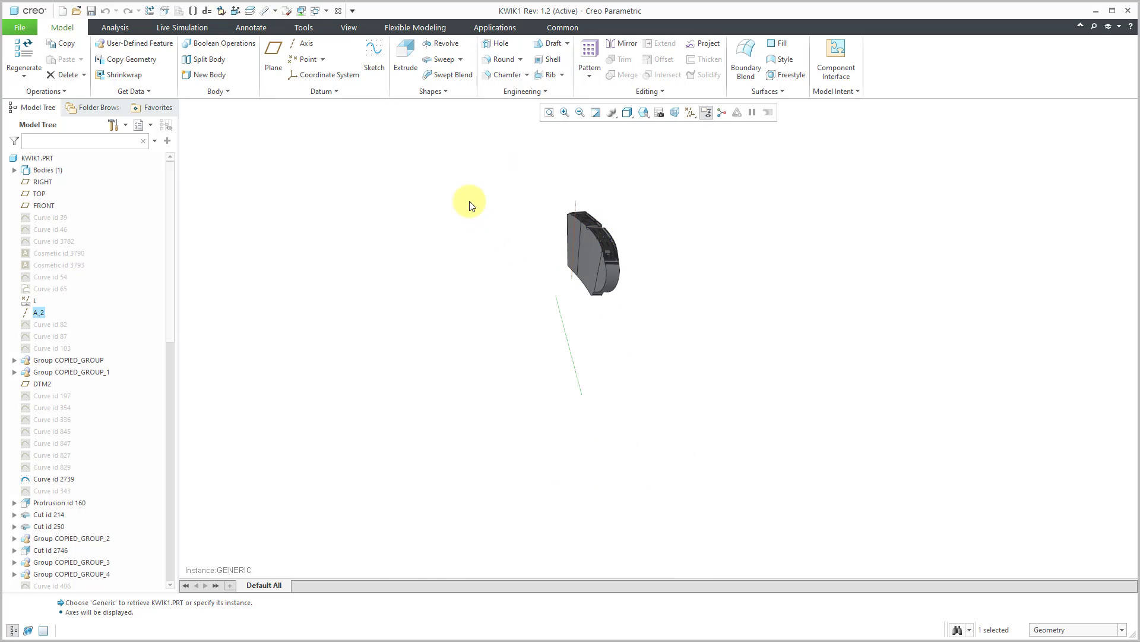
- Close KWIK1.PRT and review the references of Copy Geometry id 73 in WHEEL_RIM.PRT without changing its definition
left_click(338, 12)
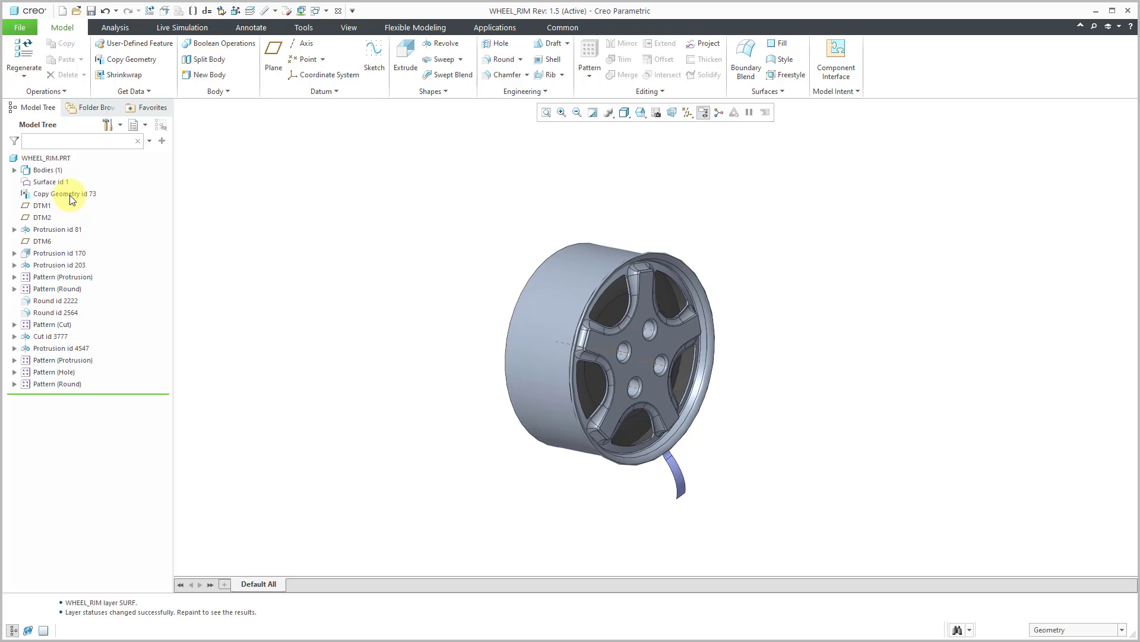
left_click(69, 194)
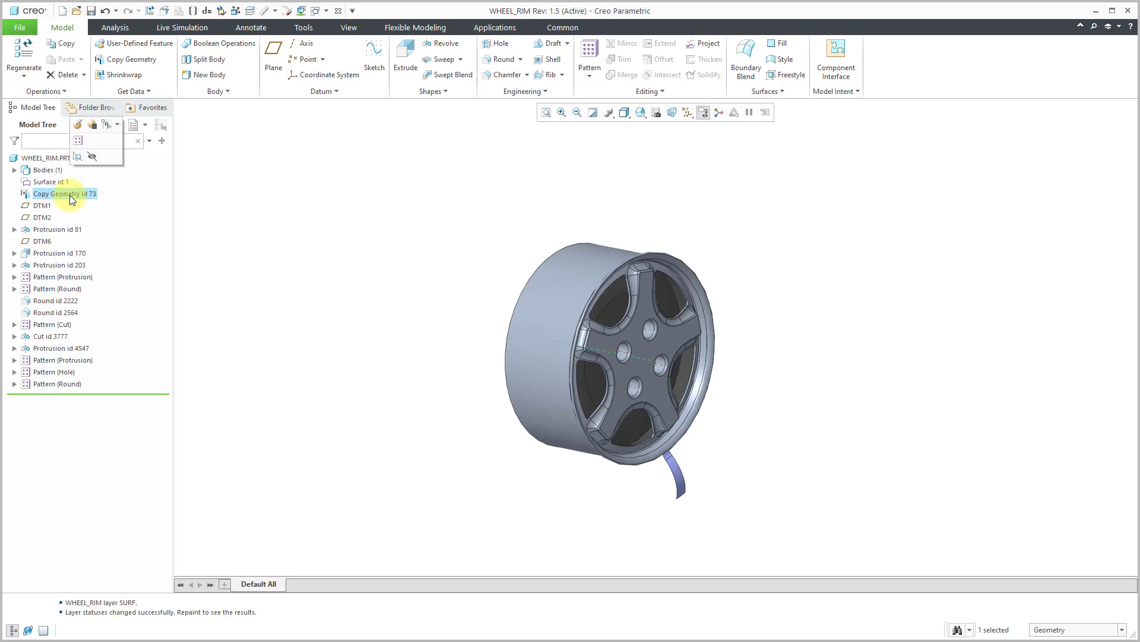
right_click(69, 195)
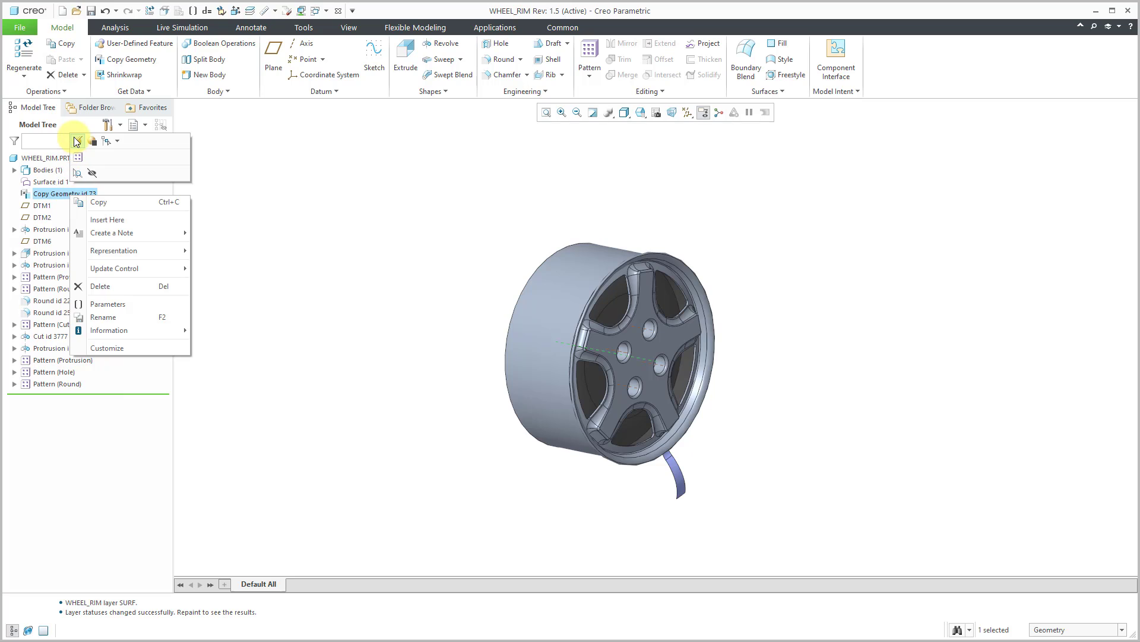
left_click(77, 142)
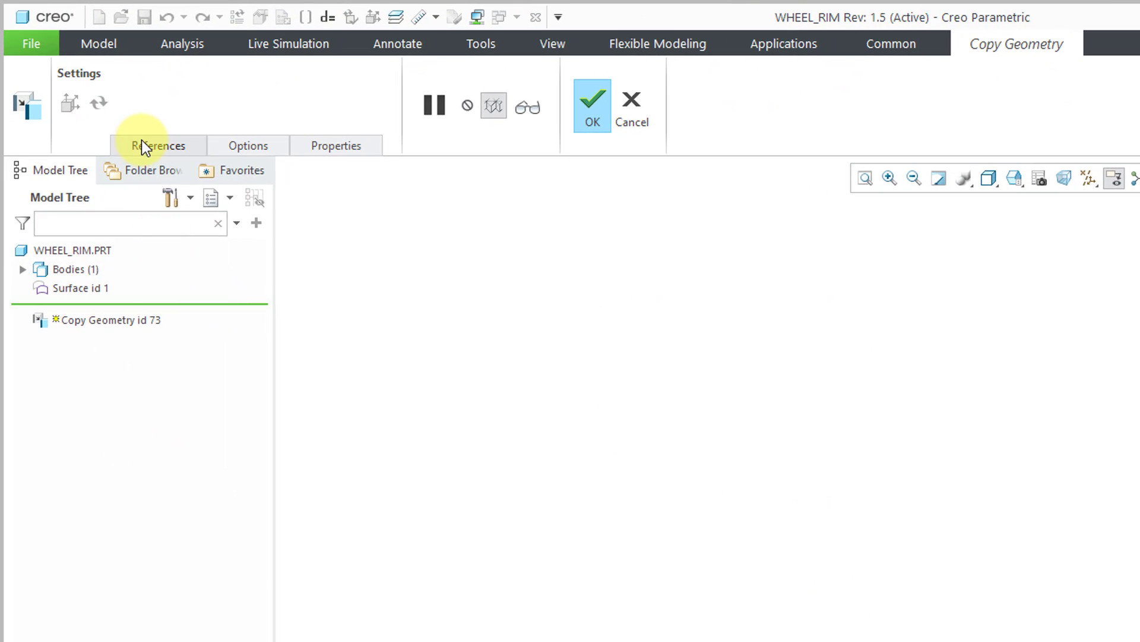
left_click(142, 146)
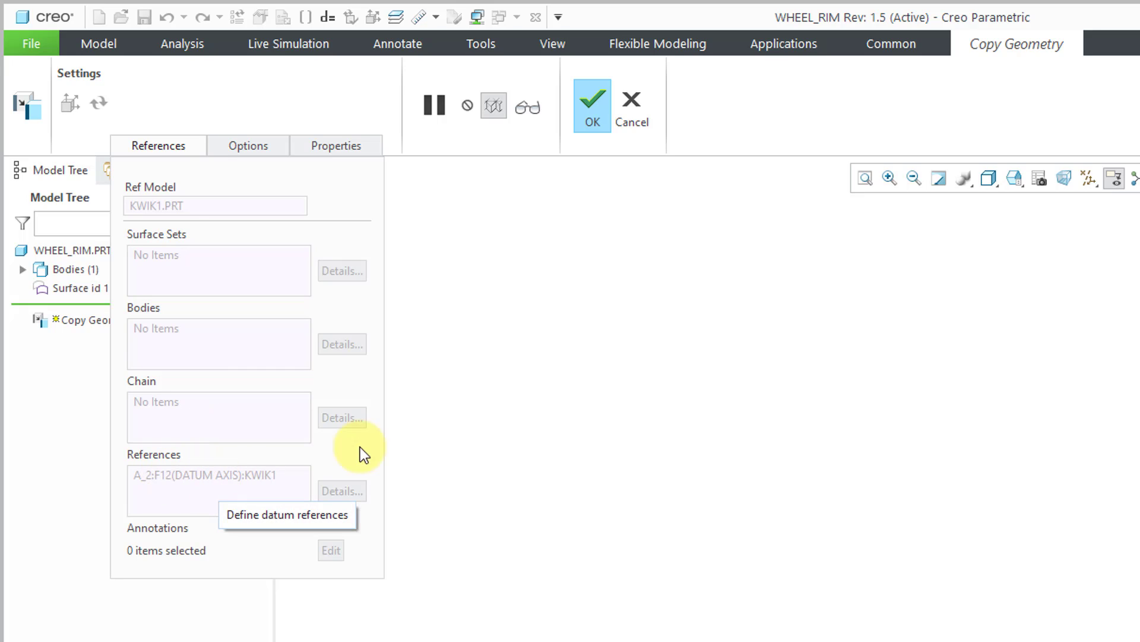
left_click(628, 116)
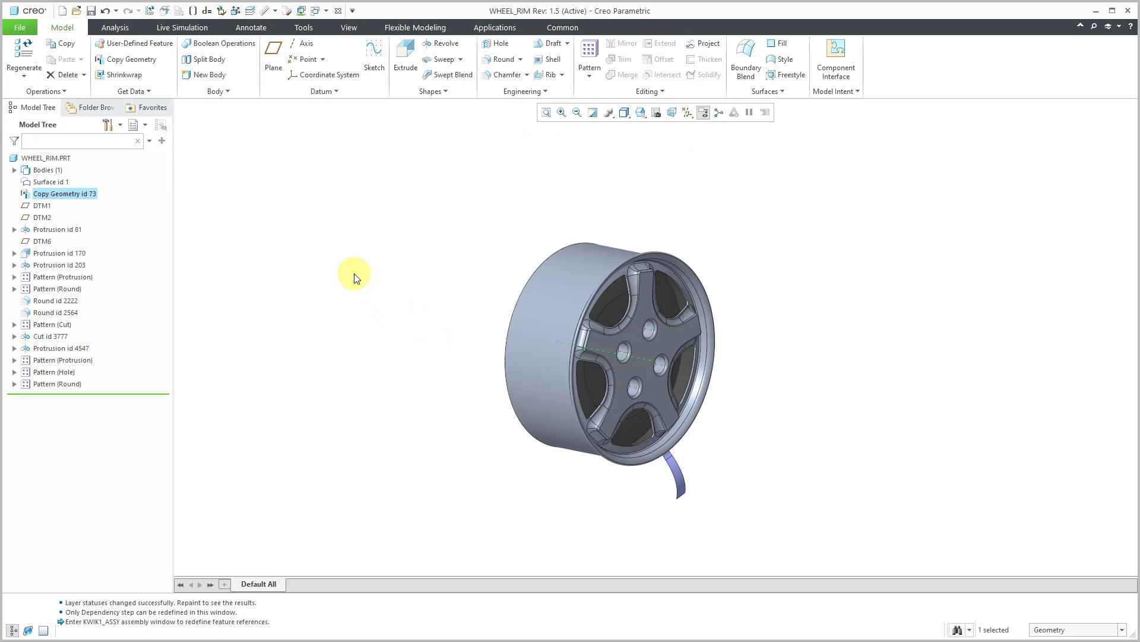
mouse_move(516, 382)
middle_mouse_down()
mouse_move(458, 366)
mouse_move(543, 382)
mouse_move(643, 379)
mouse_move(507, 354)
mouse_move(517, 375)
mouse_move(521, 361)
mouse_move(522, 381)
middle_mouse_up()
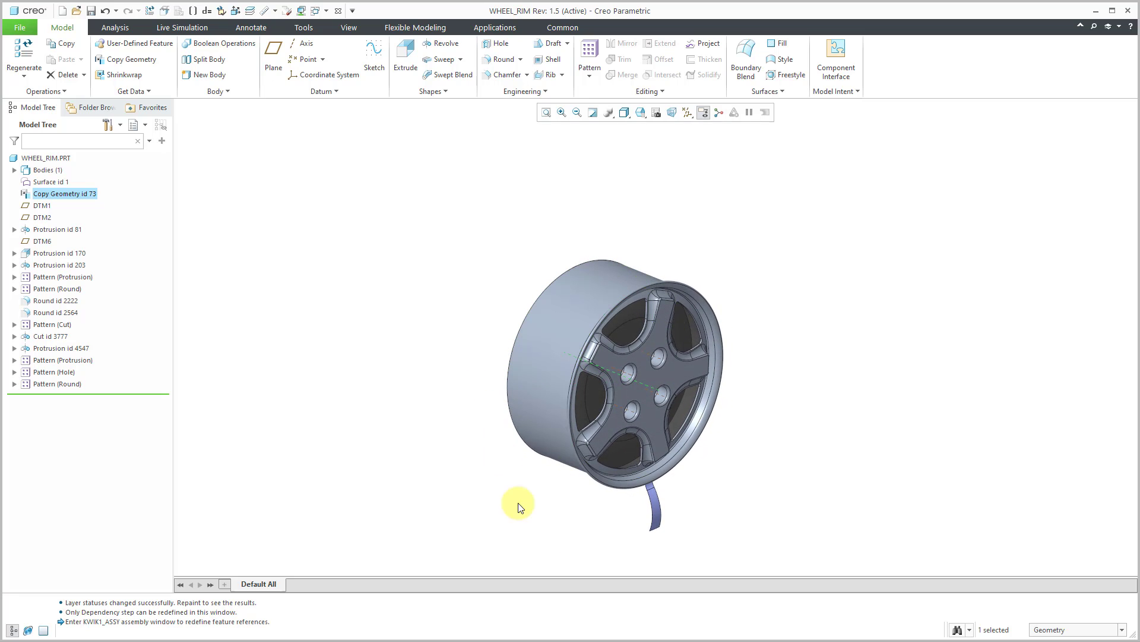
left_click(581, 532)
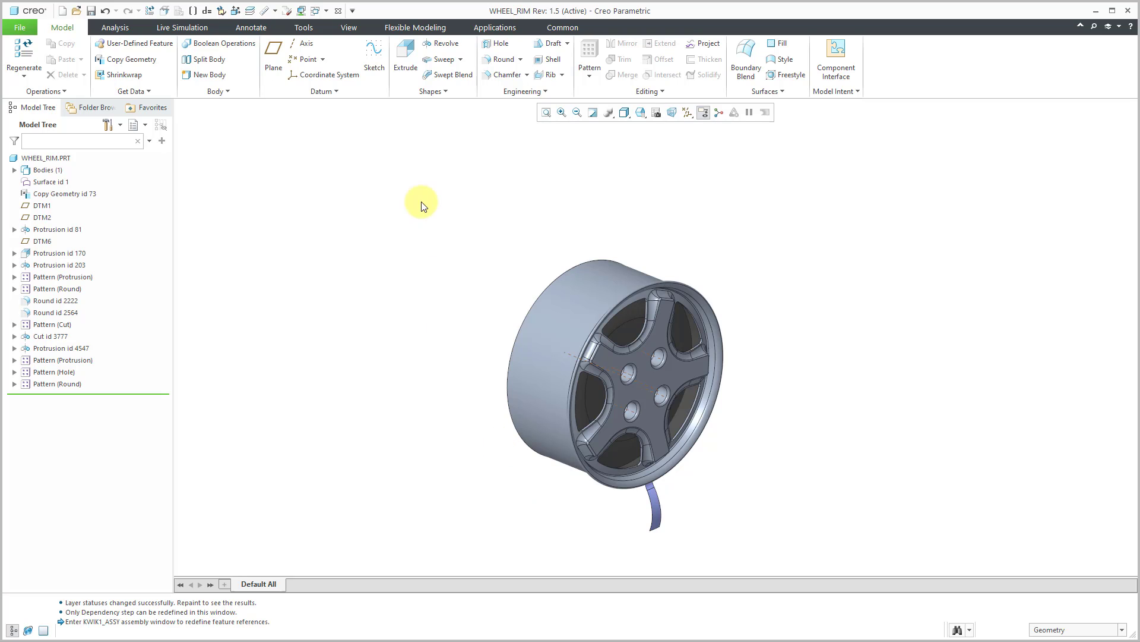
- Switch back to KWIK1_ASSY.ASM, hide the datum axes and collapse the first KWIK1.PRT pattern
left_click(326, 12)
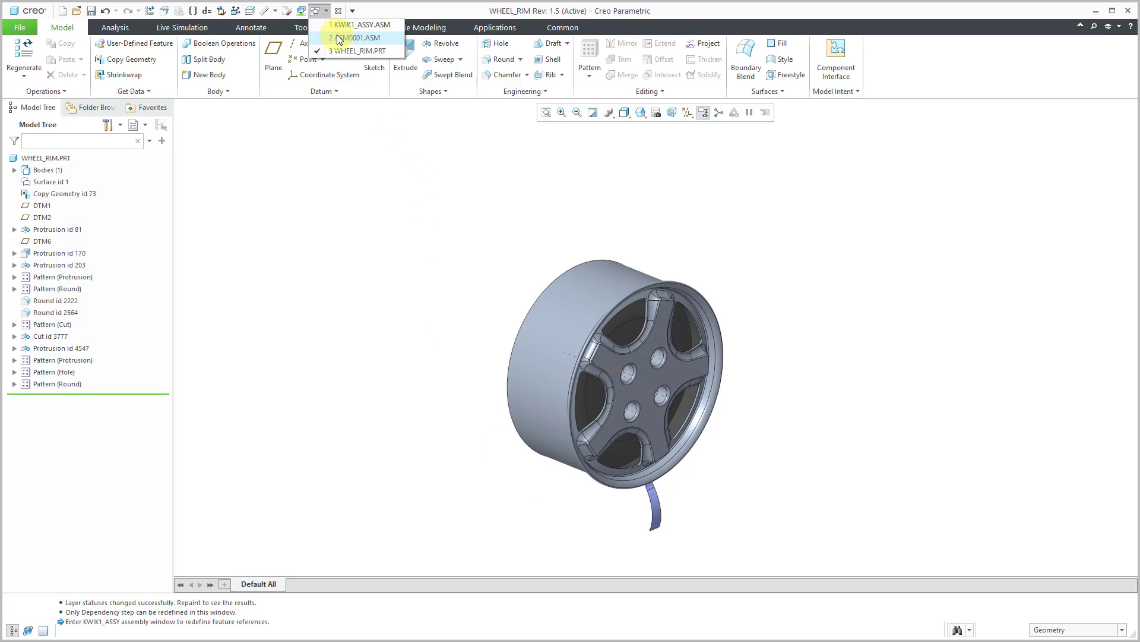
left_click(341, 26)
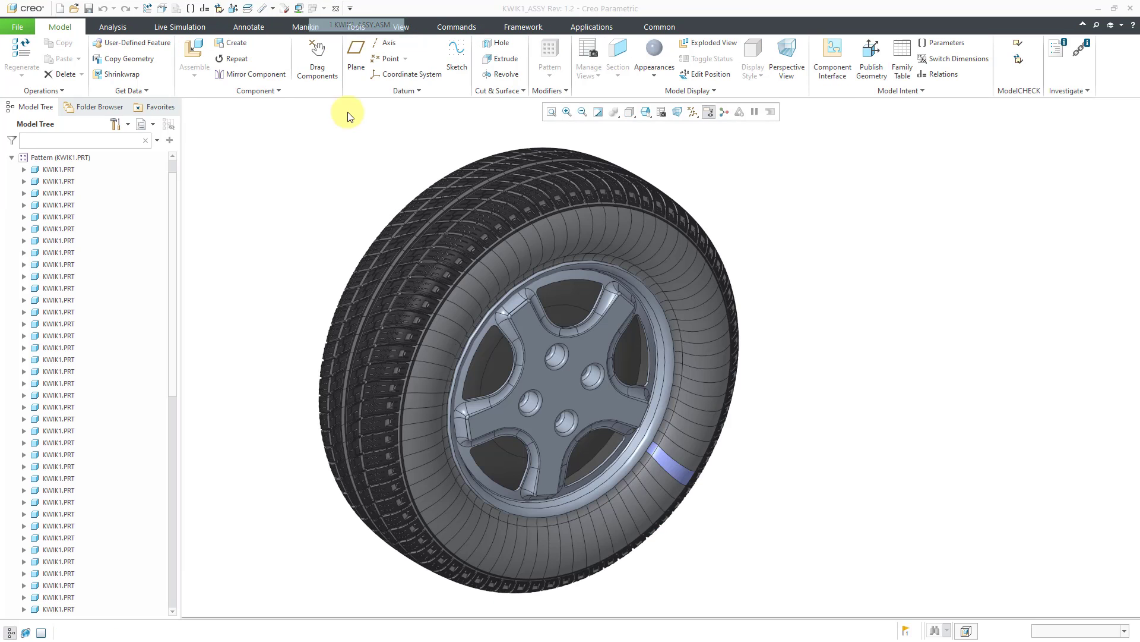
left_click(692, 111)
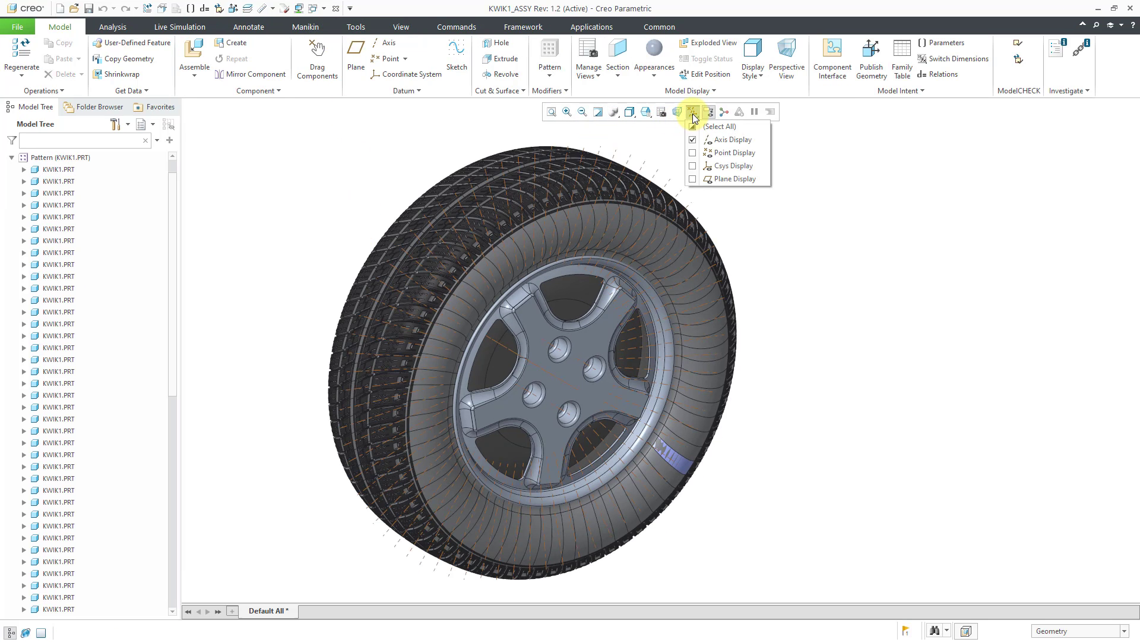
left_click(18, 169)
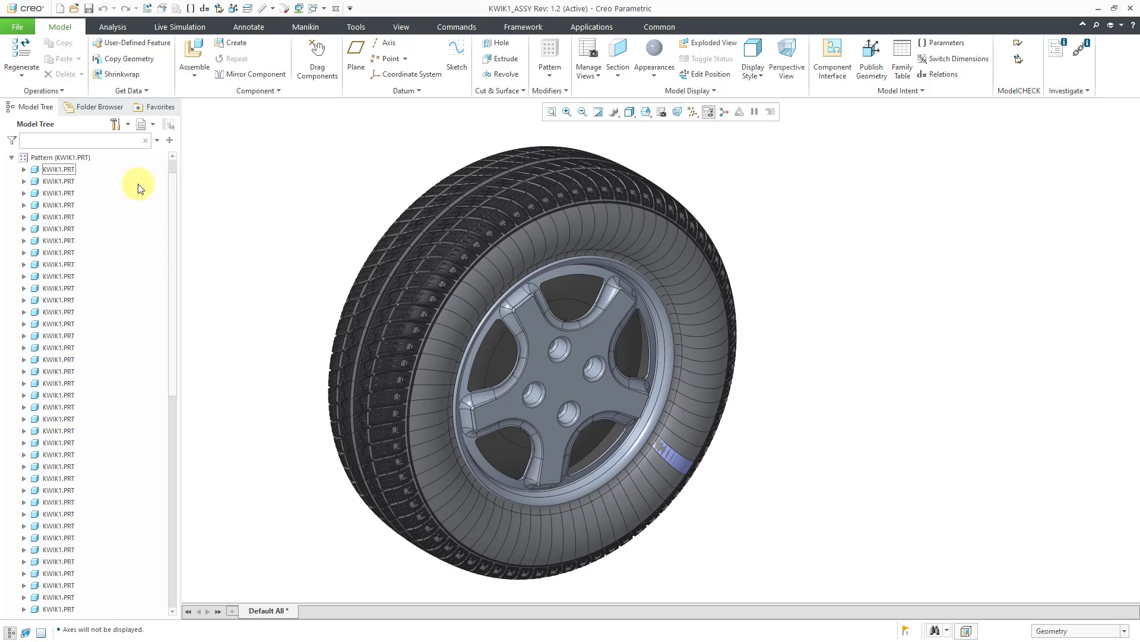
left_click(12, 157)
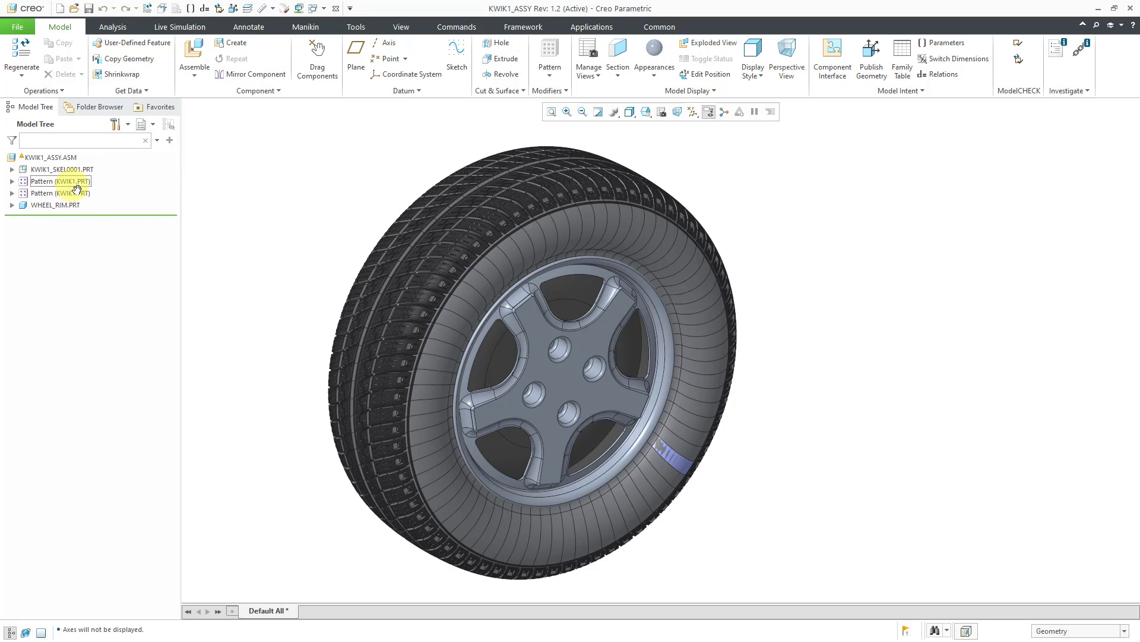
scroll(757, 245, "up", 2)
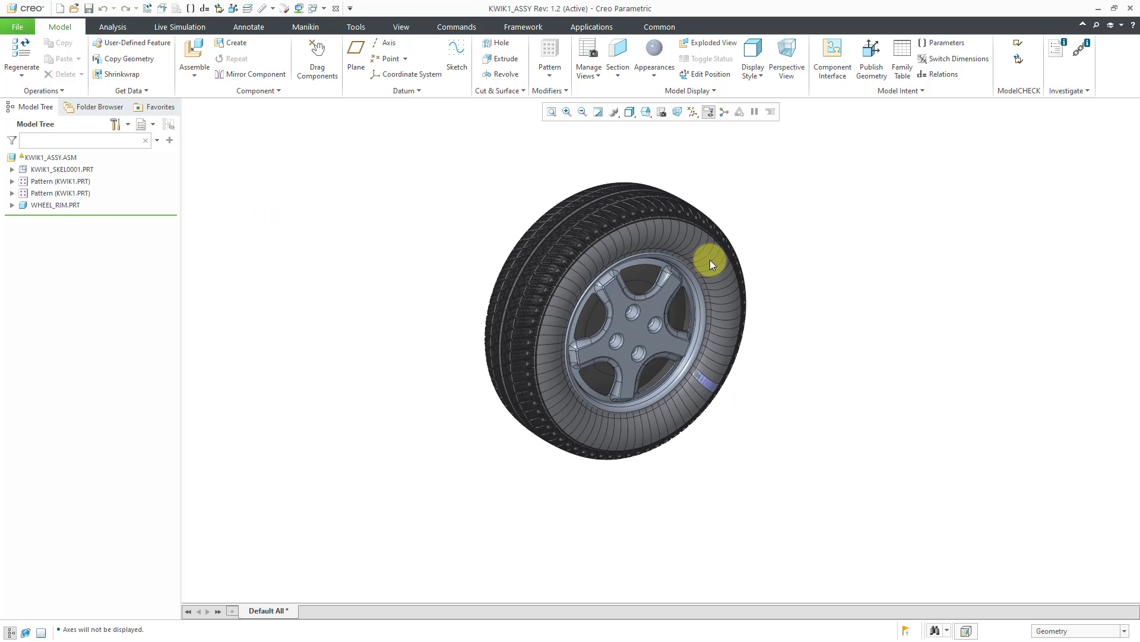
scroll(674, 242, "down", 1)
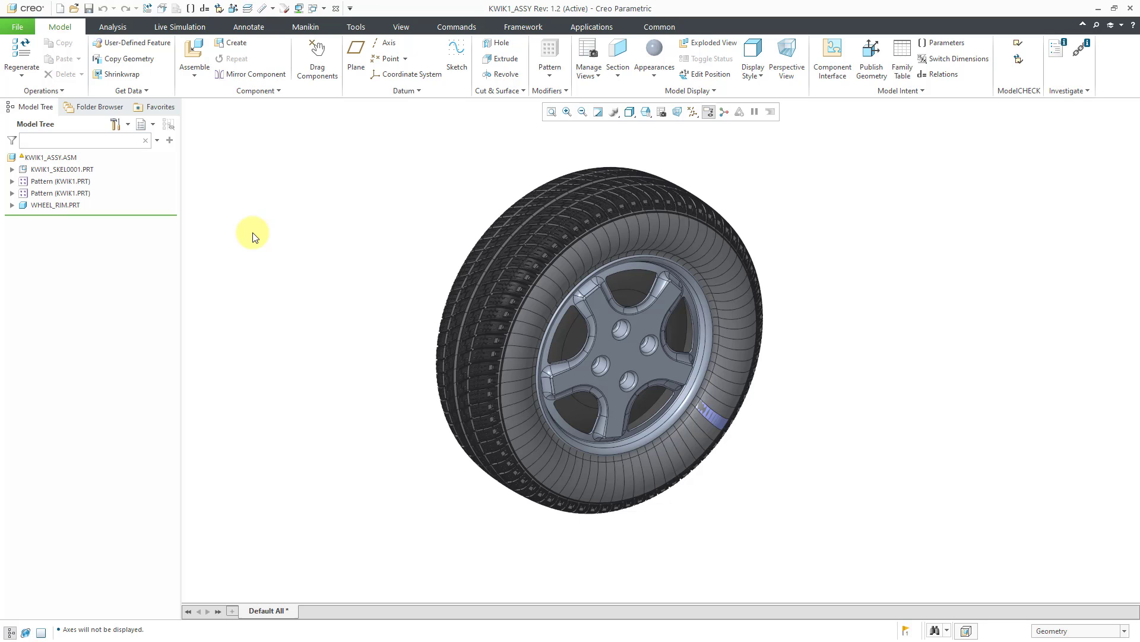
- Edit the placement definition of WHEEL_RIM.PRT and delete both of its Coincident constraints
left_click(59, 205)
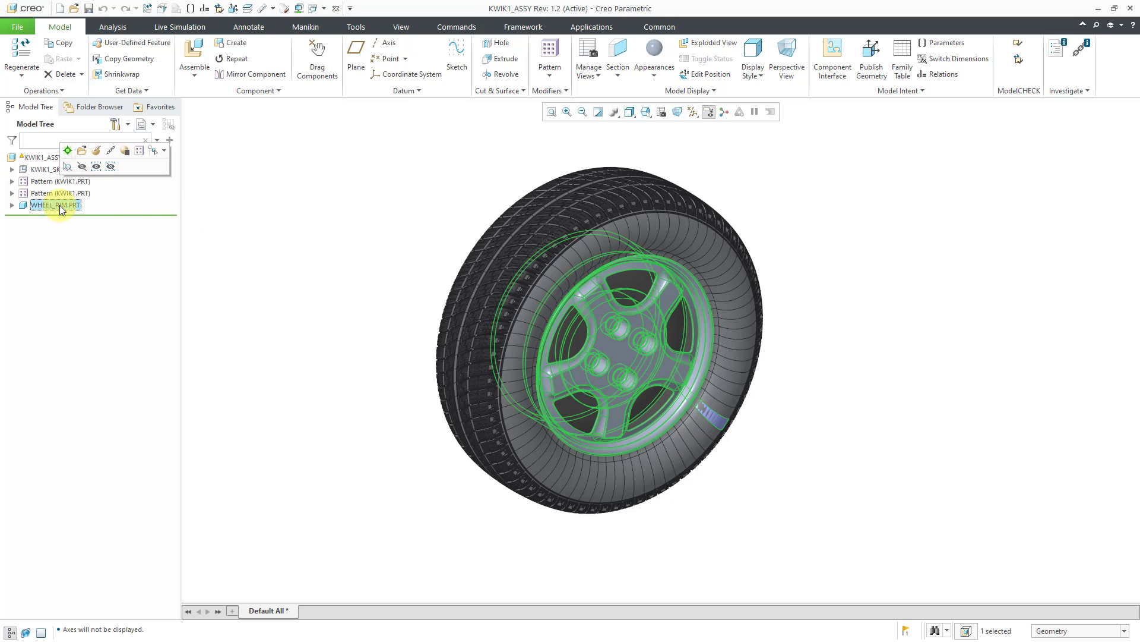
left_click(96, 151)
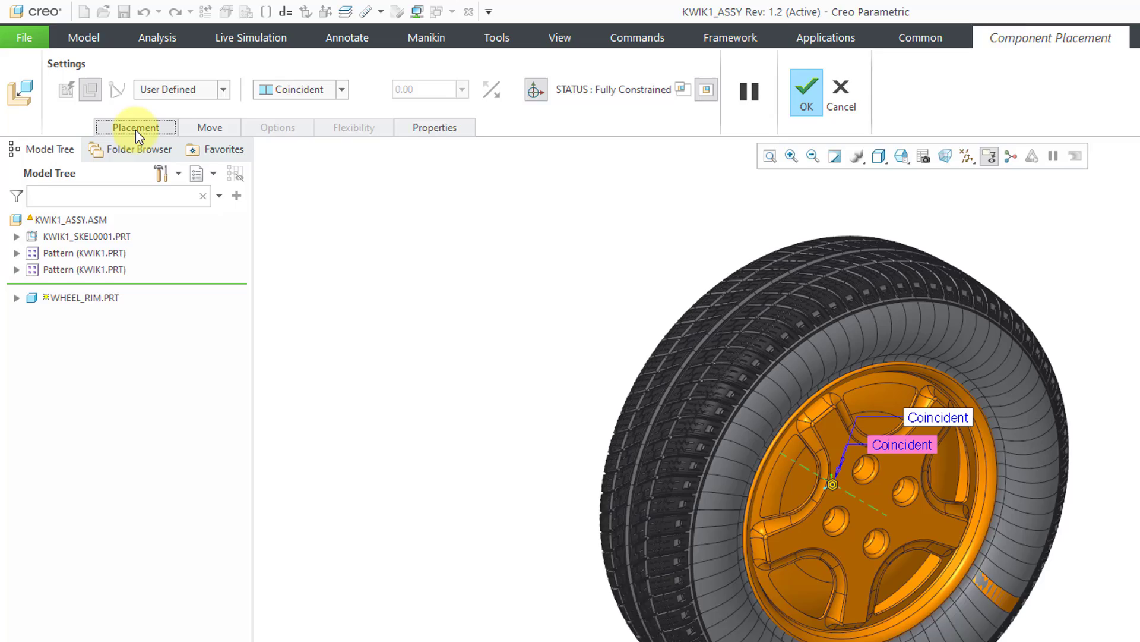
left_click(97, 91)
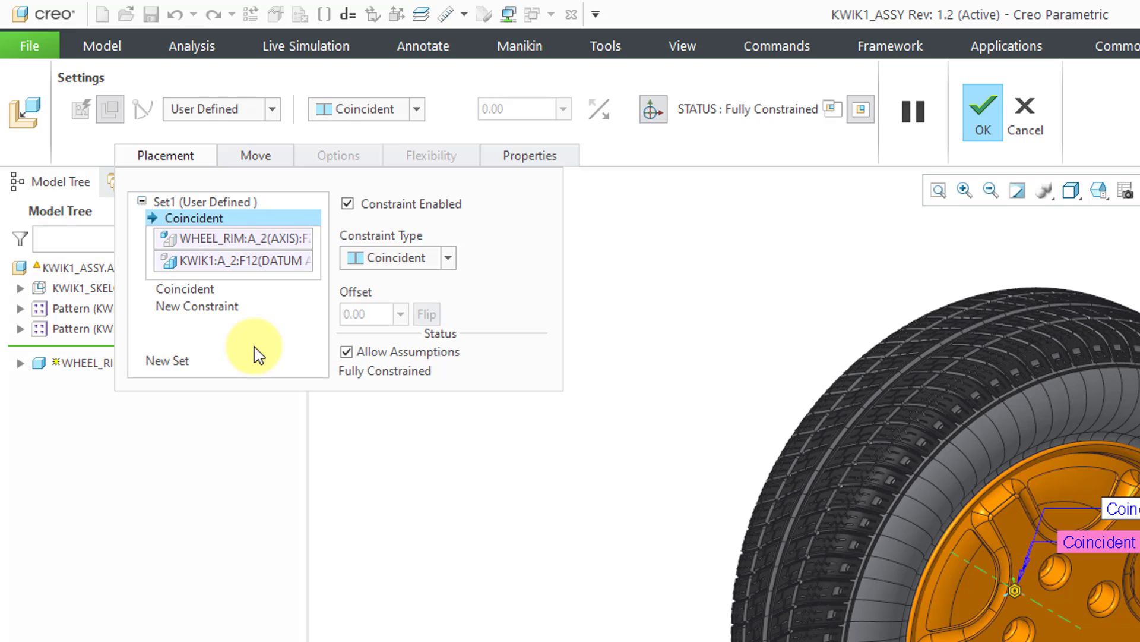
right_click(205, 222)
left_click(244, 234)
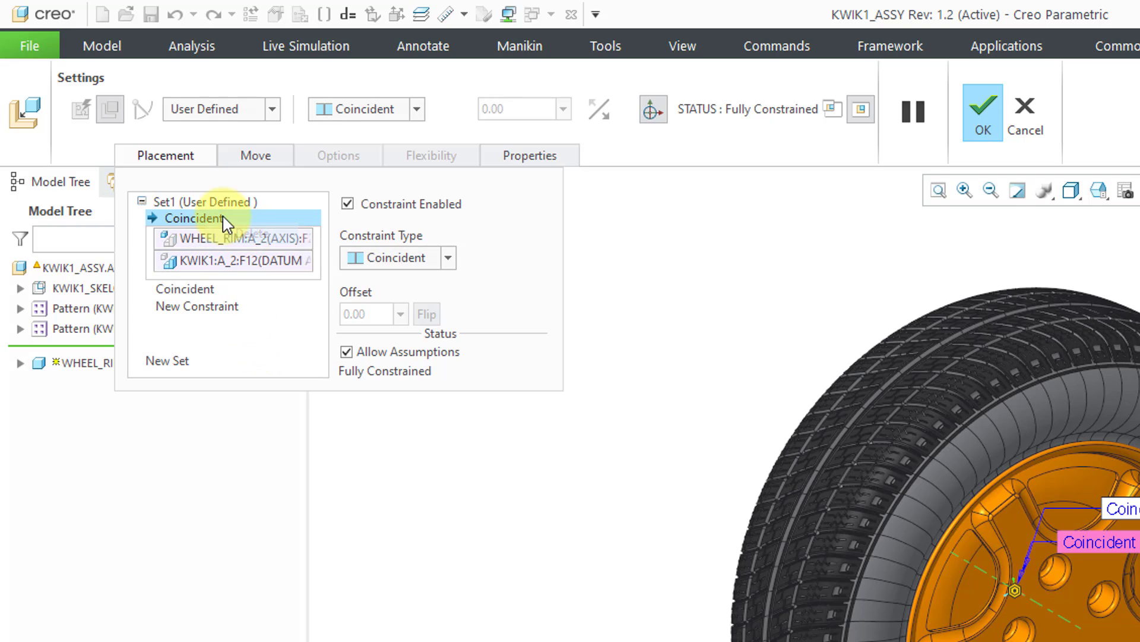
right_click(205, 218)
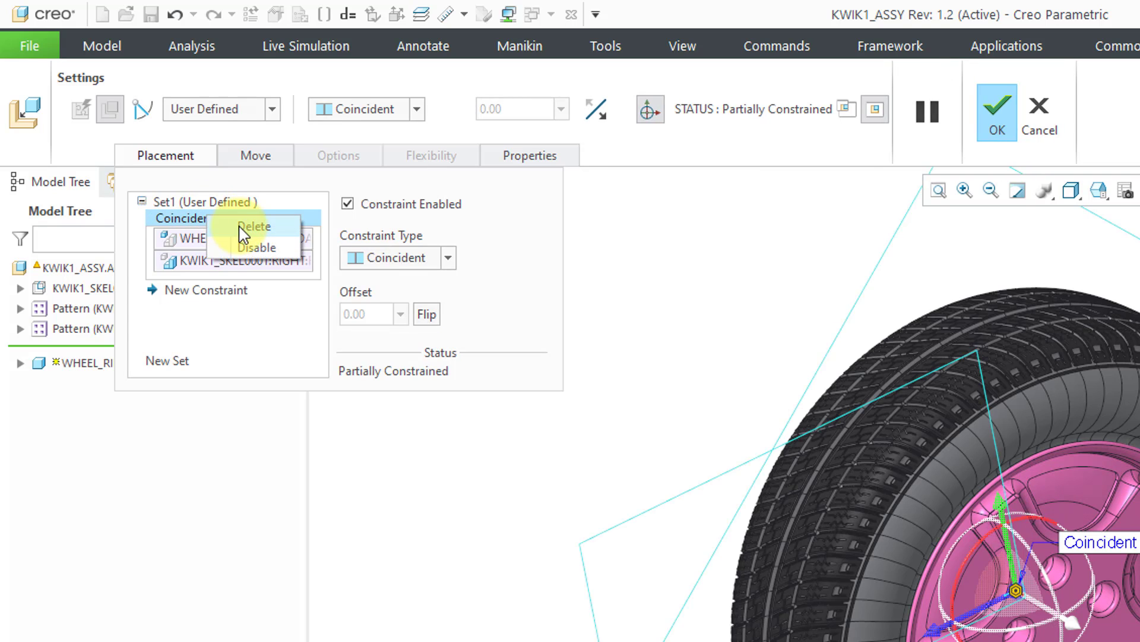
left_click(245, 231)
- Place WHEEL_RIM.PRT with a Default constraint, accept the placement and regenerate the assembly
left_click(396, 257)
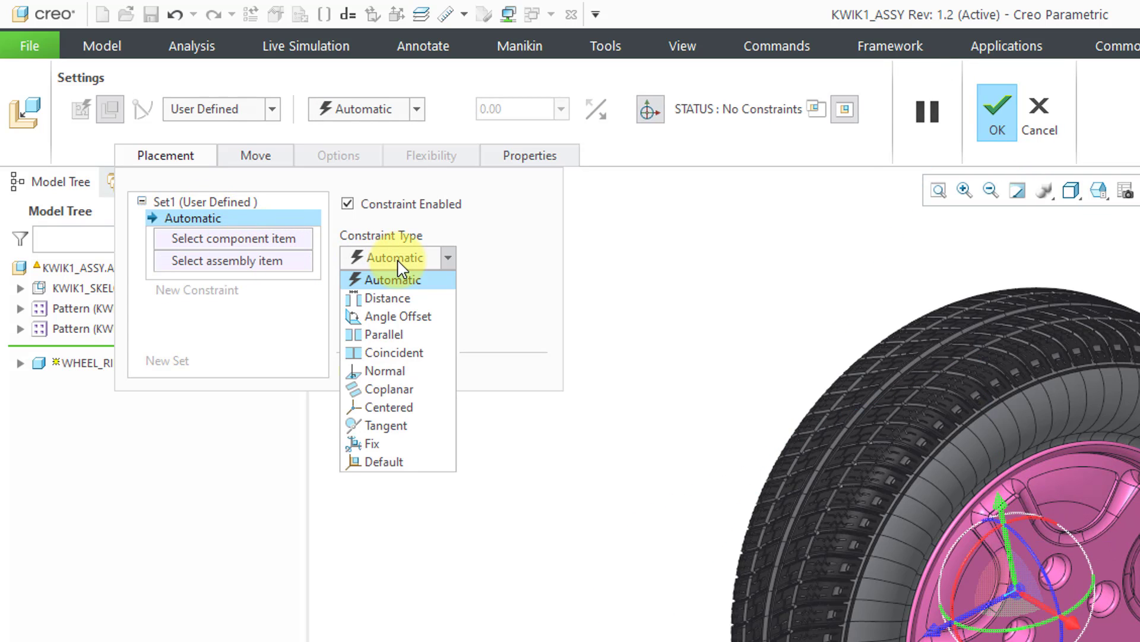
left_click(392, 461)
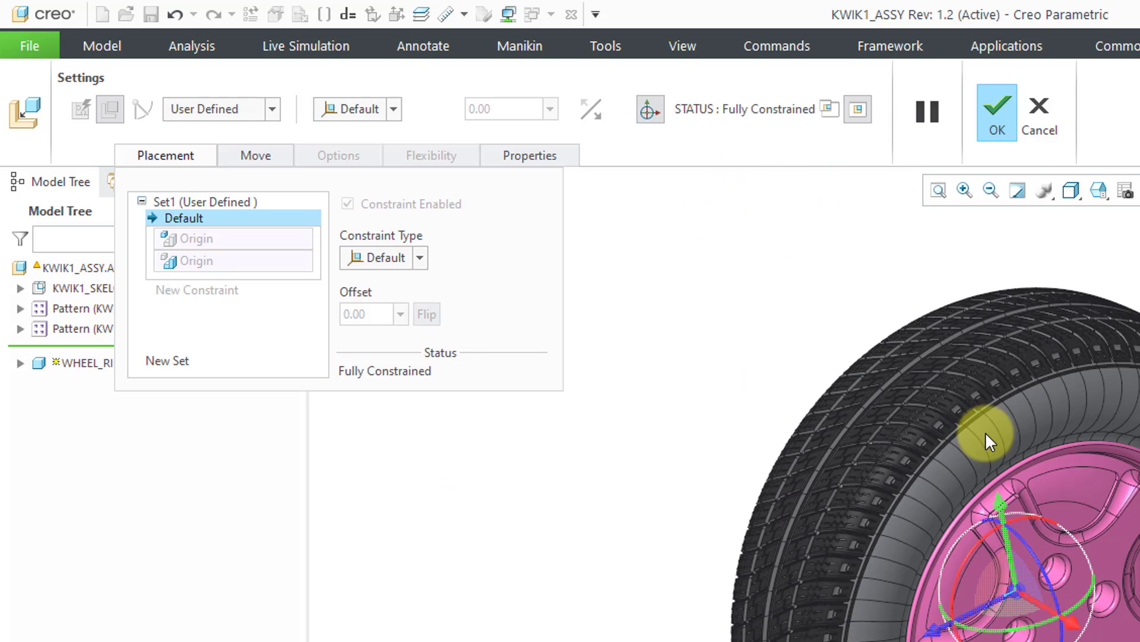
left_click(981, 143)
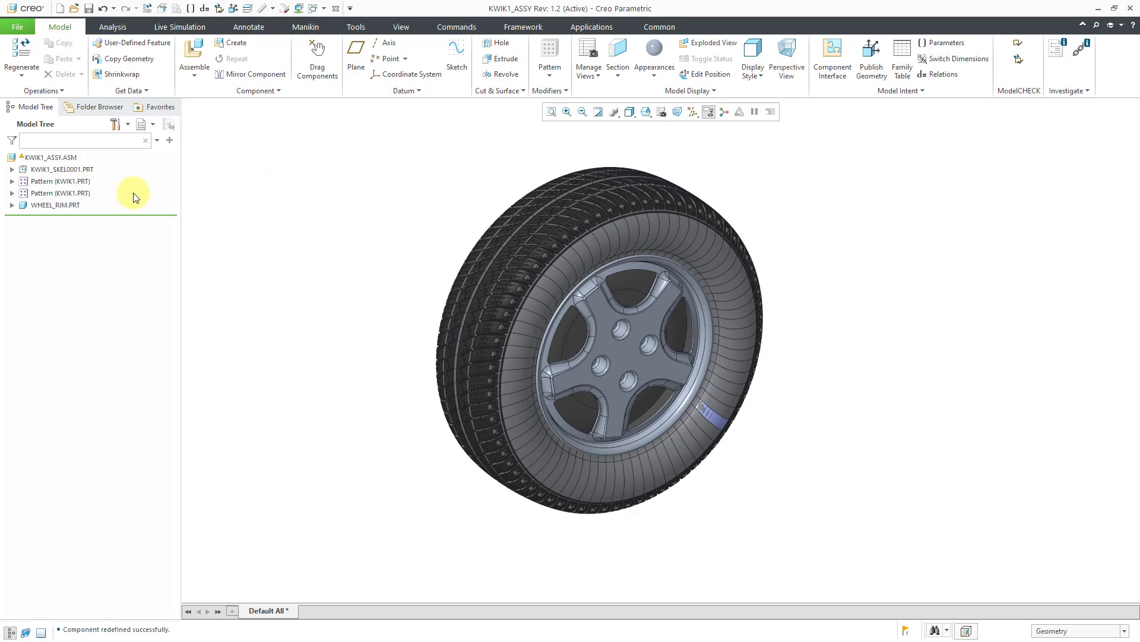
left_click(19, 52)
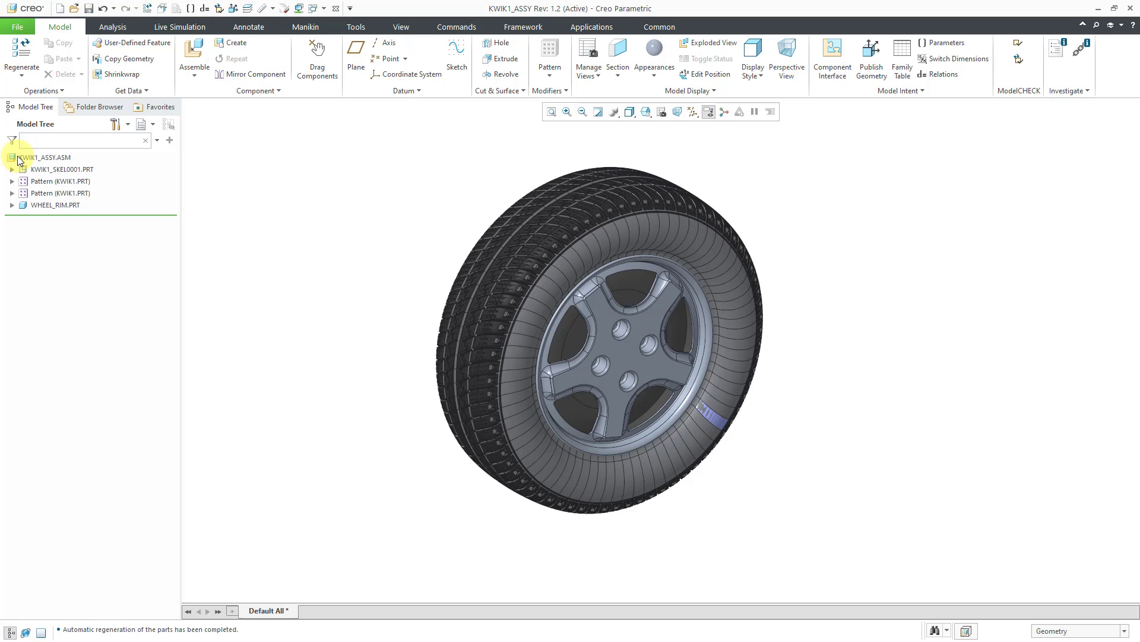
- Check KWIK1_ASSY.ASM for circular paths in the Reference Viewer and close the viewer
right_click(51, 159)
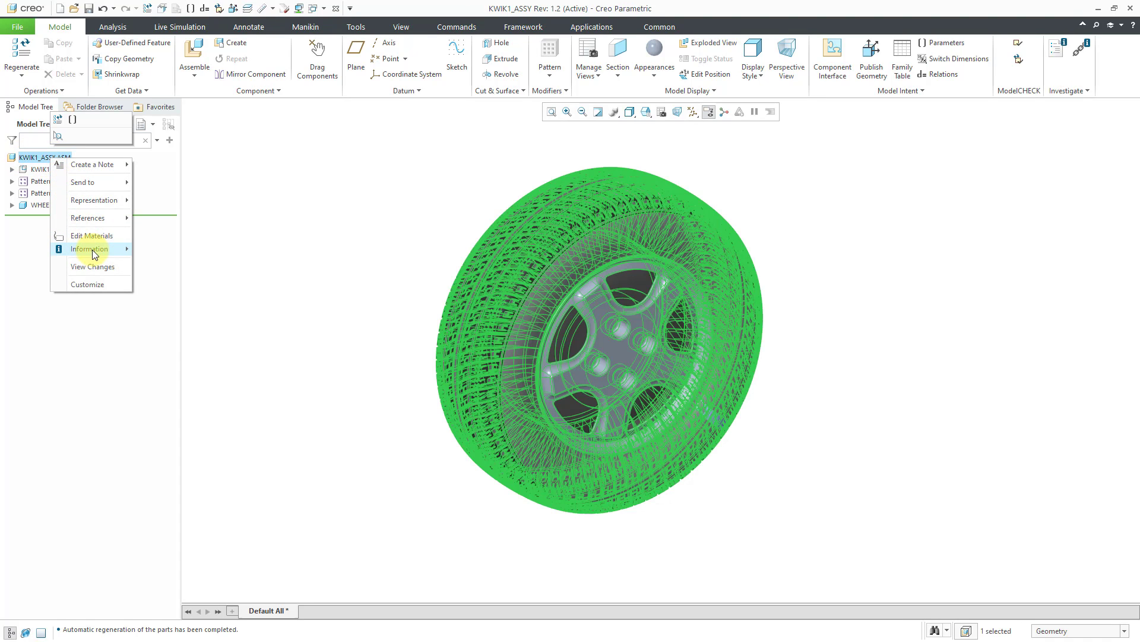
mouse_move(91, 249)
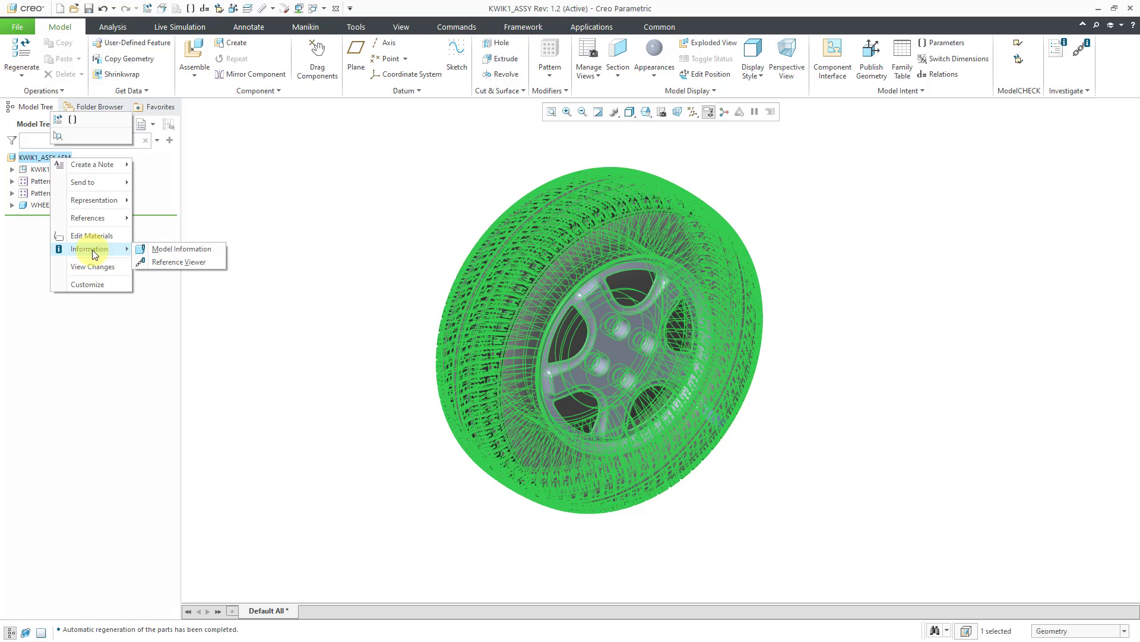
left_click(195, 265)
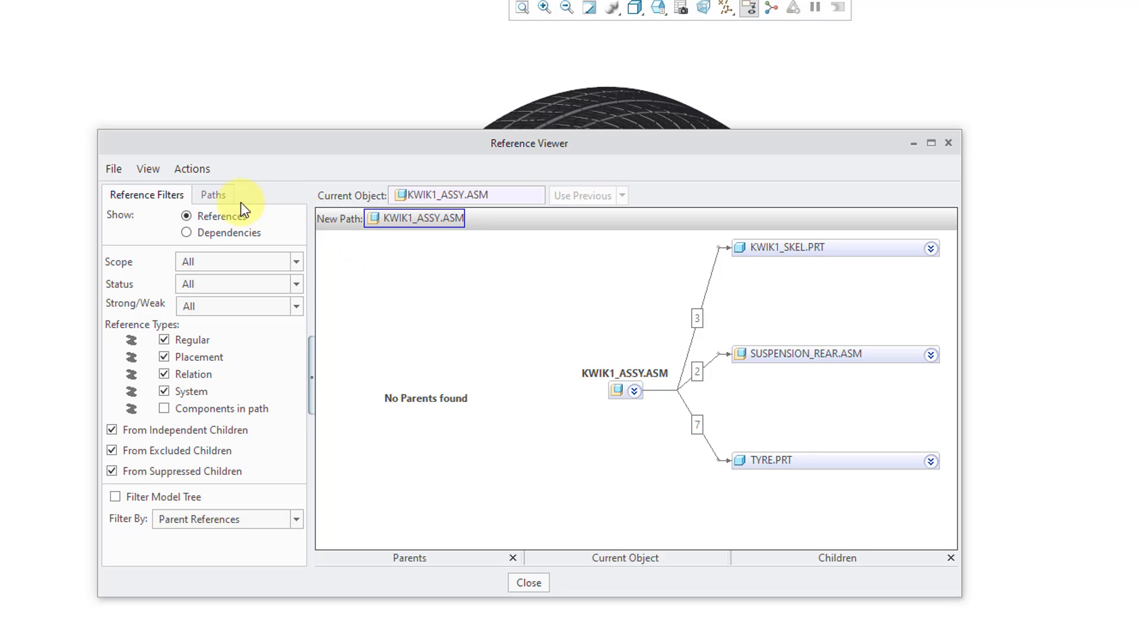
left_click(212, 194)
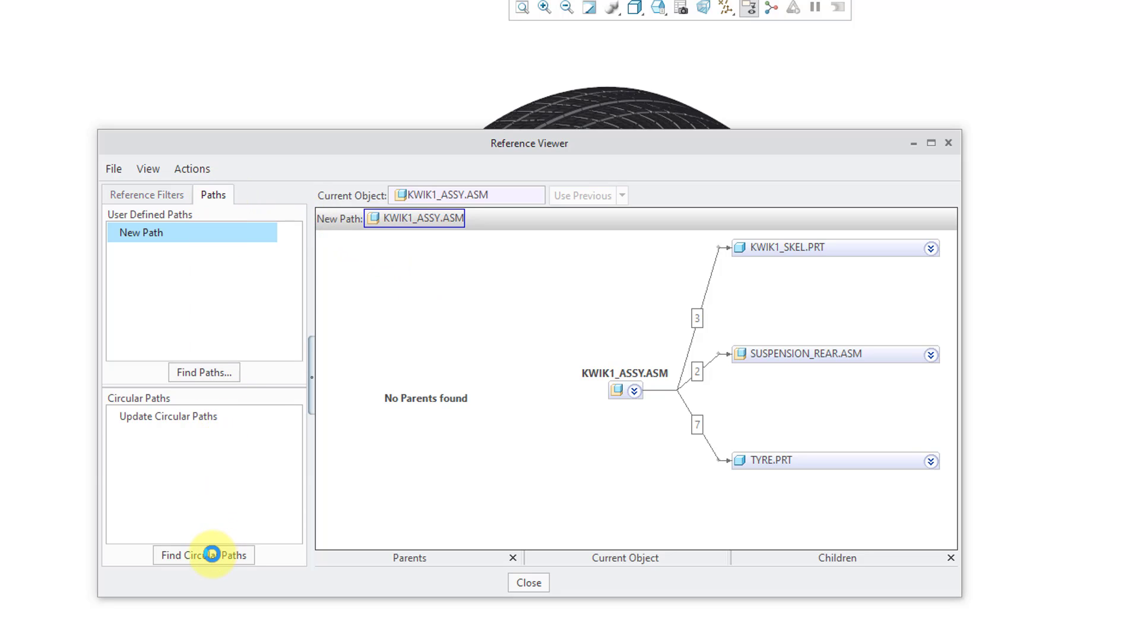
left_click(211, 554)
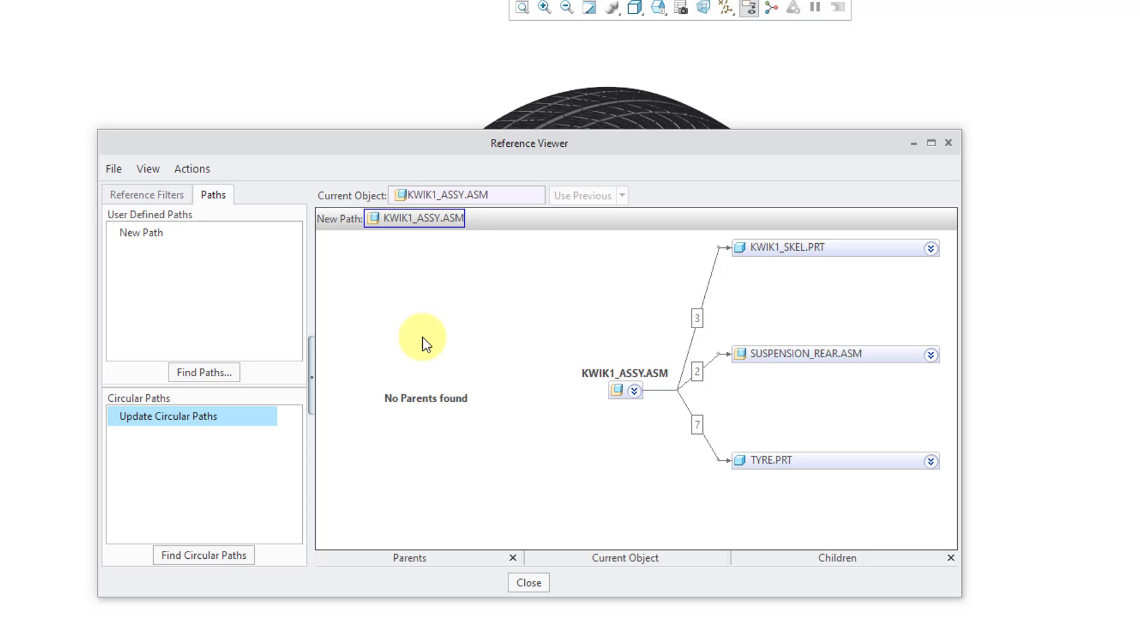
left_click(529, 582)
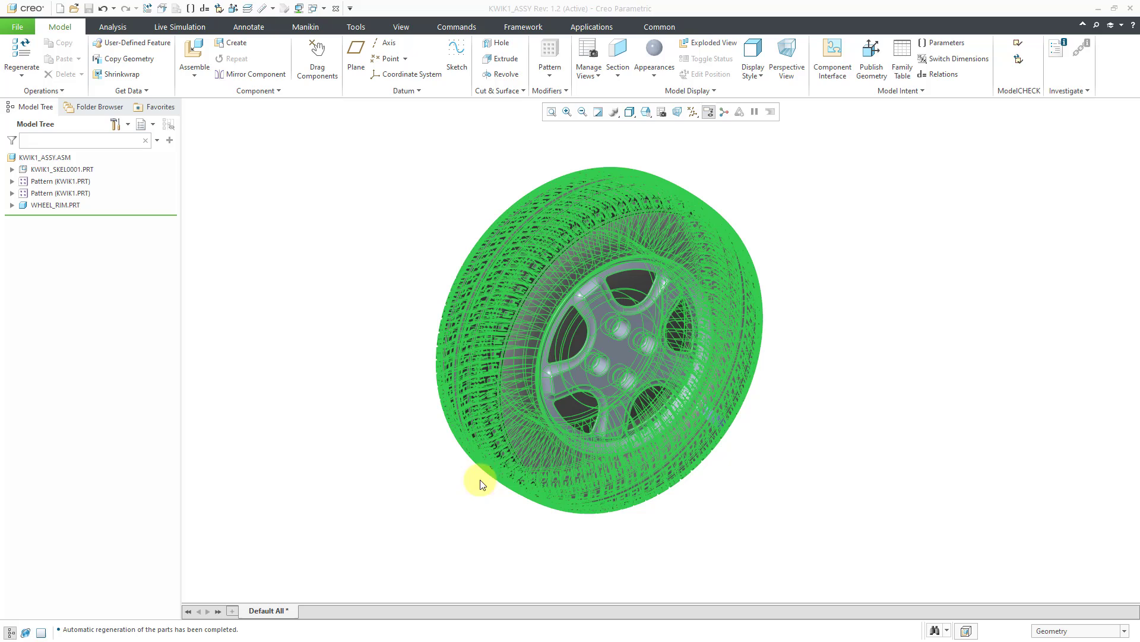
left_click(379, 402)
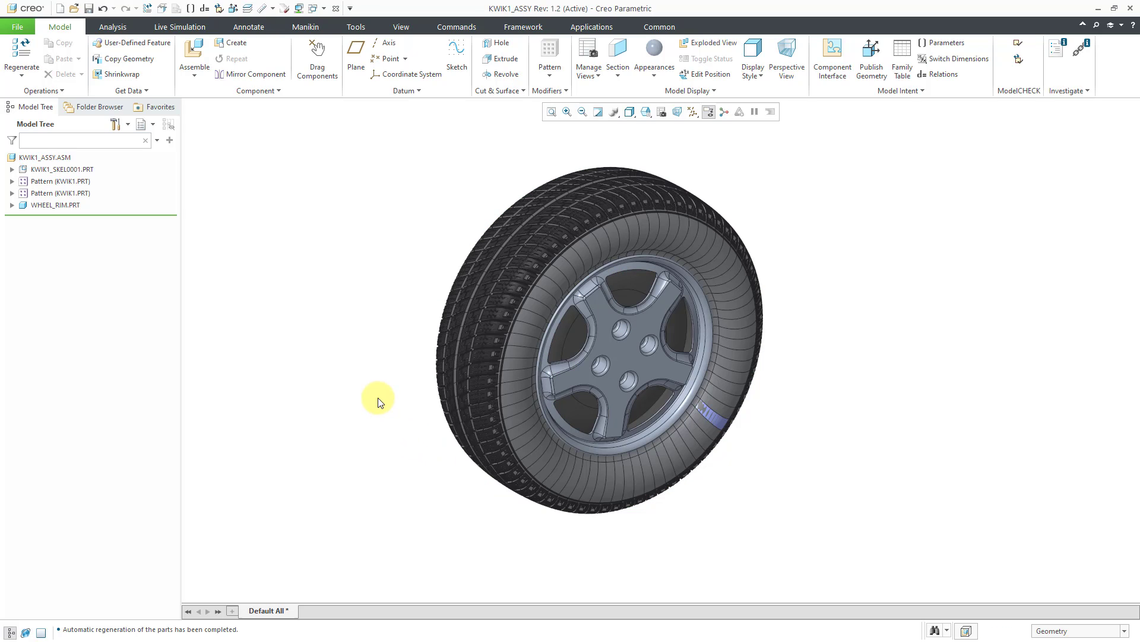
- Hide Surface id 1 of WHEEL_RIM.PRT and open the rim in its own window
left_click(12, 205)
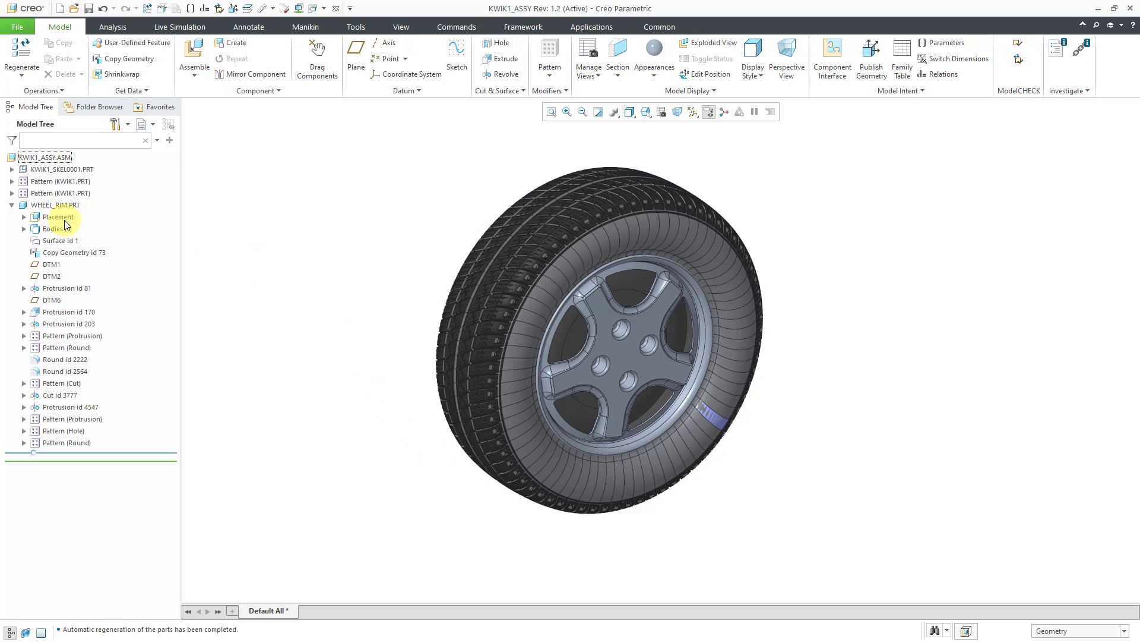
left_click(62, 241)
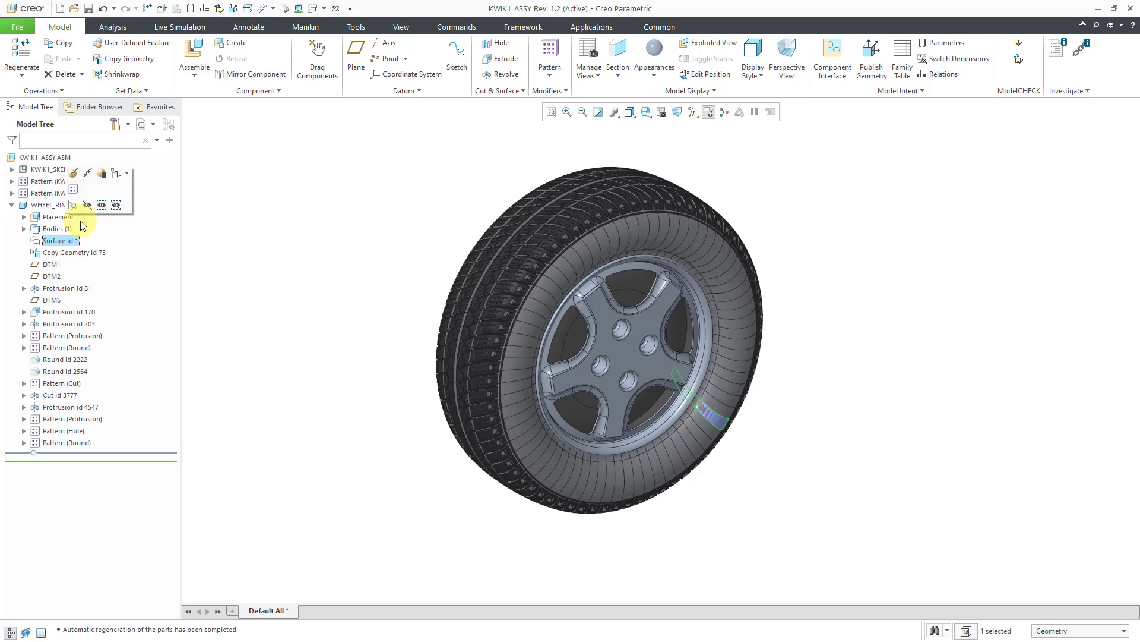
left_click(88, 205)
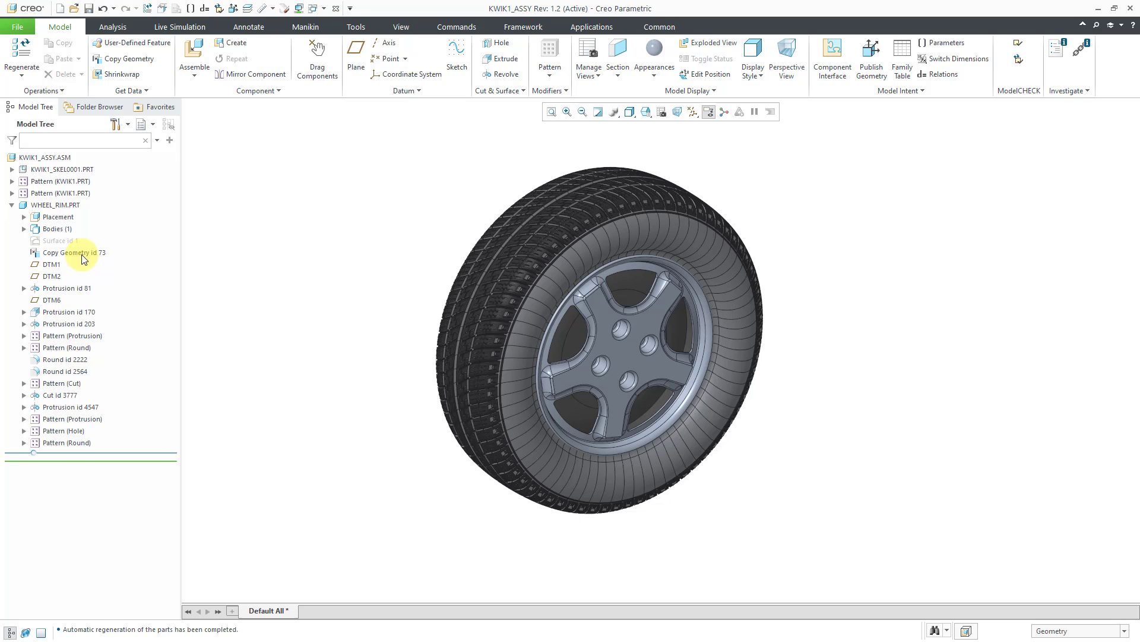
left_click(66, 206)
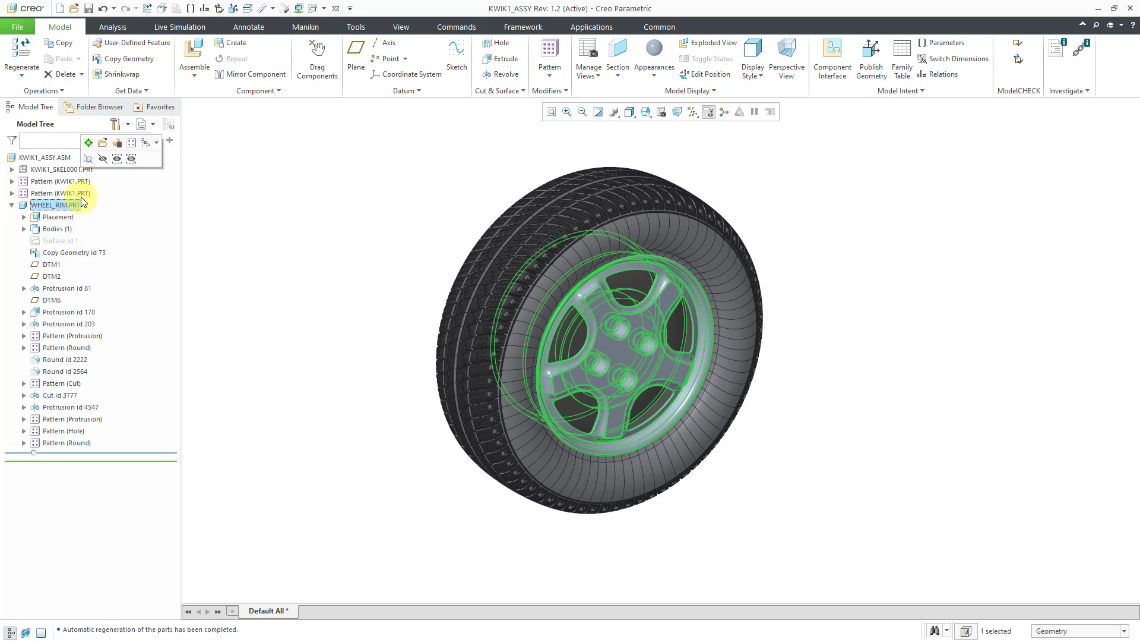
left_click(104, 145)
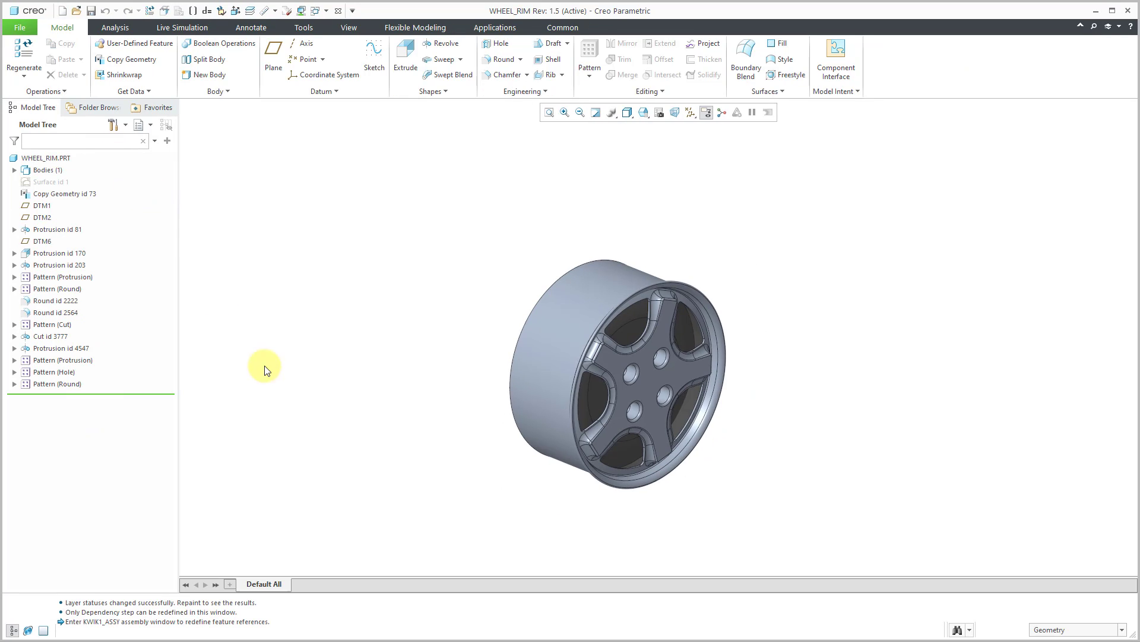
- Delete Copy Geometry id 73 together with all its dependent features, and undo the deletion
left_click(84, 197)
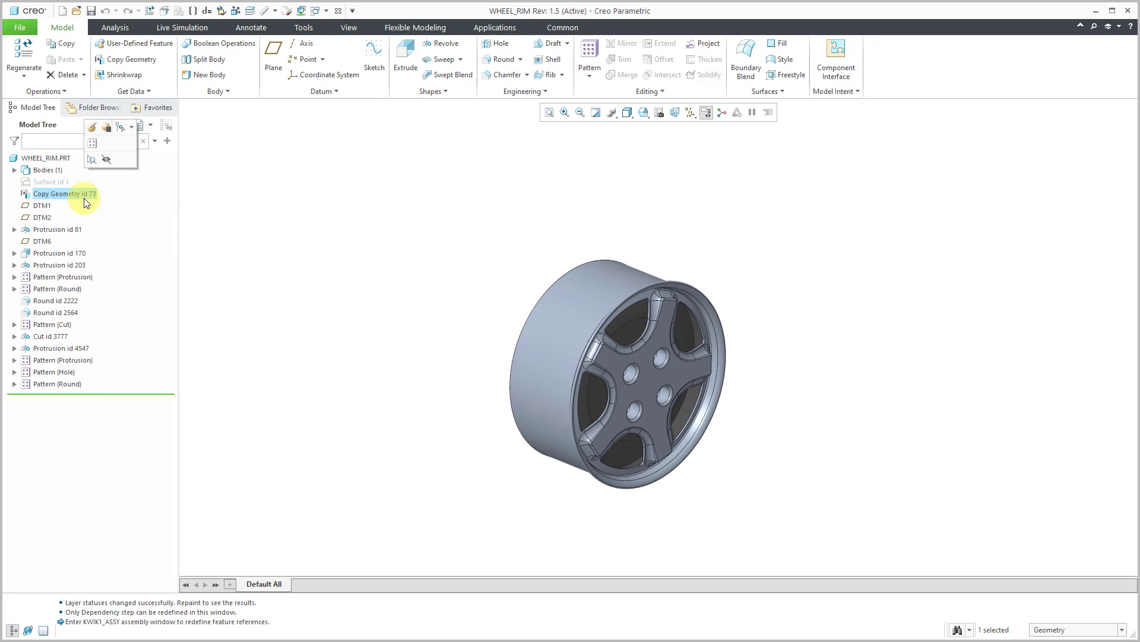
right_click(83, 193)
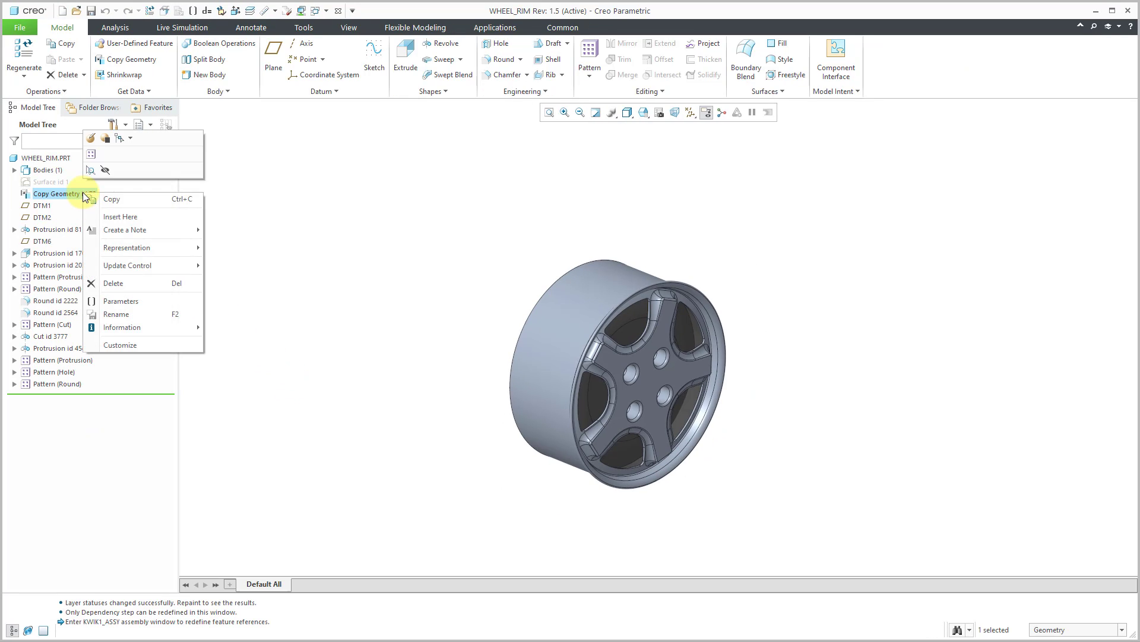
left_click(117, 282)
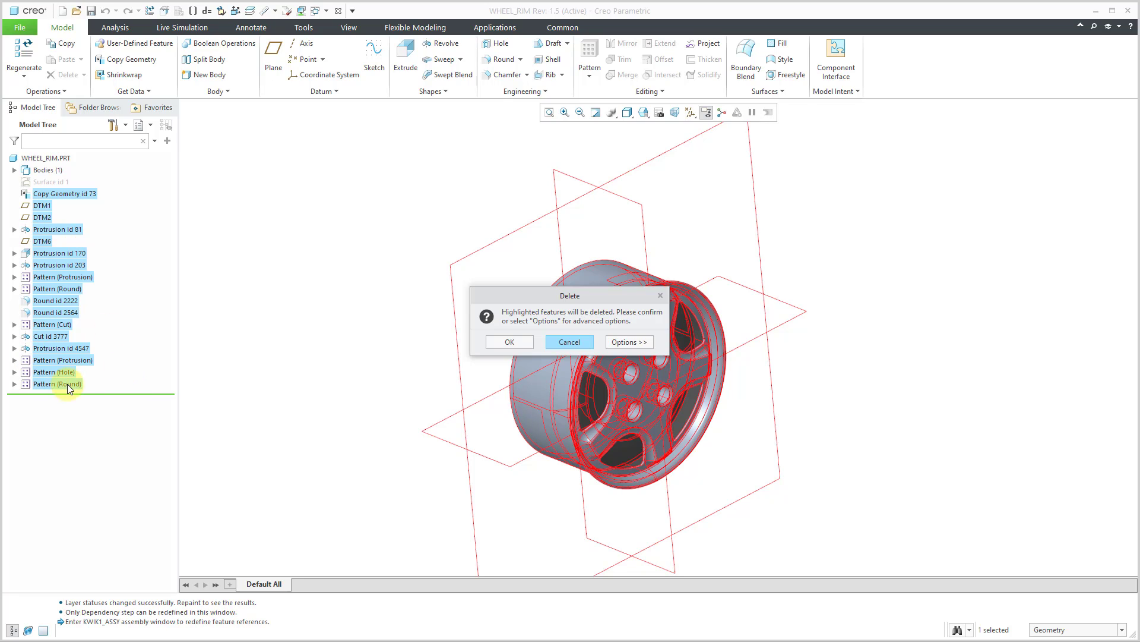
left_click(502, 342)
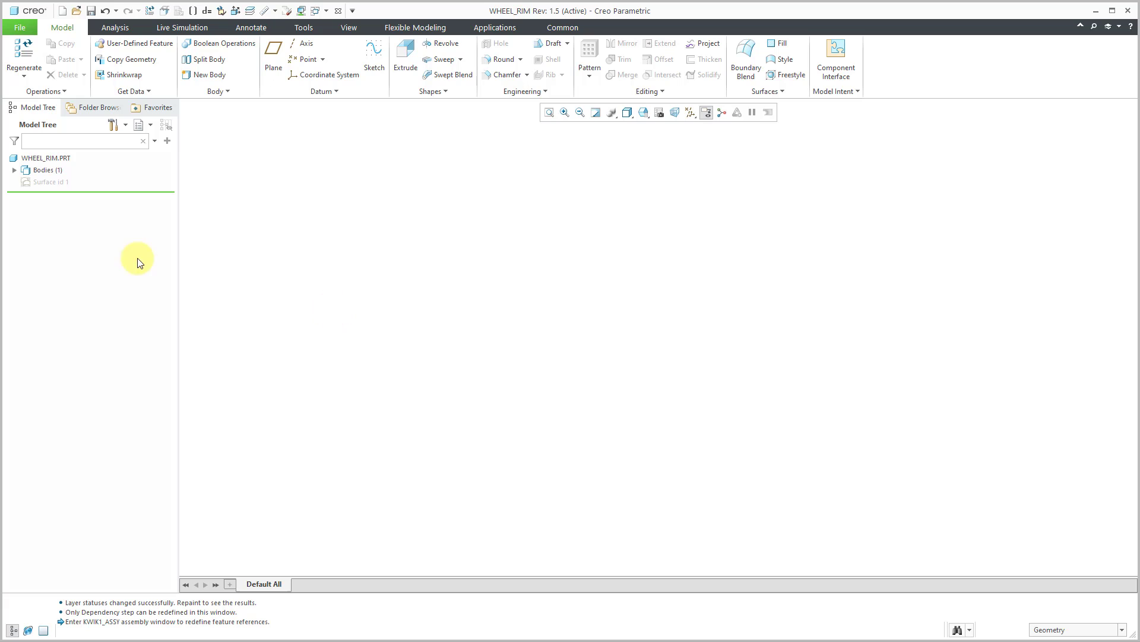
left_click(105, 13)
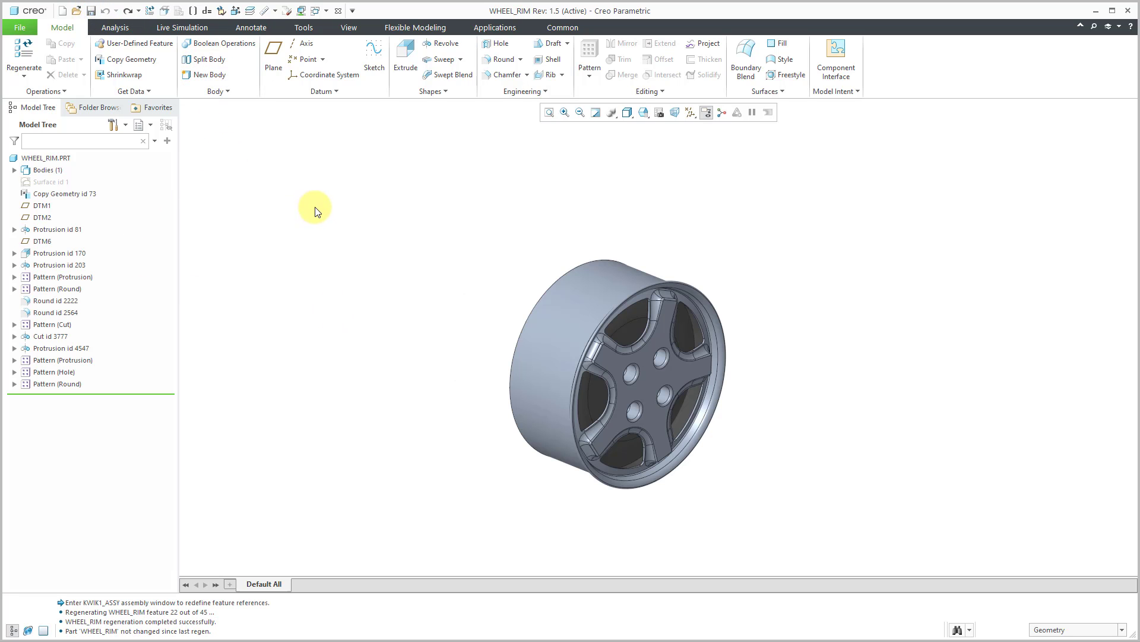
- Create a default coordinate system in WHEEL_RIM.PRT and reorder it to directly before Copy Geometry id 73
scroll(646, 462, "down", 2)
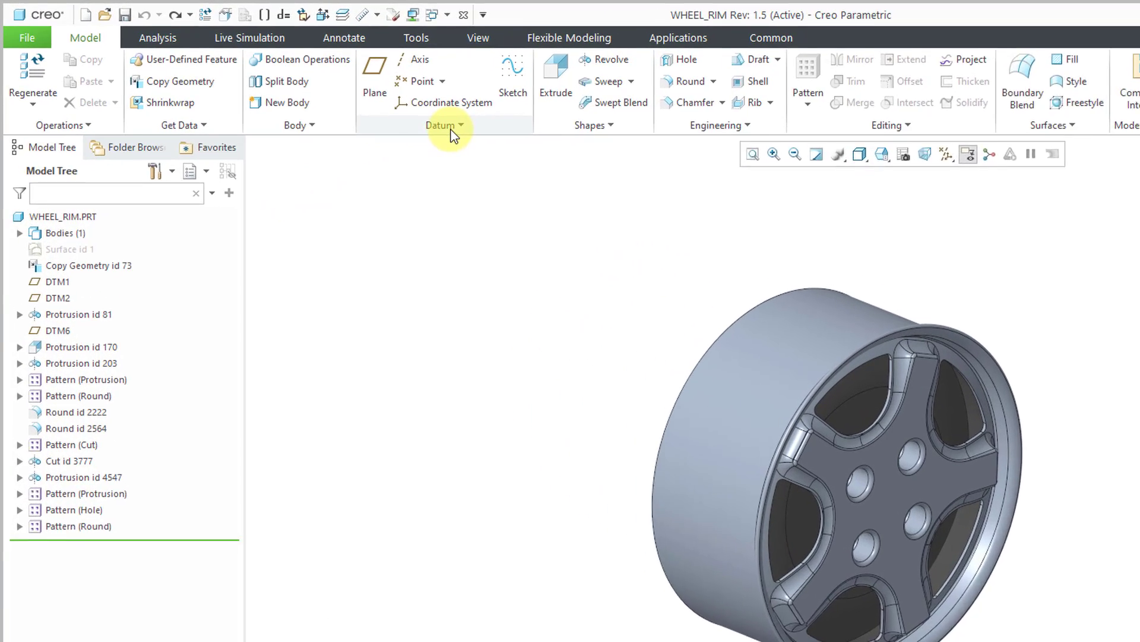
left_click(451, 129)
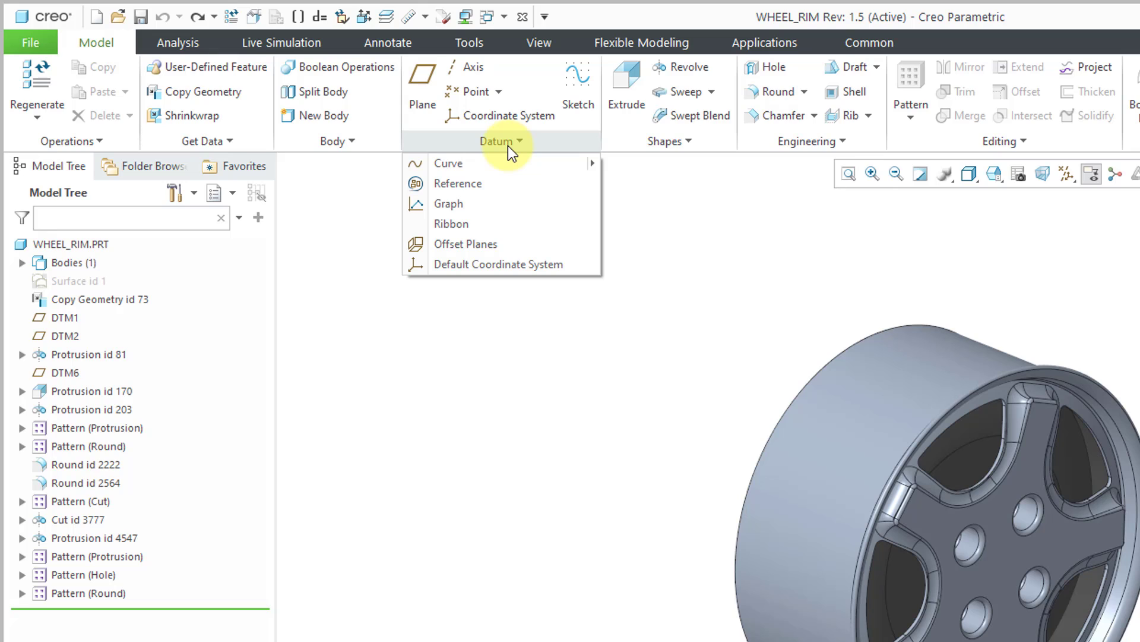
left_click(579, 269)
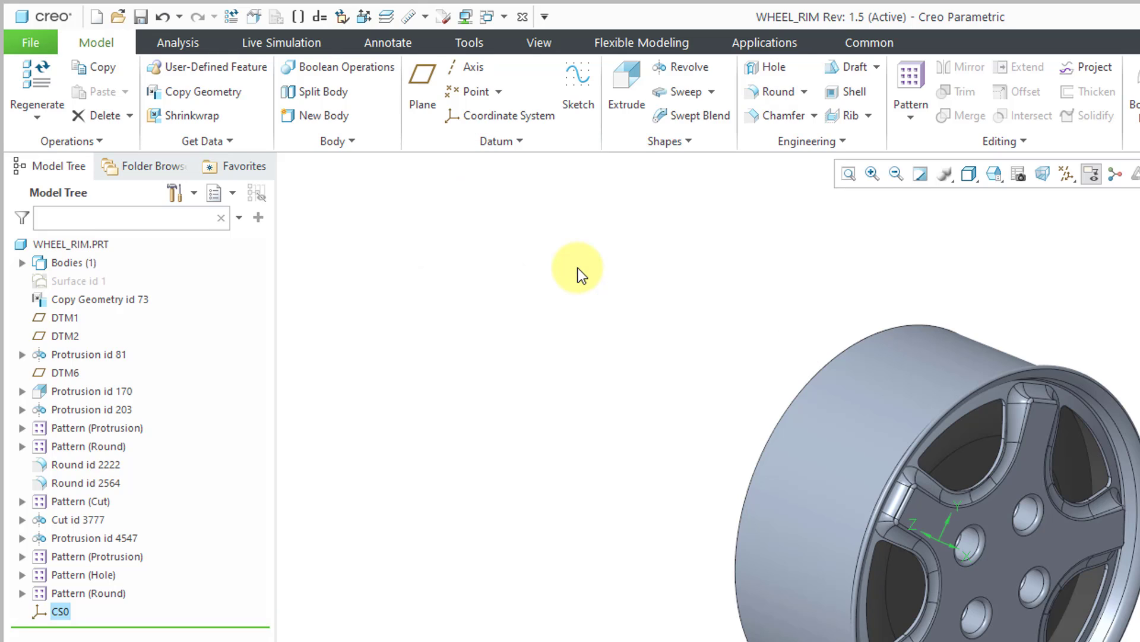
left_click(532, 359)
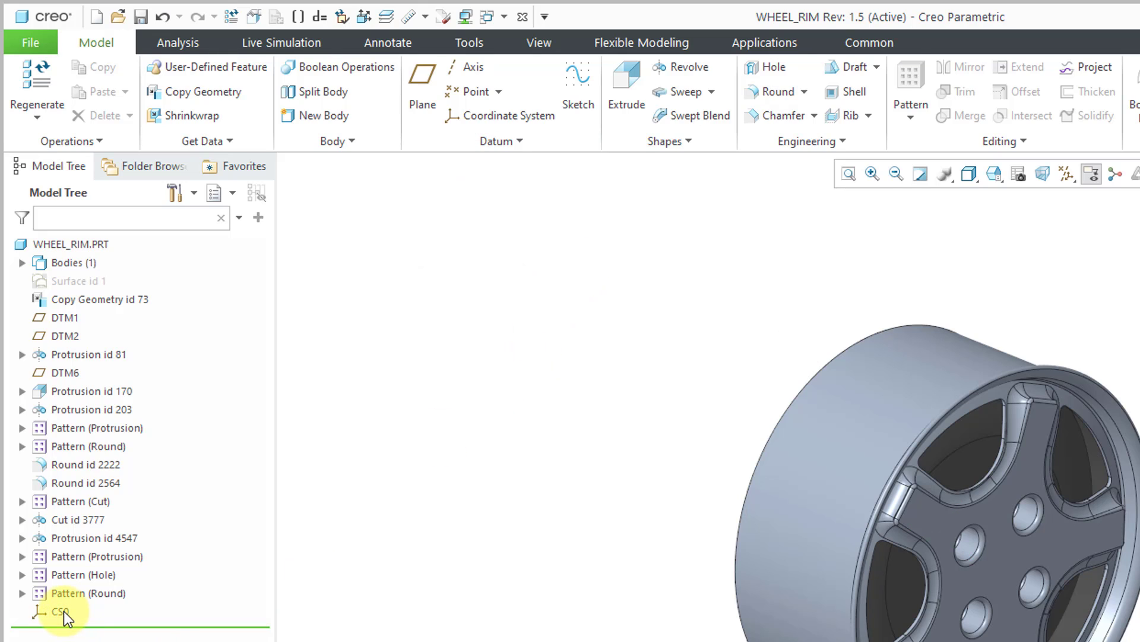
left_click_drag(63, 611, 89, 273)
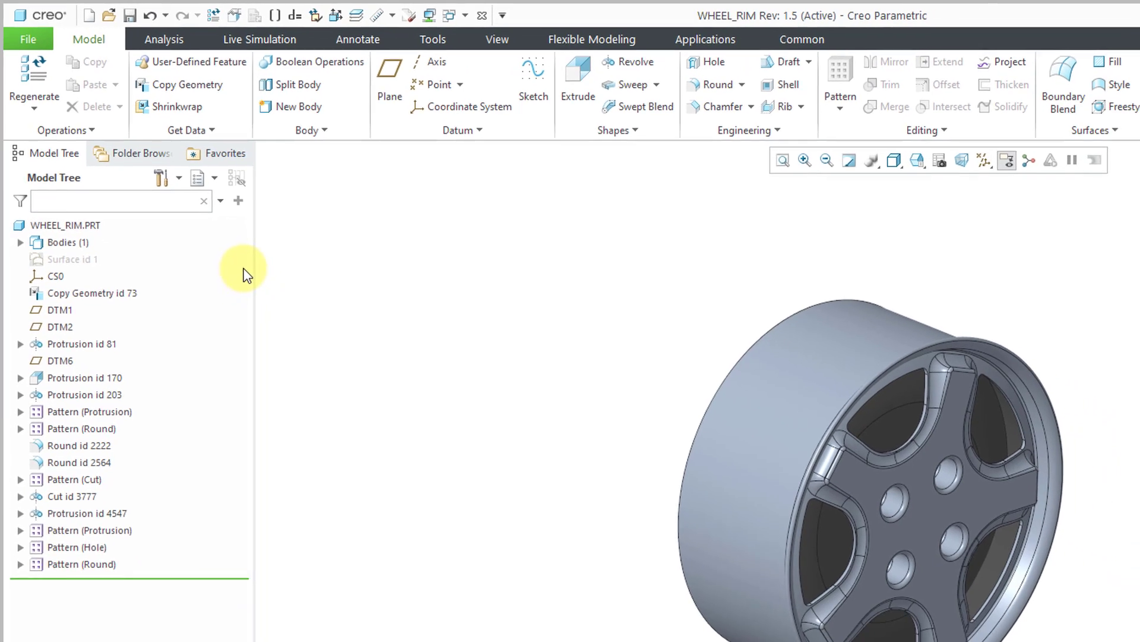
- Display the datum axes and datum planes in WHEEL_RIM.PRT
left_click(934, 152)
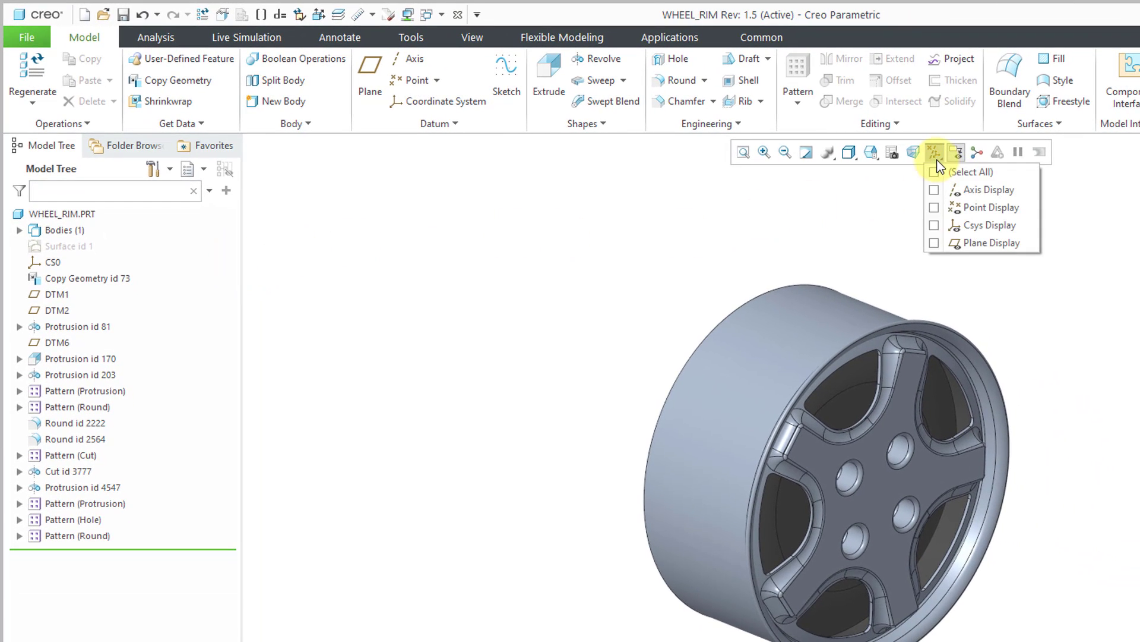
left_click(966, 190)
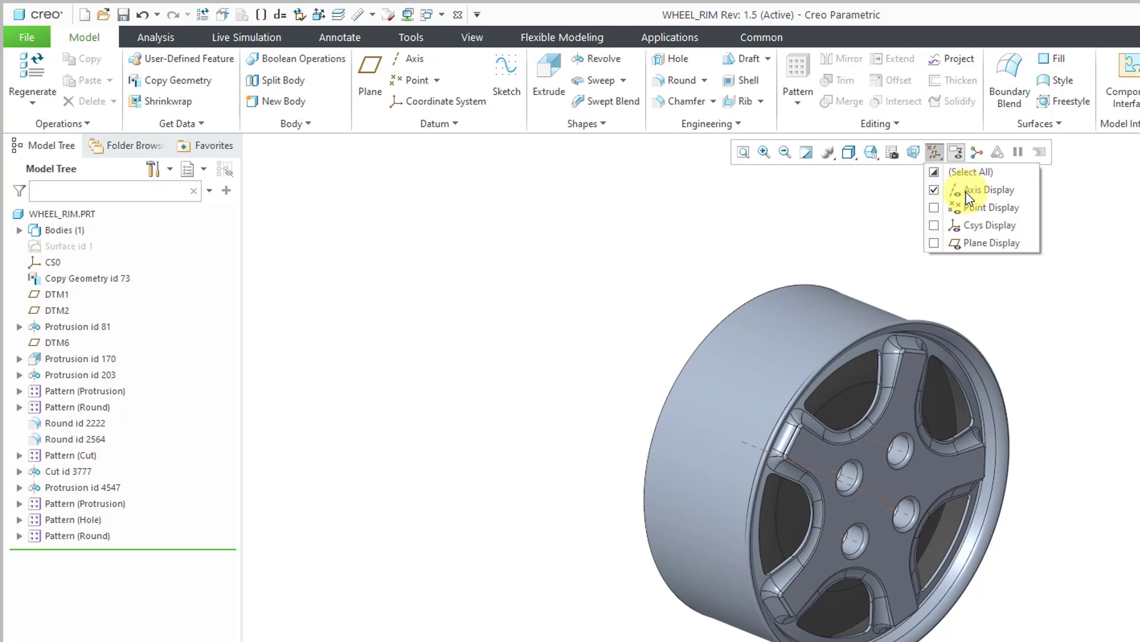
left_click(982, 242)
left_click(447, 380)
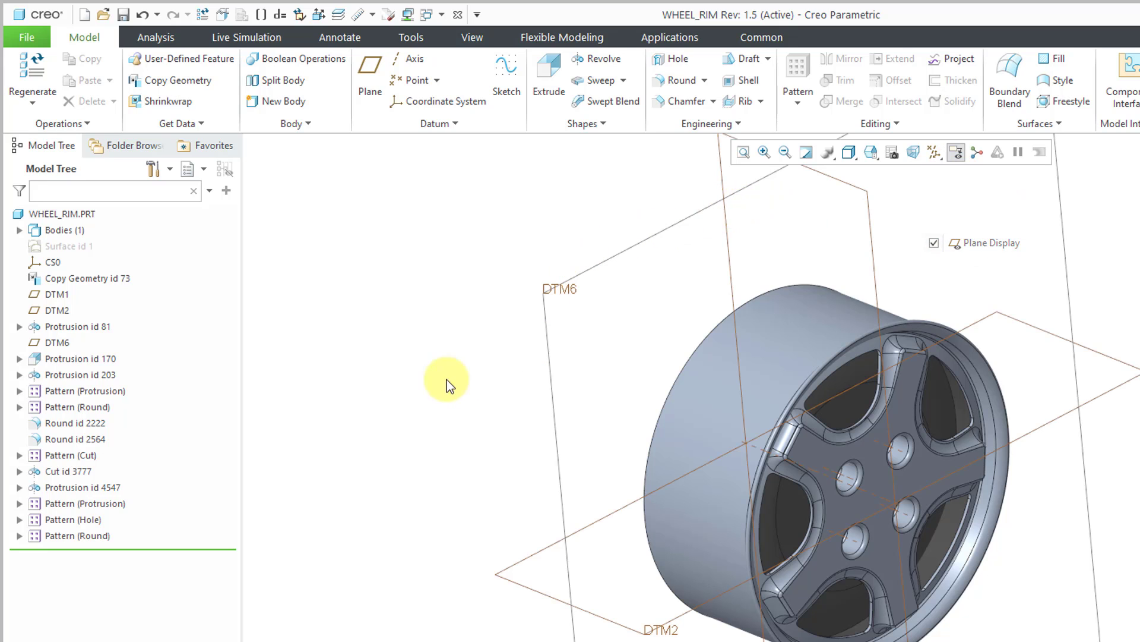
scroll(807, 440, "up", 2)
mouse_move(768, 401)
middle_mouse_down()
mouse_move(751, 359)
mouse_move(774, 374)
mouse_move(704, 374)
mouse_move(792, 375)
mouse_move(814, 354)
mouse_move(773, 381)
middle_mouse_up()
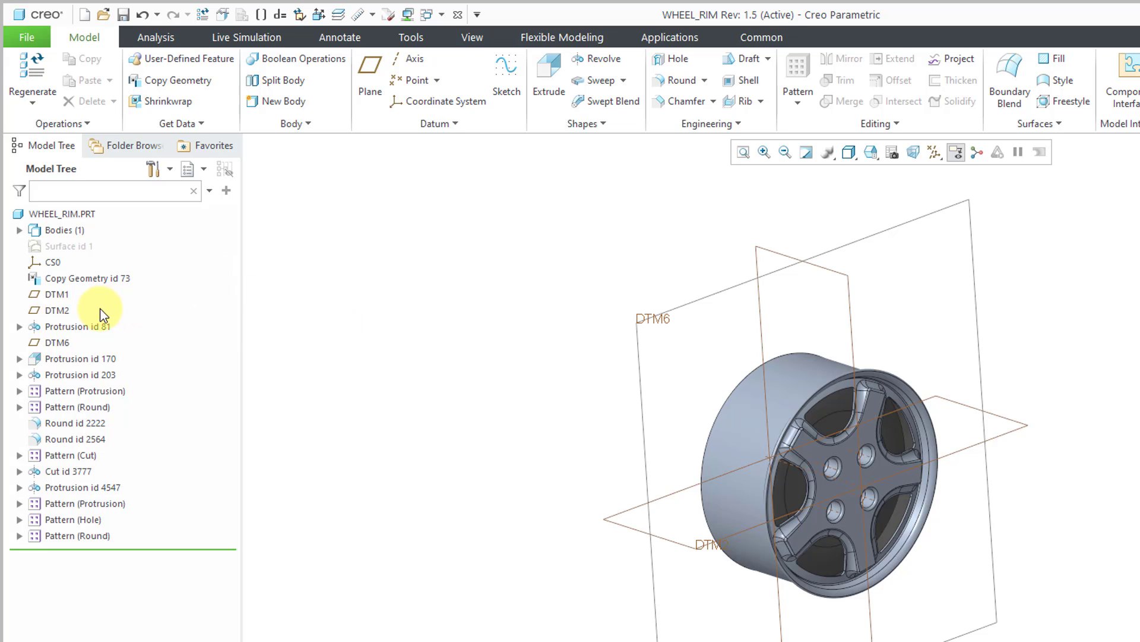
- Examine the parents and children of datum plane DTM1 in the Reference Viewer
left_click(61, 294)
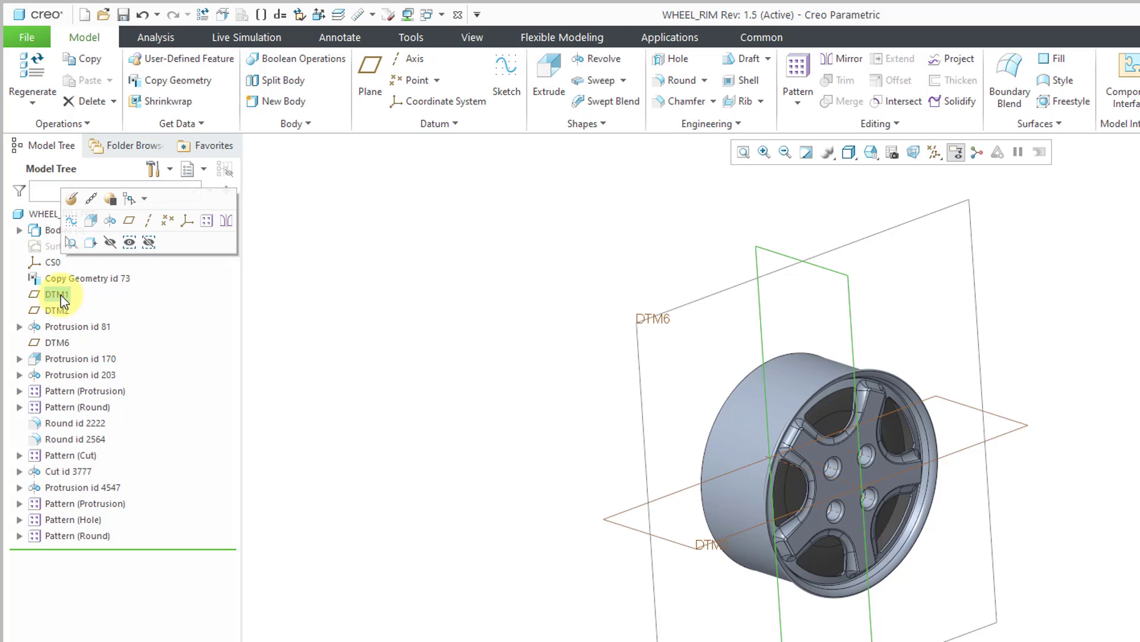
right_click(60, 295)
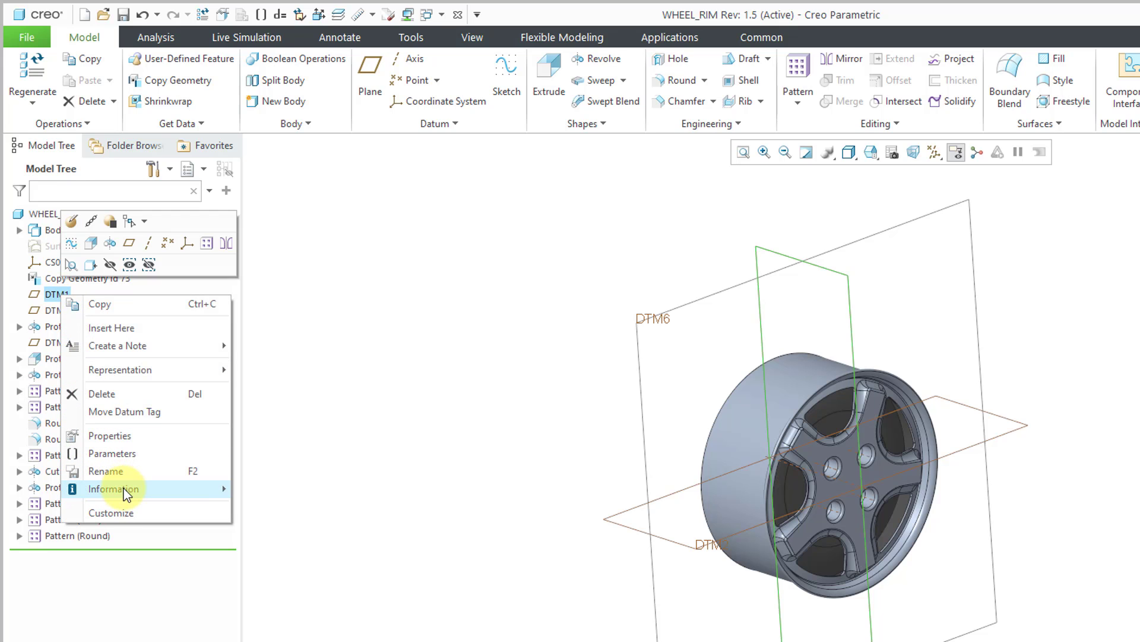
mouse_move(113, 488)
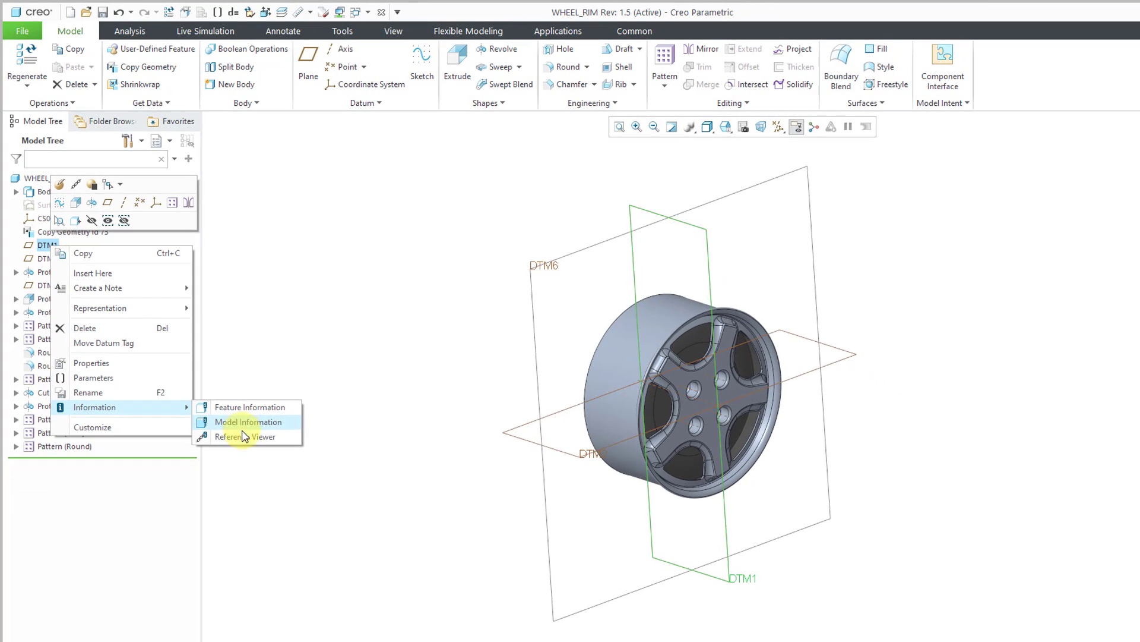
left_click(244, 436)
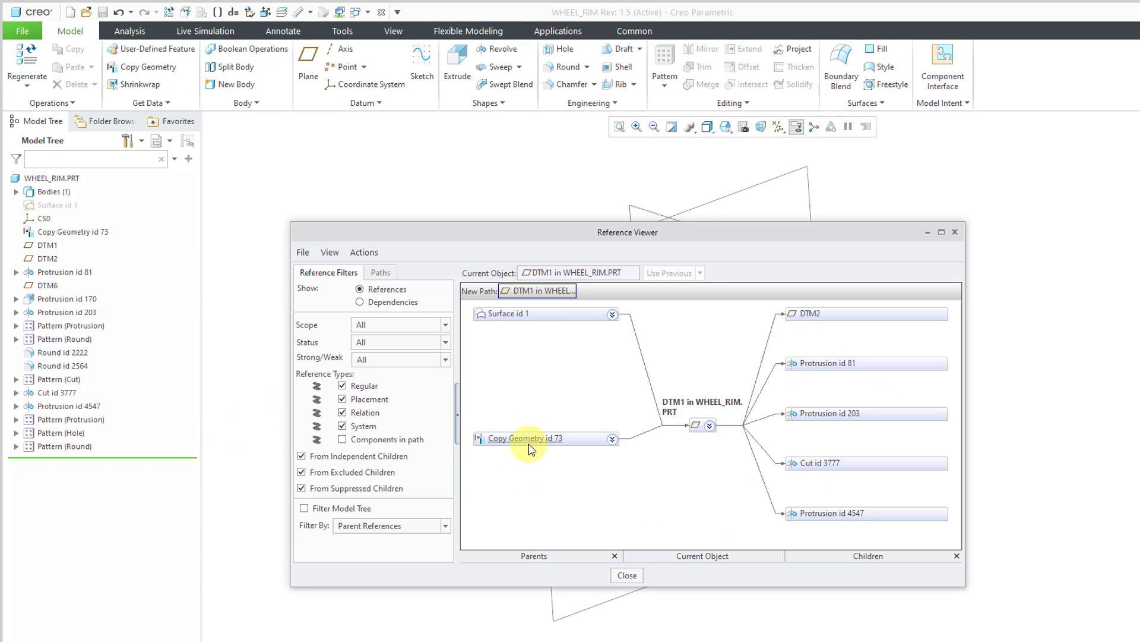
left_click(627, 575)
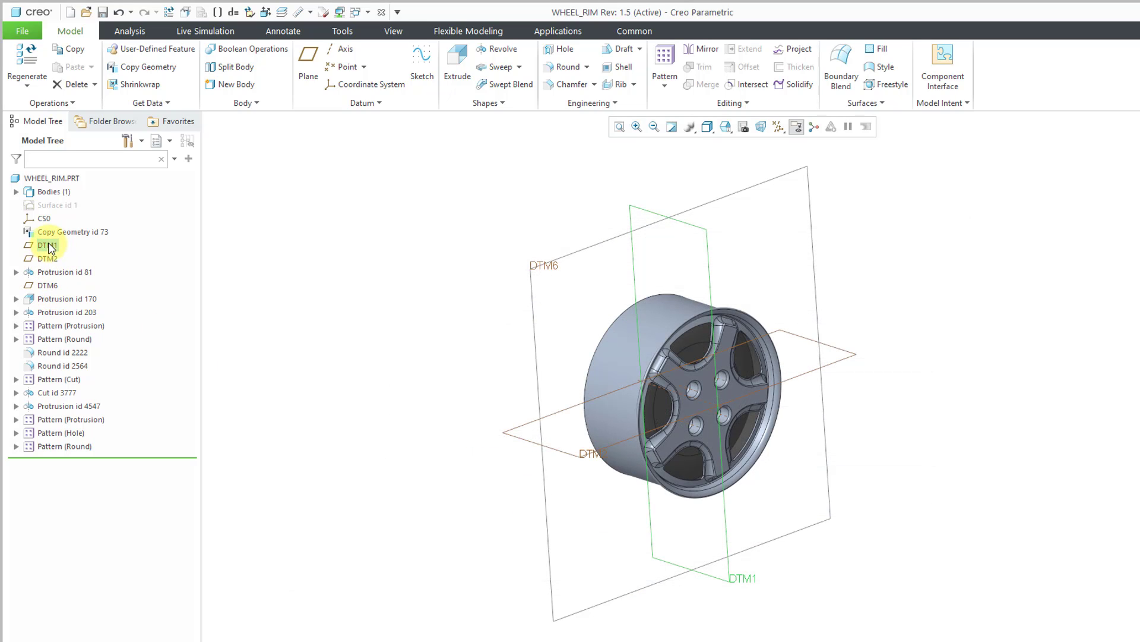
left_click_drag(52, 240, 52, 216)
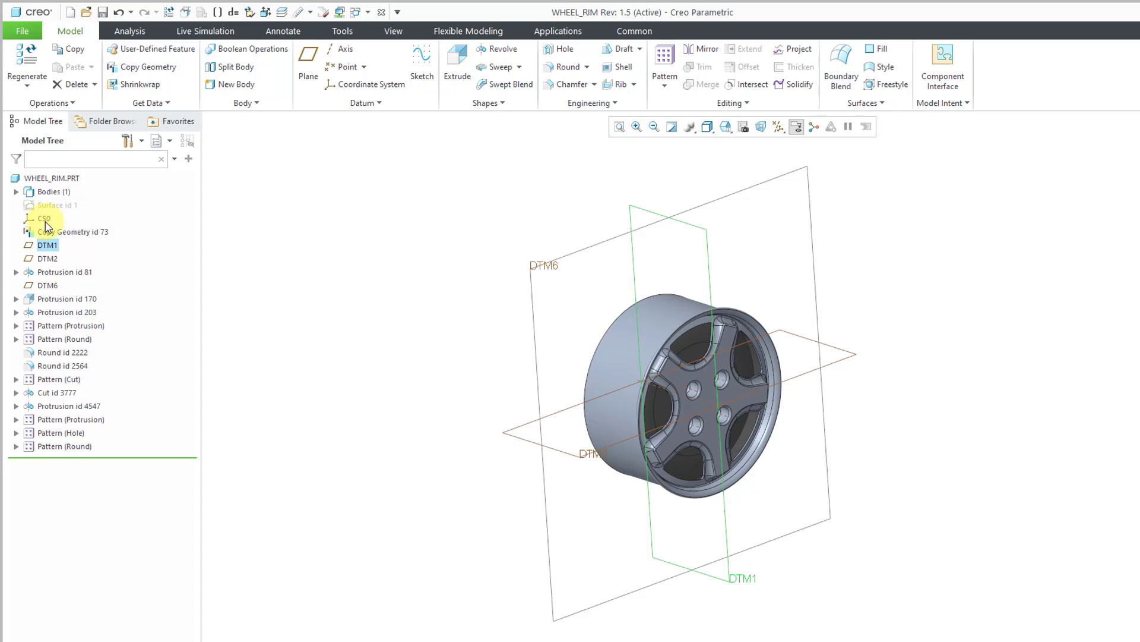
left_click(265, 255)
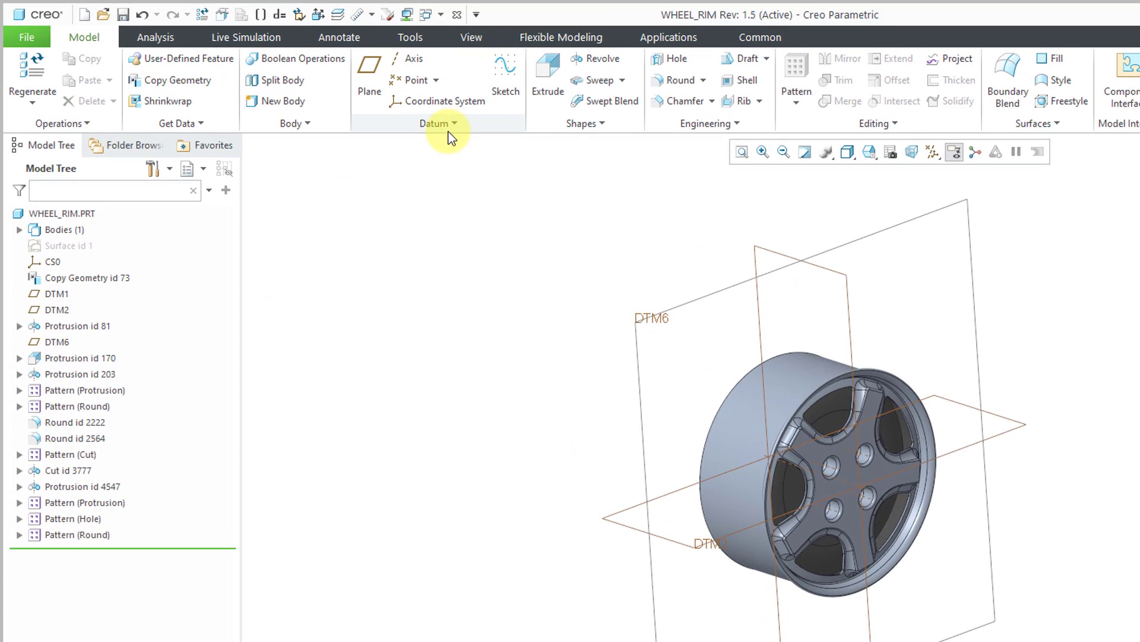
- Create a set of offset datum planes with offsets of 0 in the x, y and z directions
left_click(449, 131)
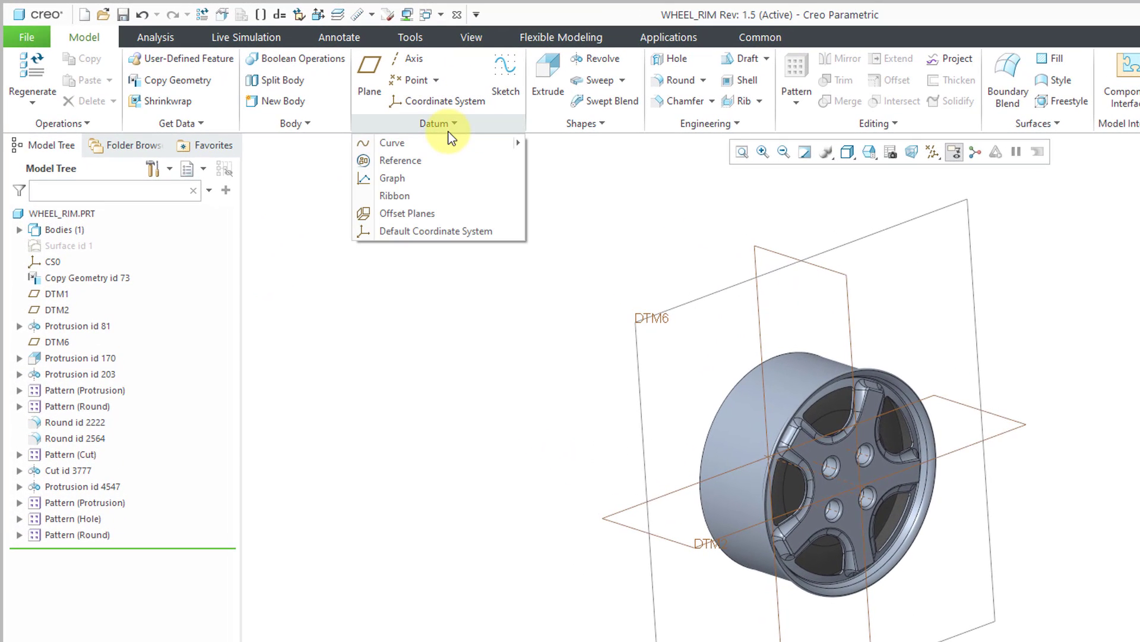
left_click(428, 217)
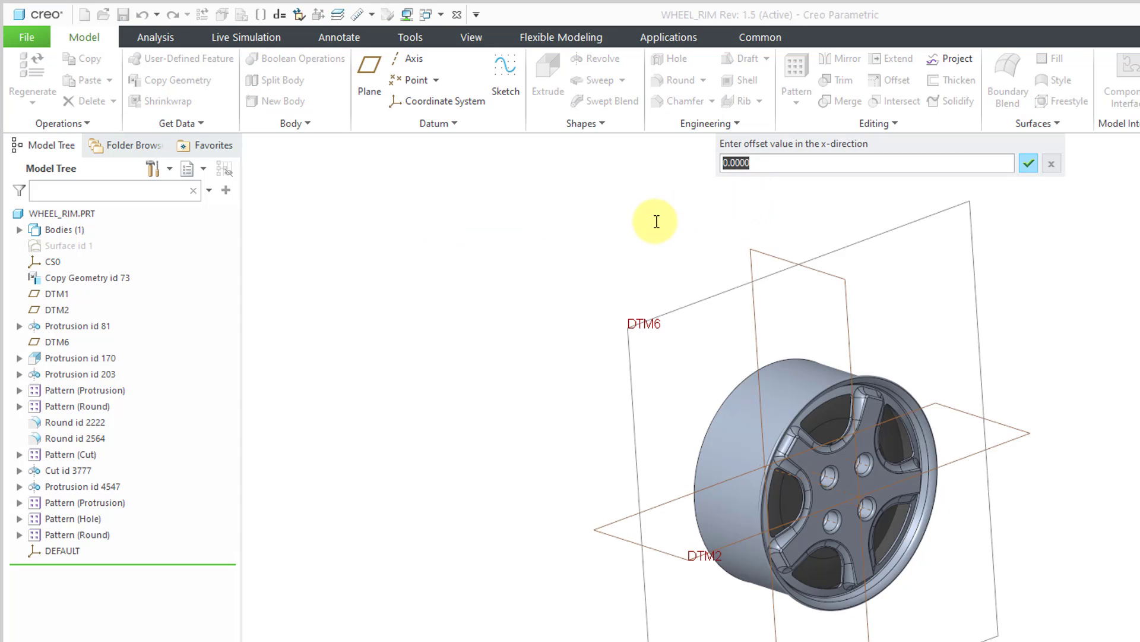
key("Return")
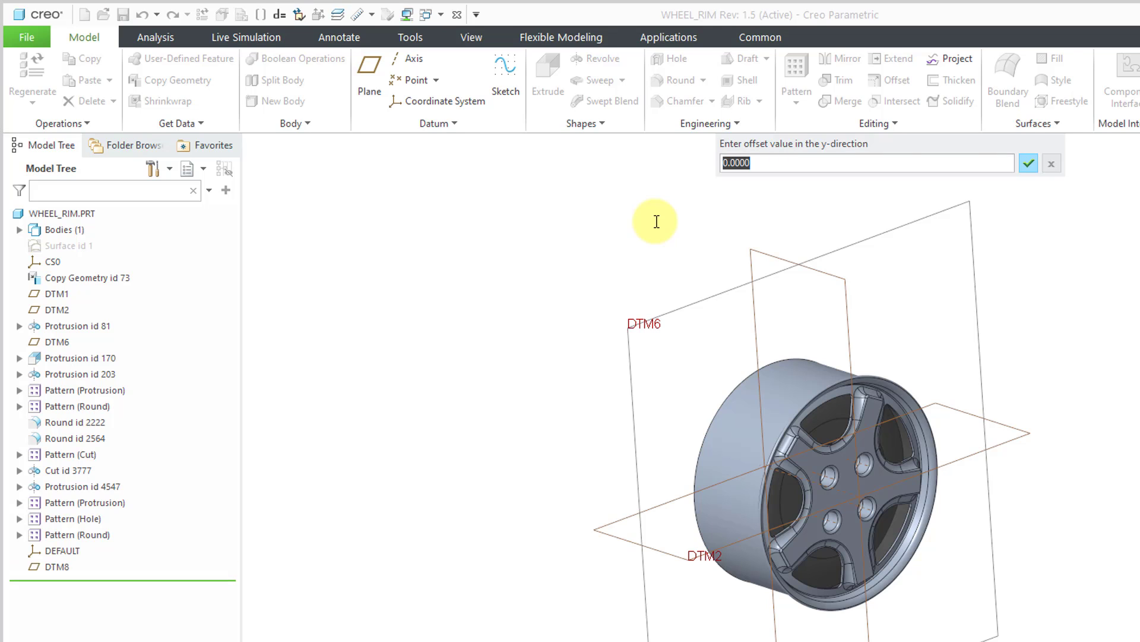
key("Return")
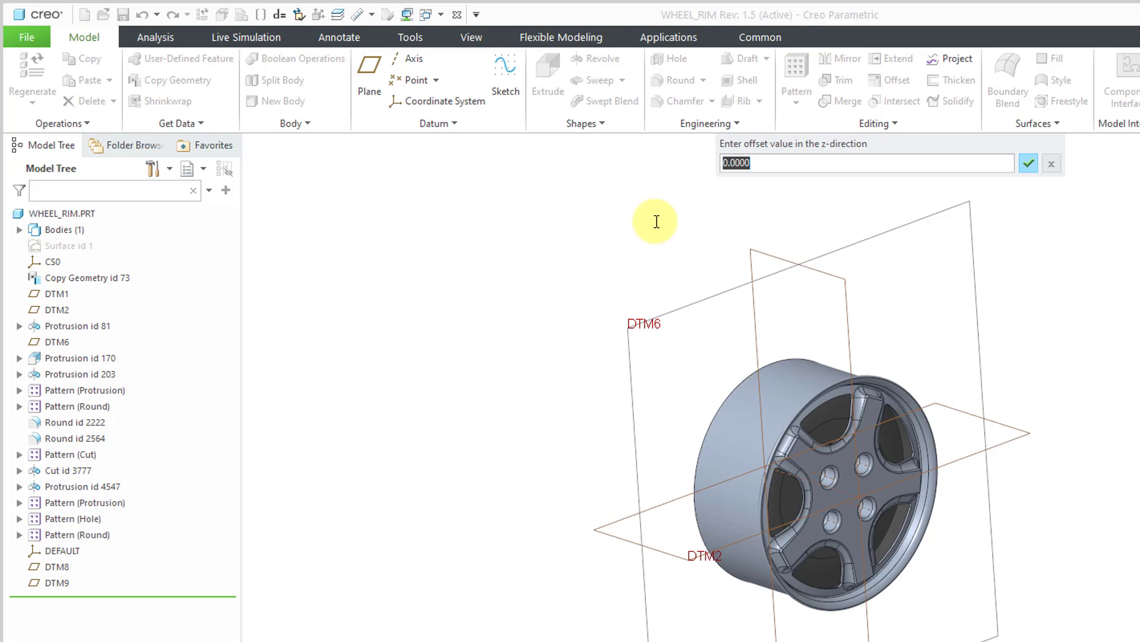
key("Return")
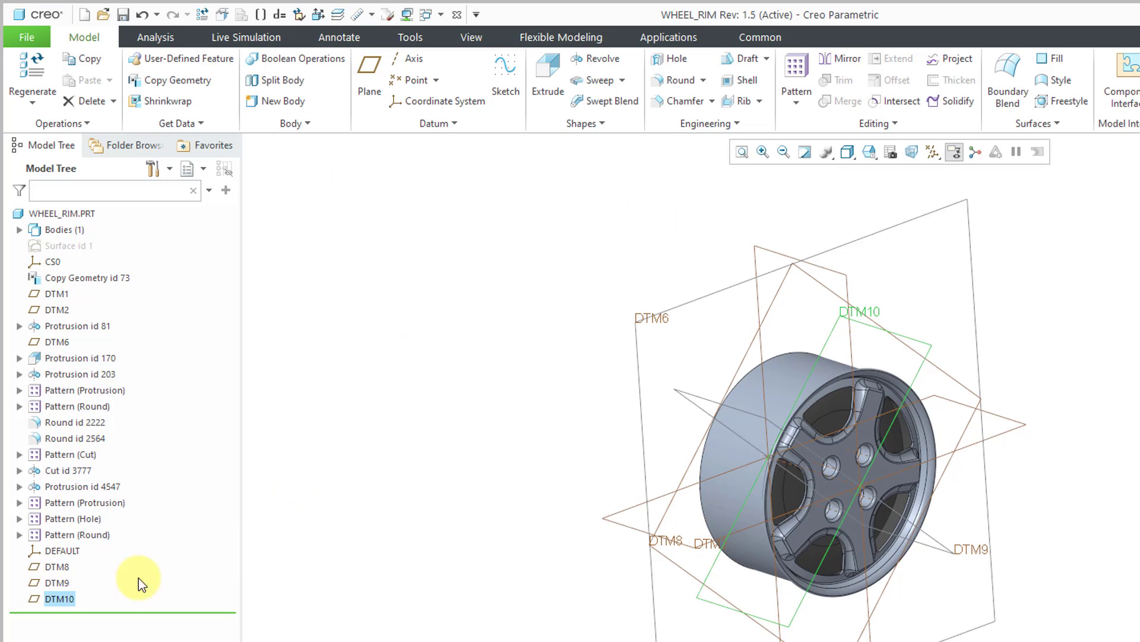
- Reorder datum planes DTM8, DTM9 and DTM10, together with the DEFAULT coordinate system, to directly before Copy Geometry id 73
left_click(61, 568)
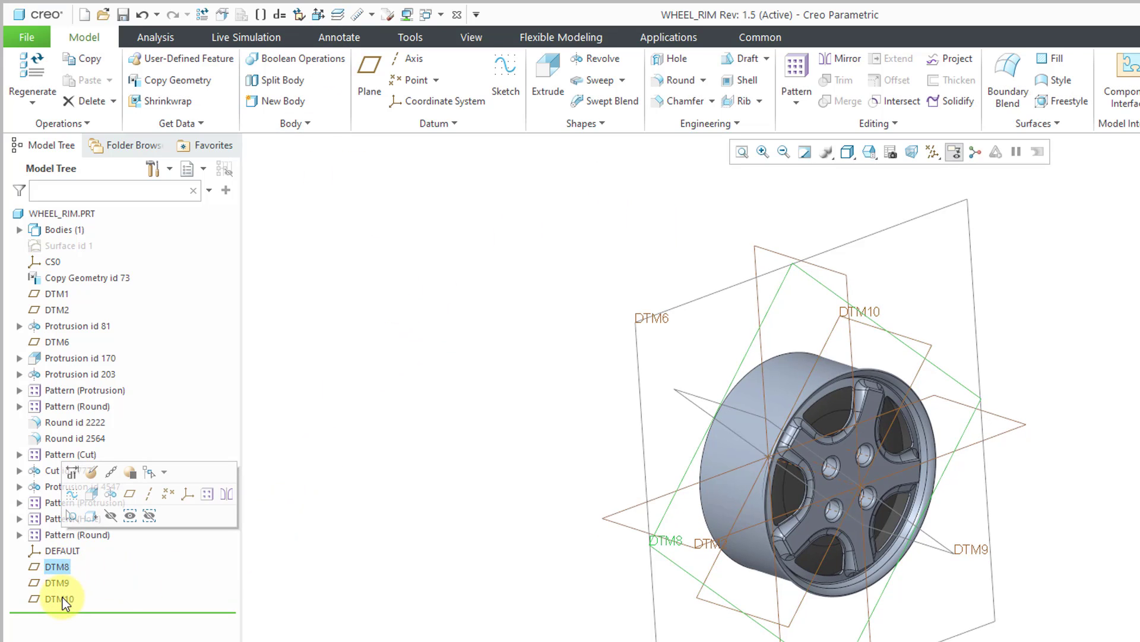
left_click(59, 599, "shift")
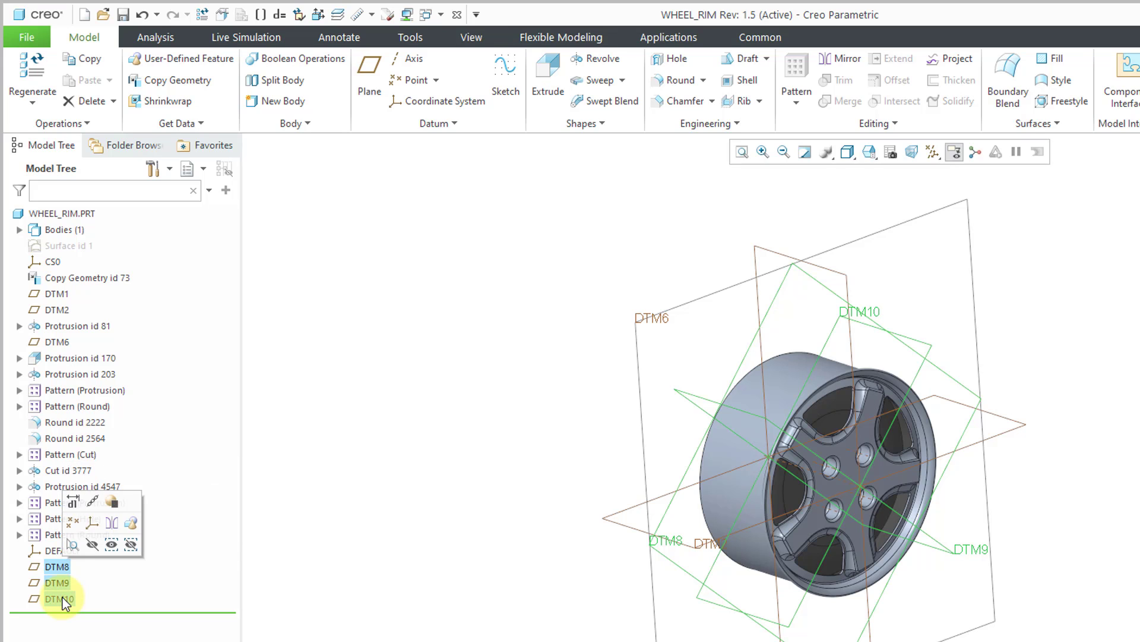
left_click_drag(59, 568, 70, 274)
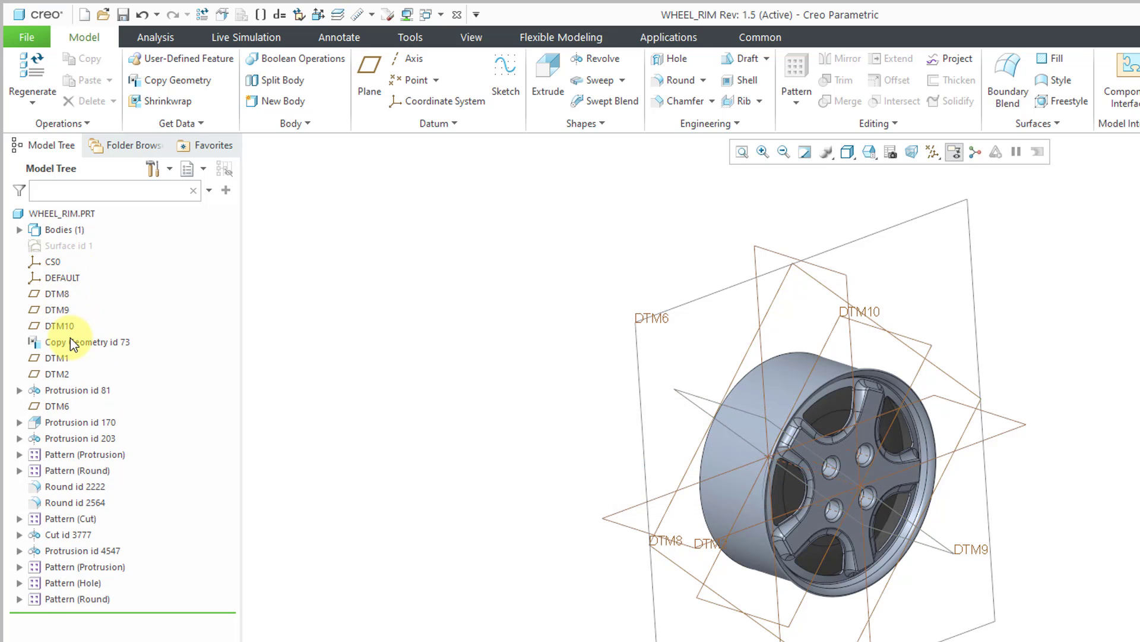
- Rename datum plane DTM8 to FRONT, DTM9 to TOP and DTM10 to RIGHT
left_click(57, 294)
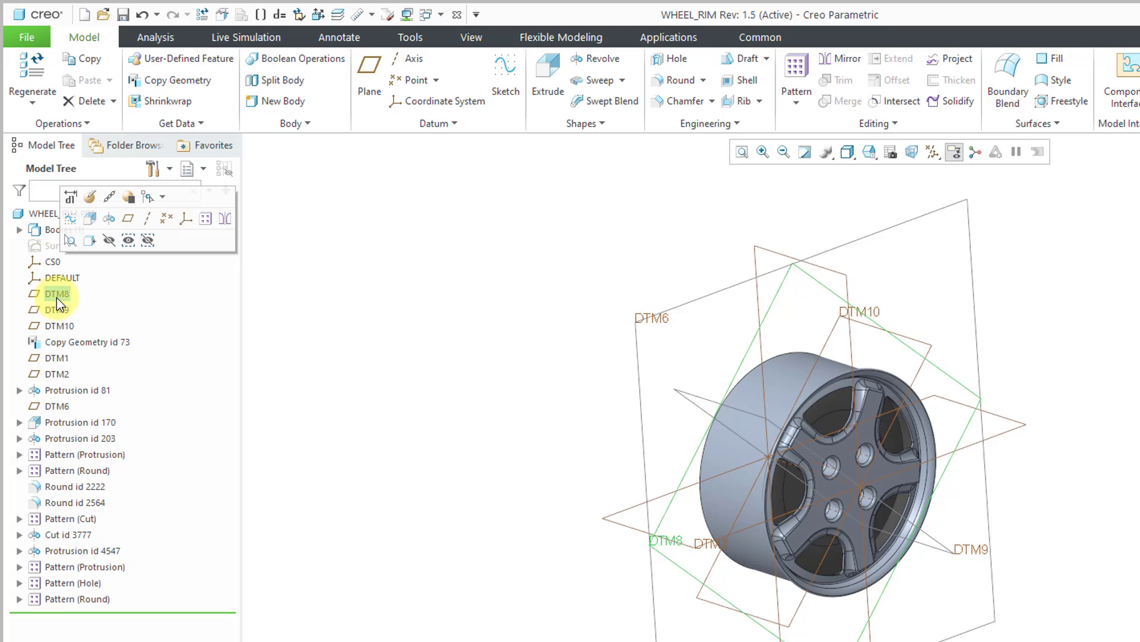
left_click(56, 297)
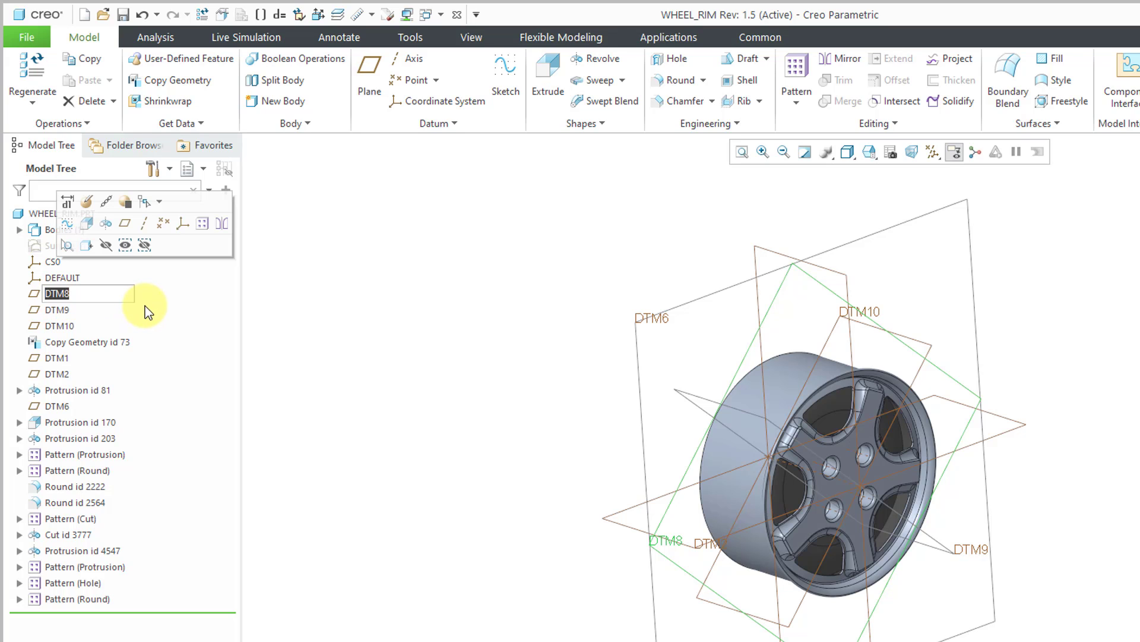
type("front")
key("Return")
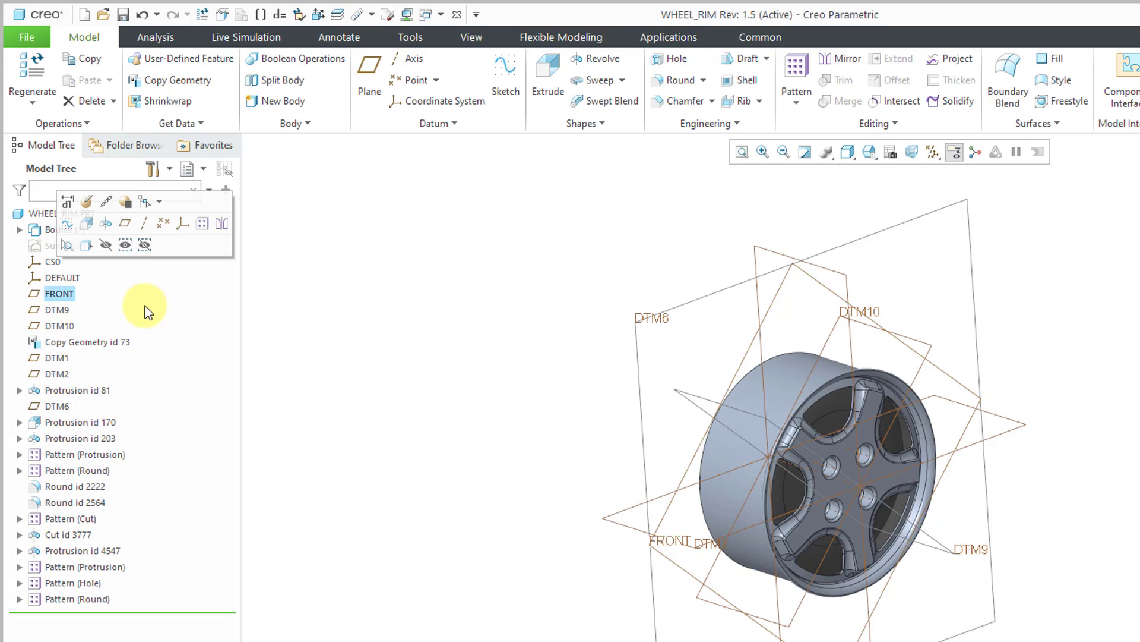
left_click(63, 310)
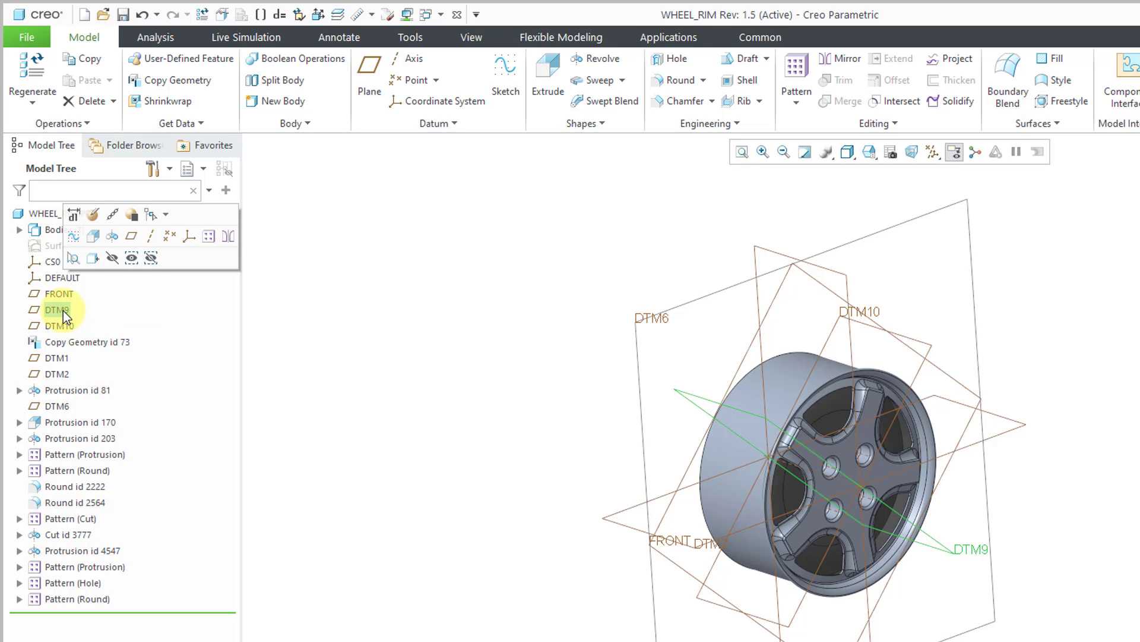
left_click(63, 310)
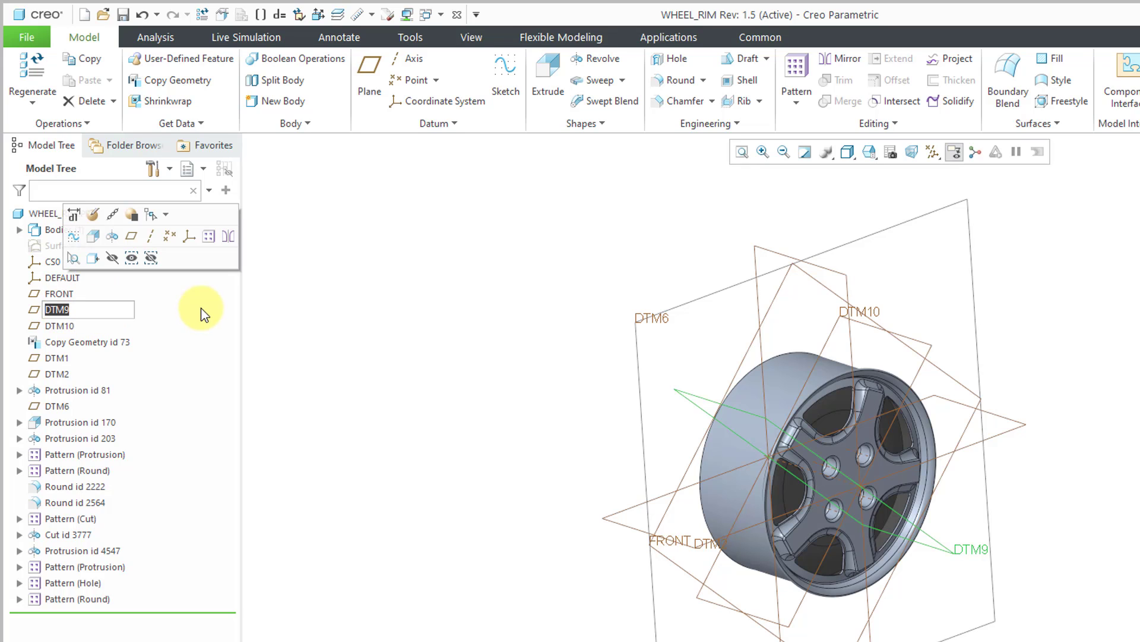
type("top")
key("Return")
left_click(59, 326)
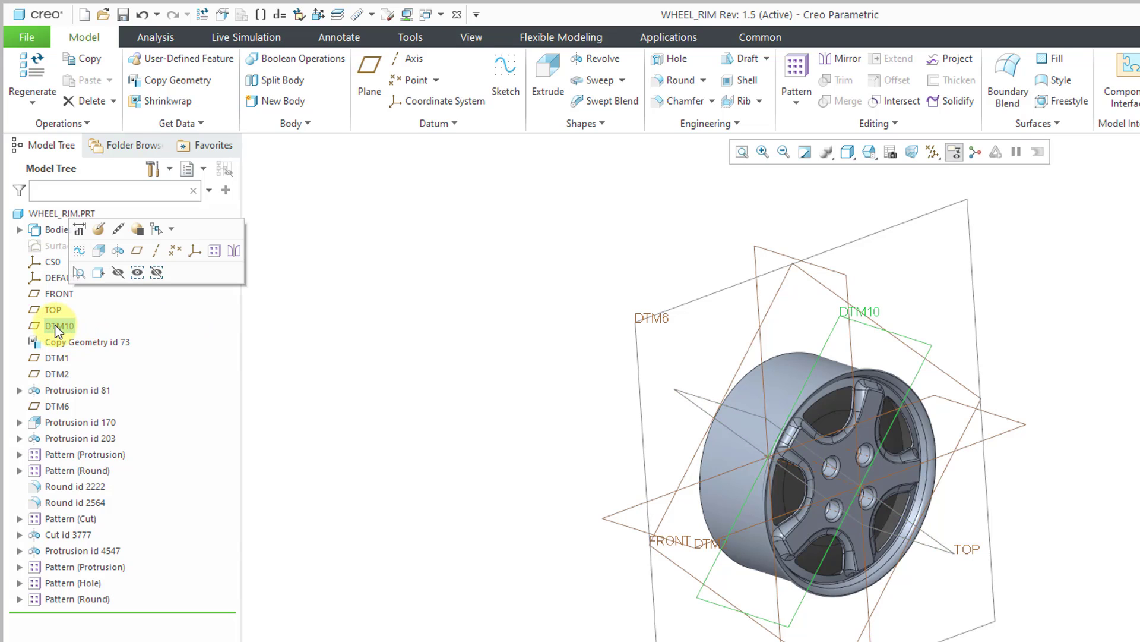
left_click(56, 327)
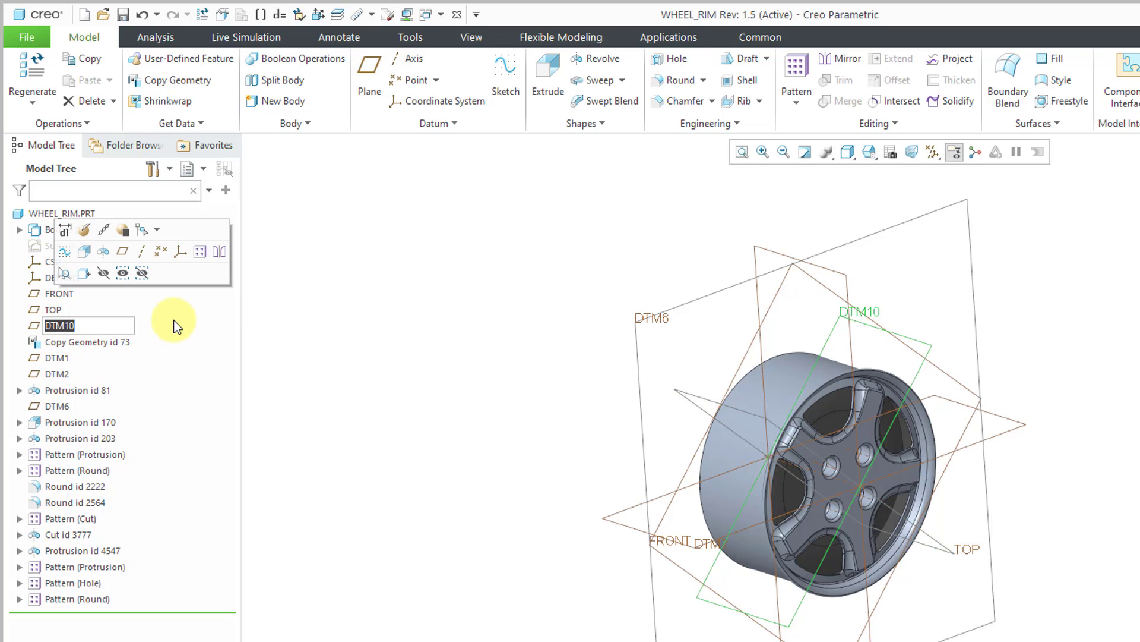
type("right")
key("Return")
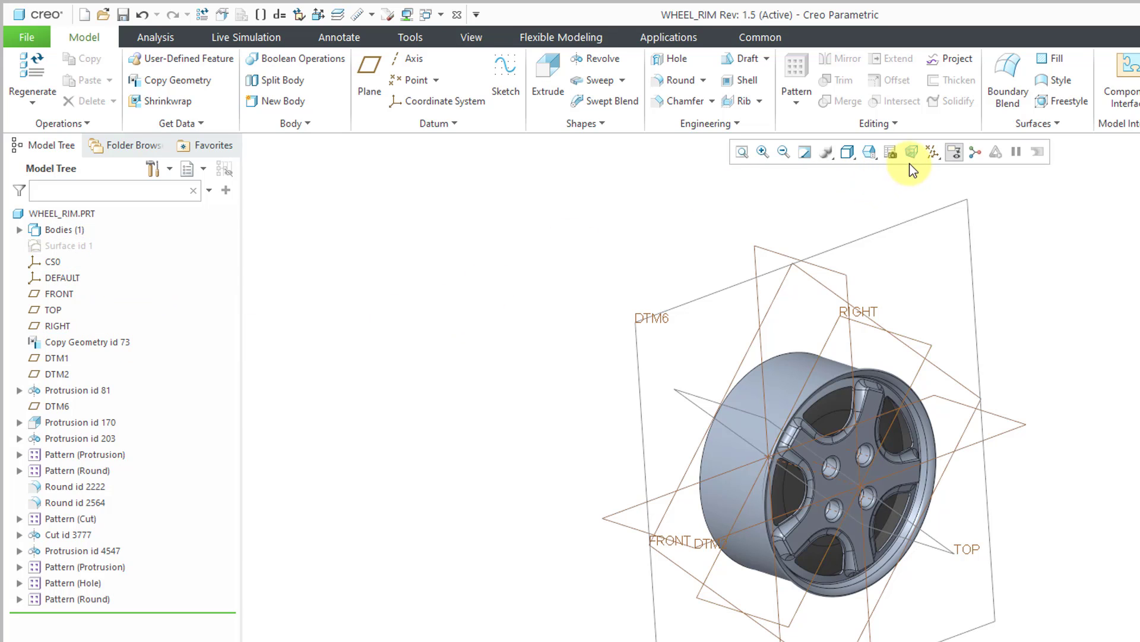
- Examine which geometry Copy Geometry id 73 brings into the rim, with the datum plane display temporarily turned off
left_click(933, 152)
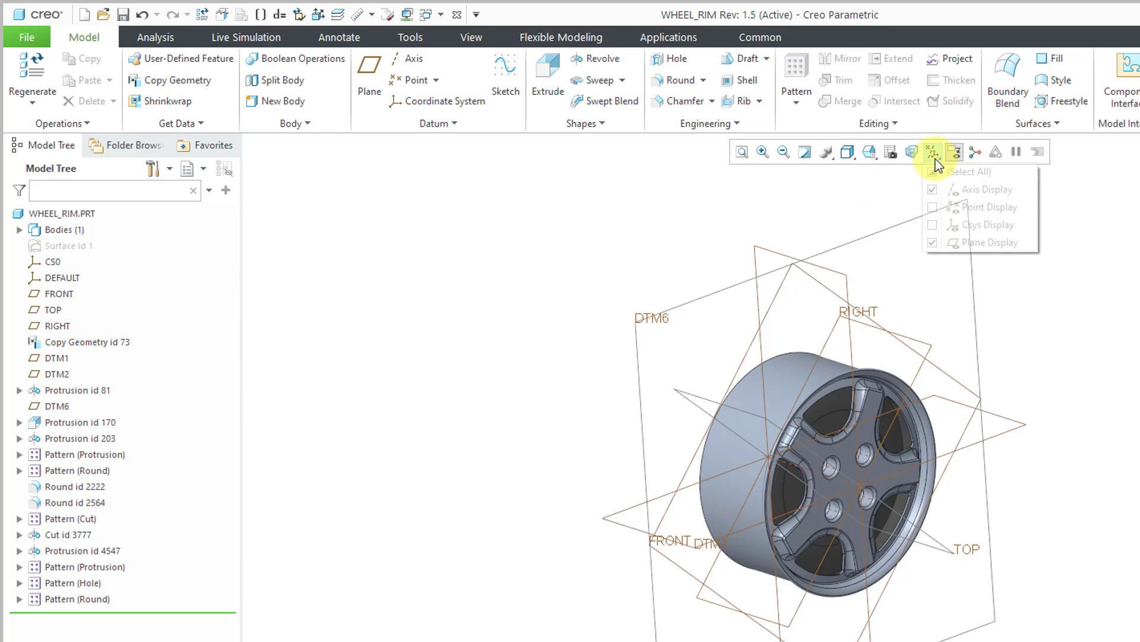
left_click(980, 245)
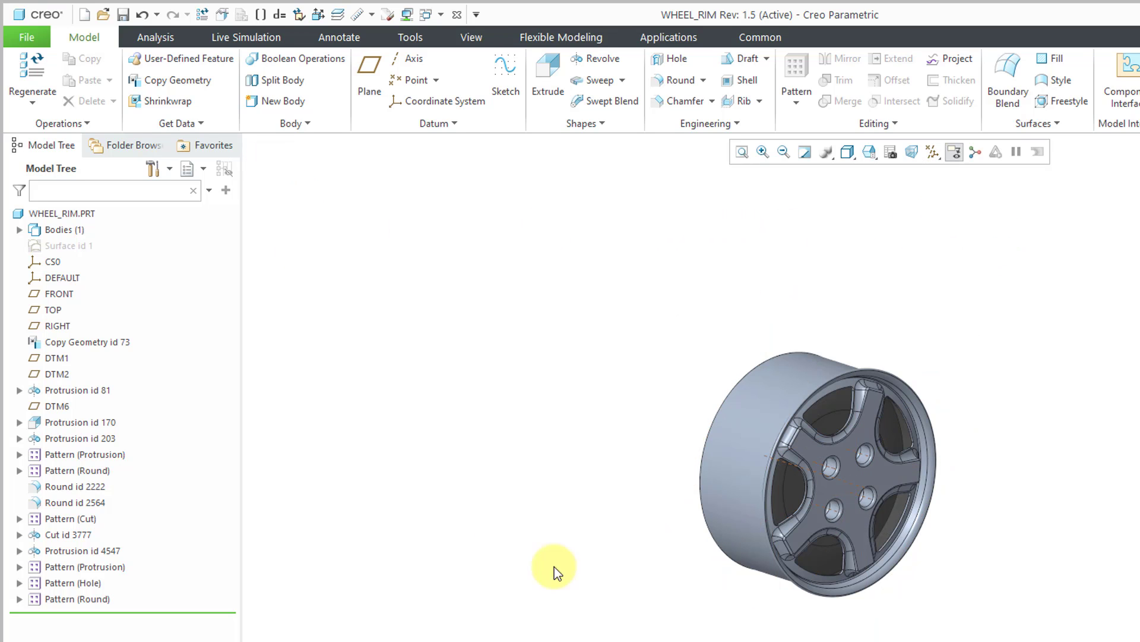
left_click(842, 503)
scroll(837, 502, "up", 5)
scroll(834, 502, "down", 4)
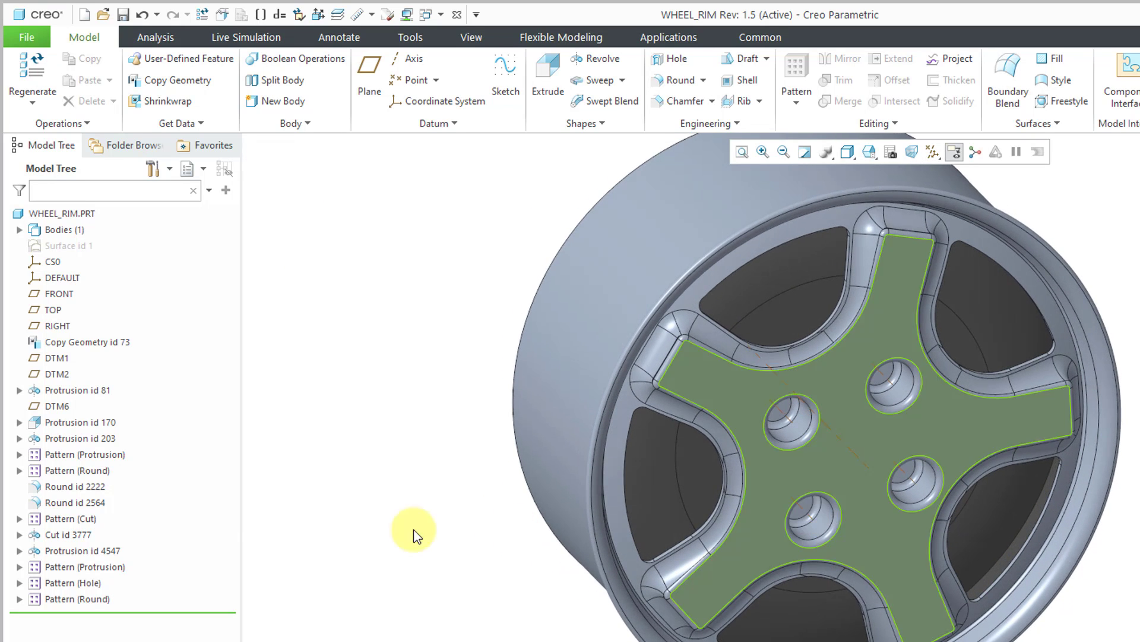
left_click(415, 532)
left_click(84, 343)
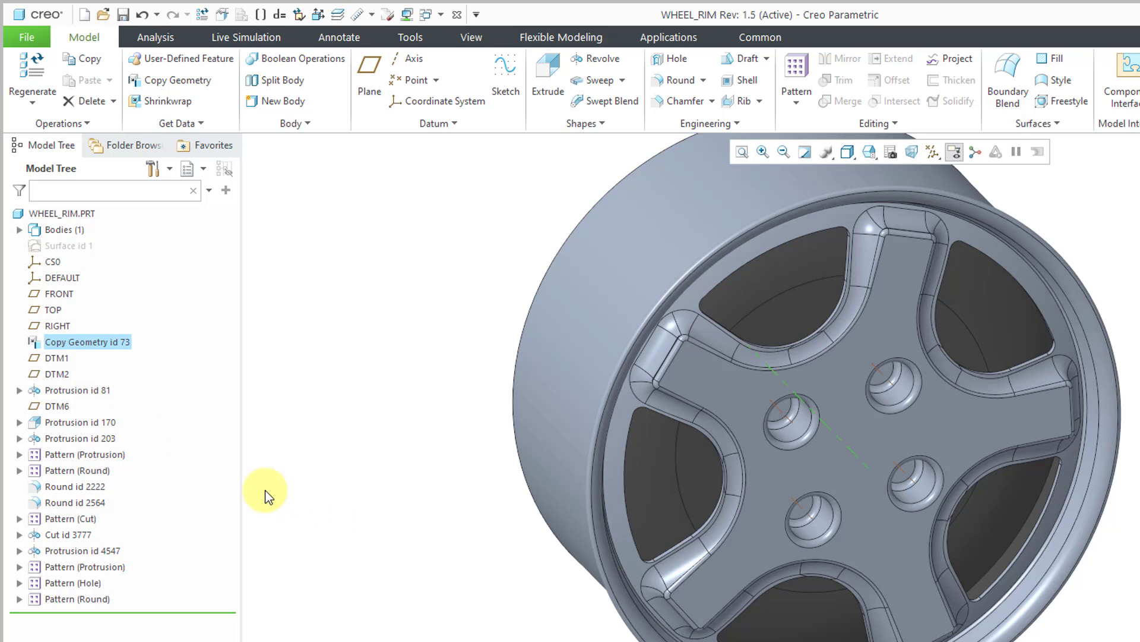
left_click(937, 158)
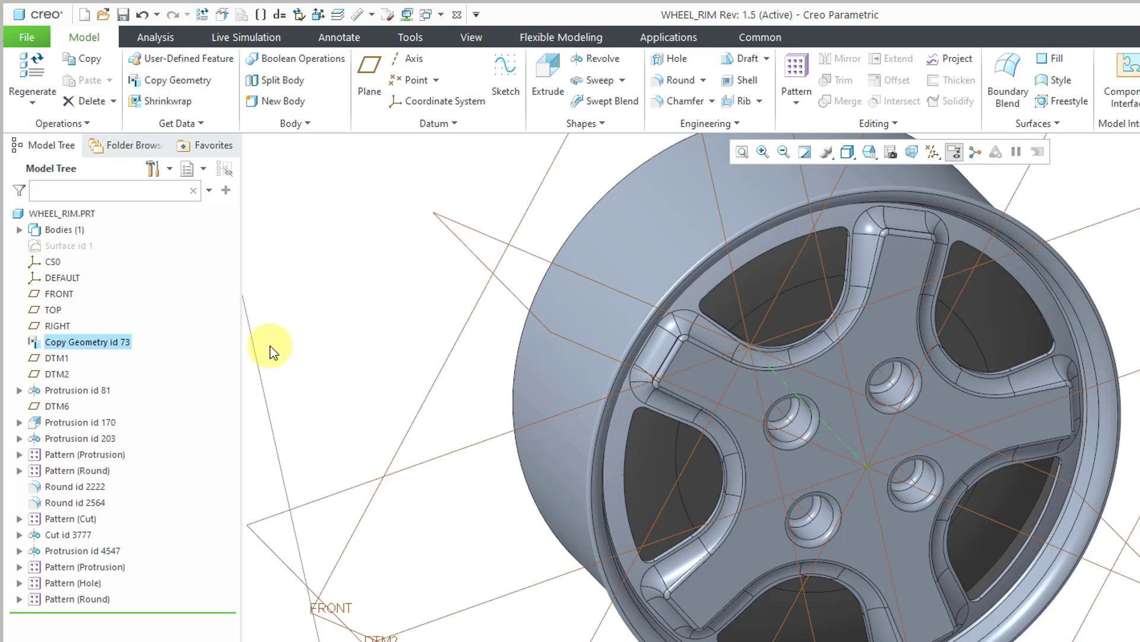
- Hide the old datum planes DTM1, DTM2 and DTM6
left_click(62, 406)
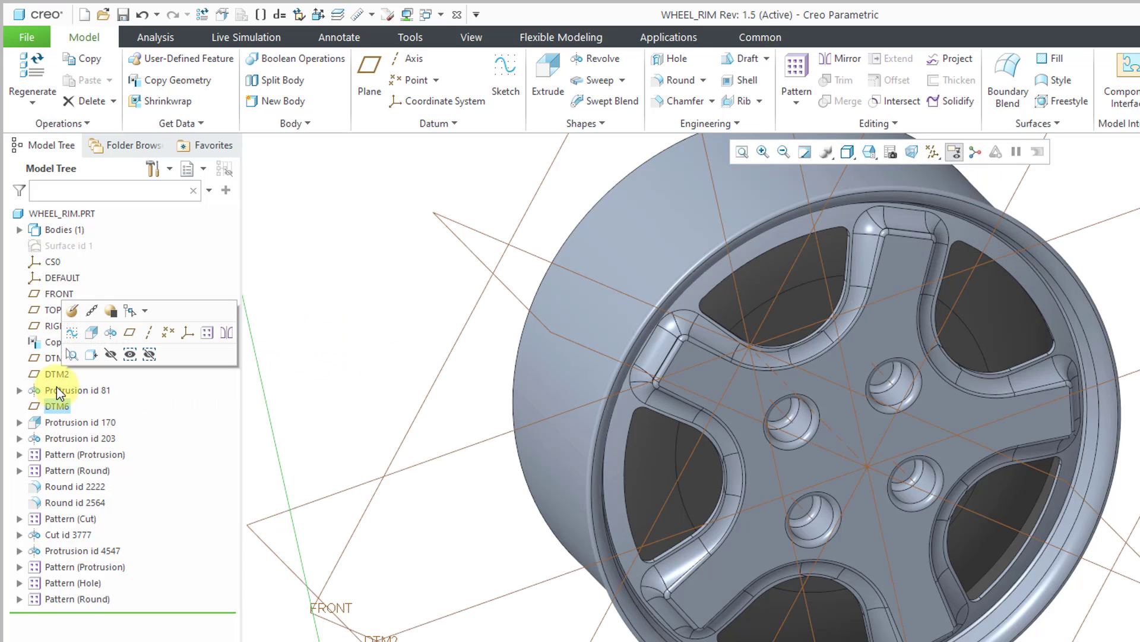
left_click(55, 374, "ctrl")
left_click(56, 359, "ctrl")
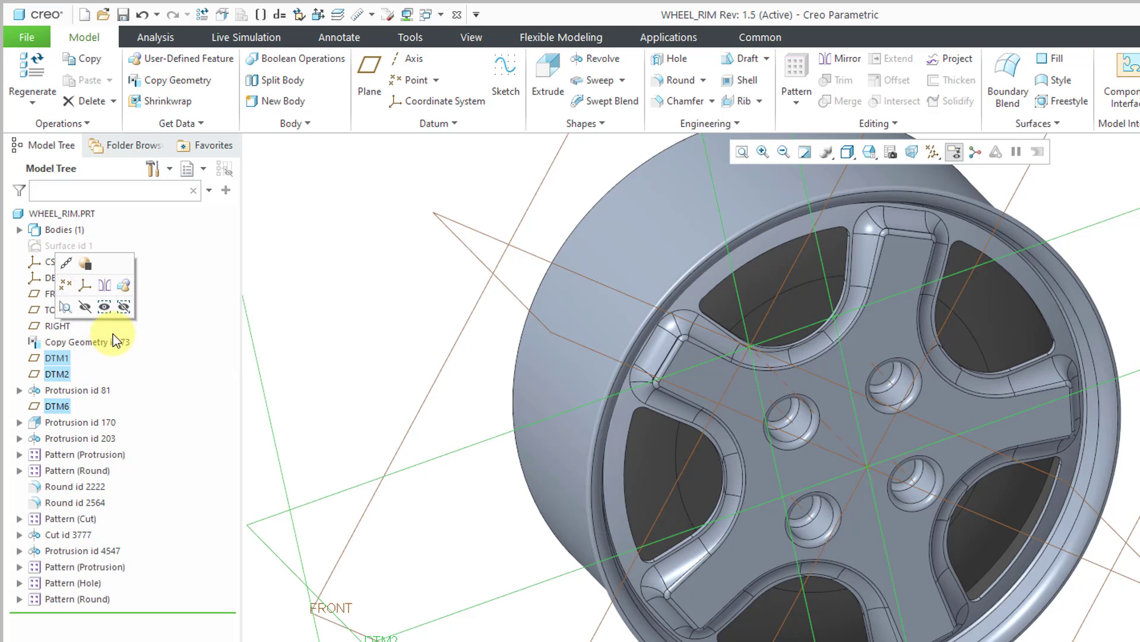
left_click(85, 307)
- Create a datum axis at the intersection of planes TOP and RIGHT and reorder it to directly before Copy Geometry id 73
mouse_move(658, 481)
middle_mouse_down()
mouse_move(779, 501)
mouse_move(829, 471)
mouse_move(798, 525)
mouse_move(770, 490)
mouse_move(809, 492)
mouse_move(798, 518)
middle_mouse_up()
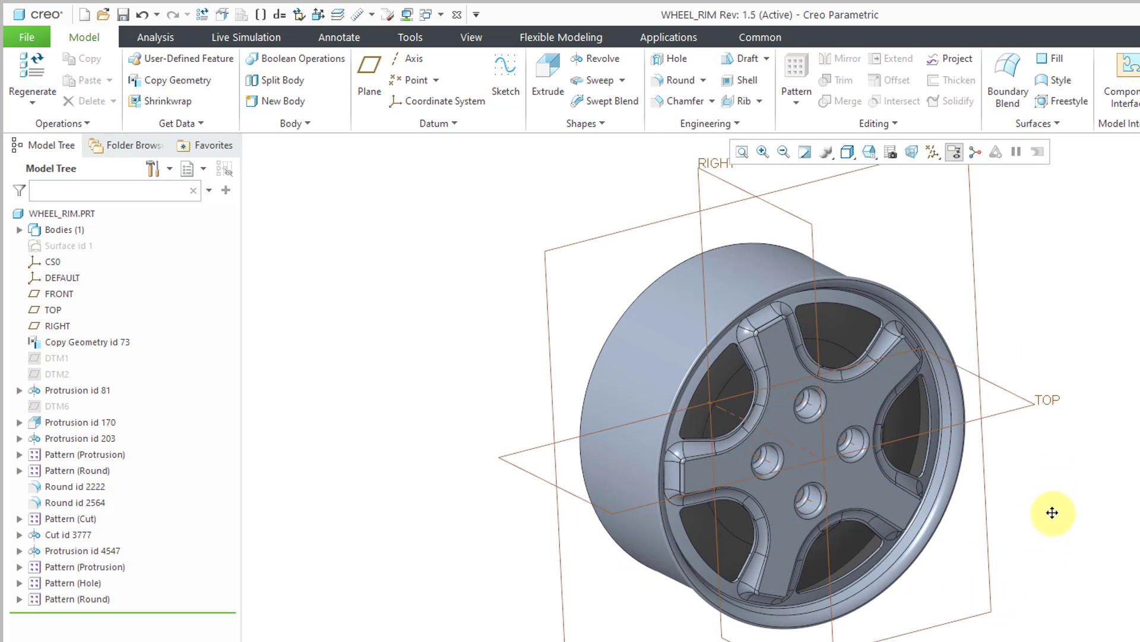
middle_click_drag(1052, 512, 1045, 548, "shift")
left_click(1009, 465)
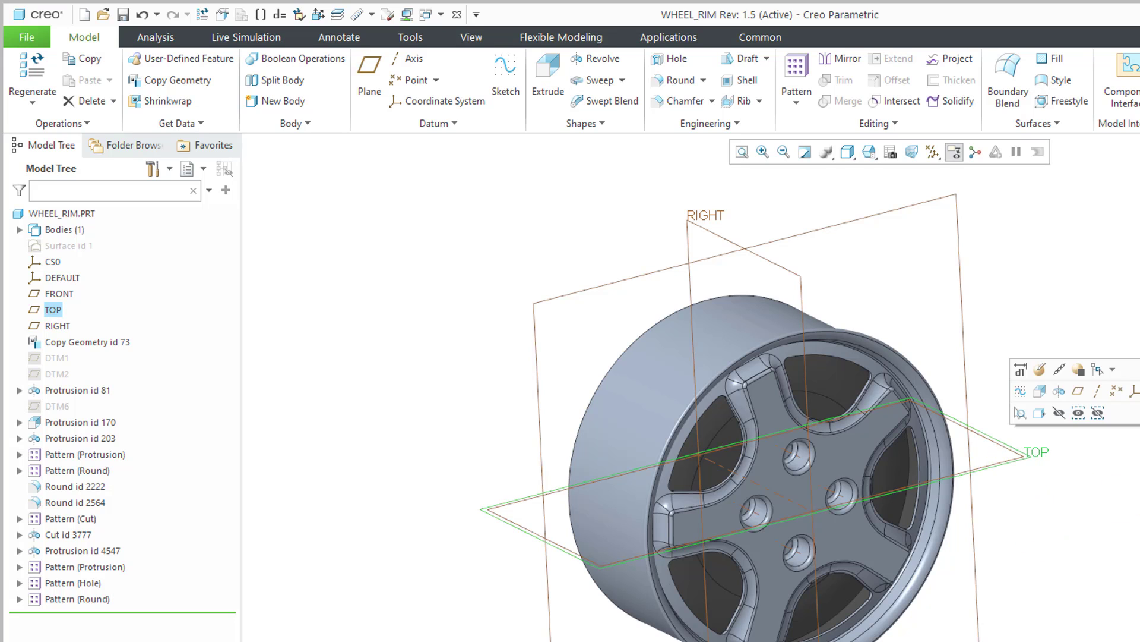
left_click(712, 230, "ctrl")
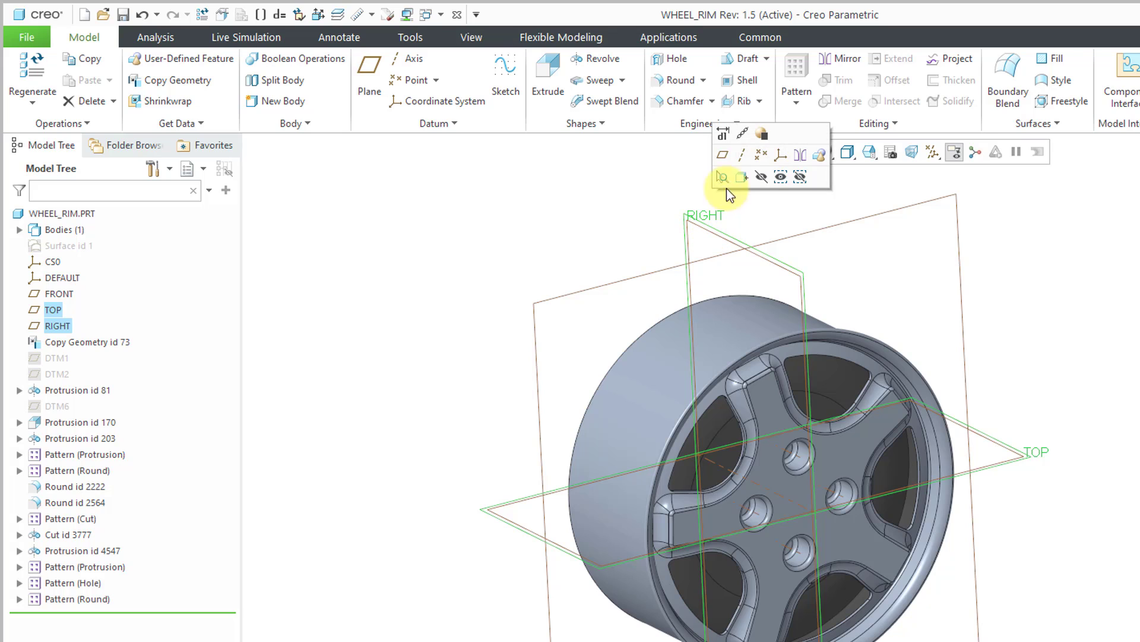
left_click(741, 155)
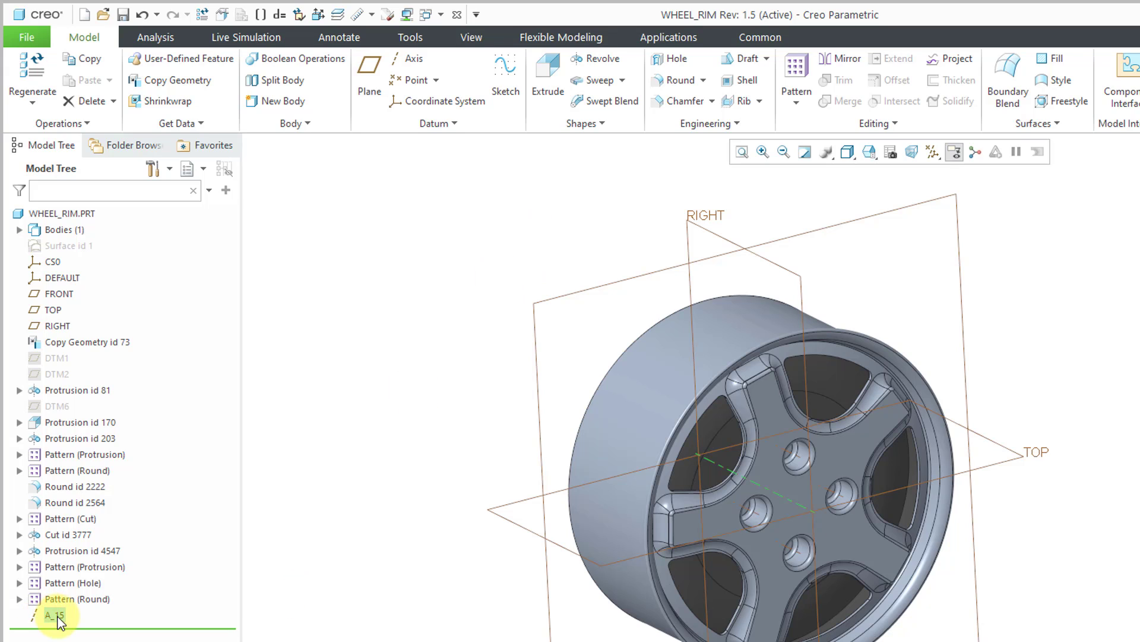
left_click_drag(57, 620, 85, 333)
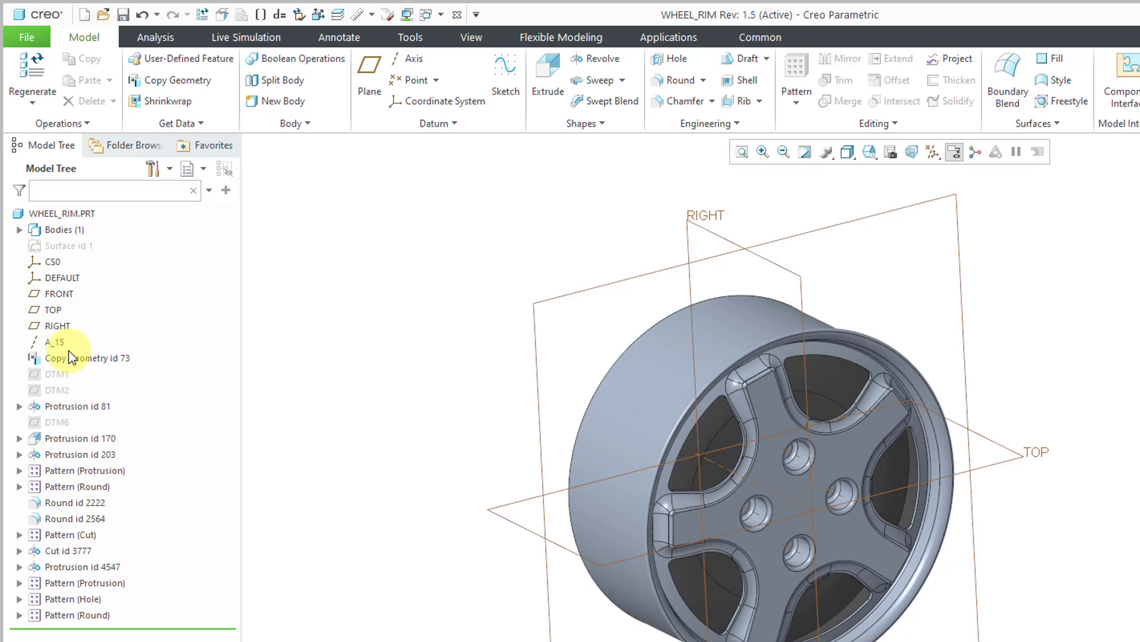
- Rename the new datum axis A_15 to CENTER-AXIS
left_click(60, 342)
left_click(61, 343)
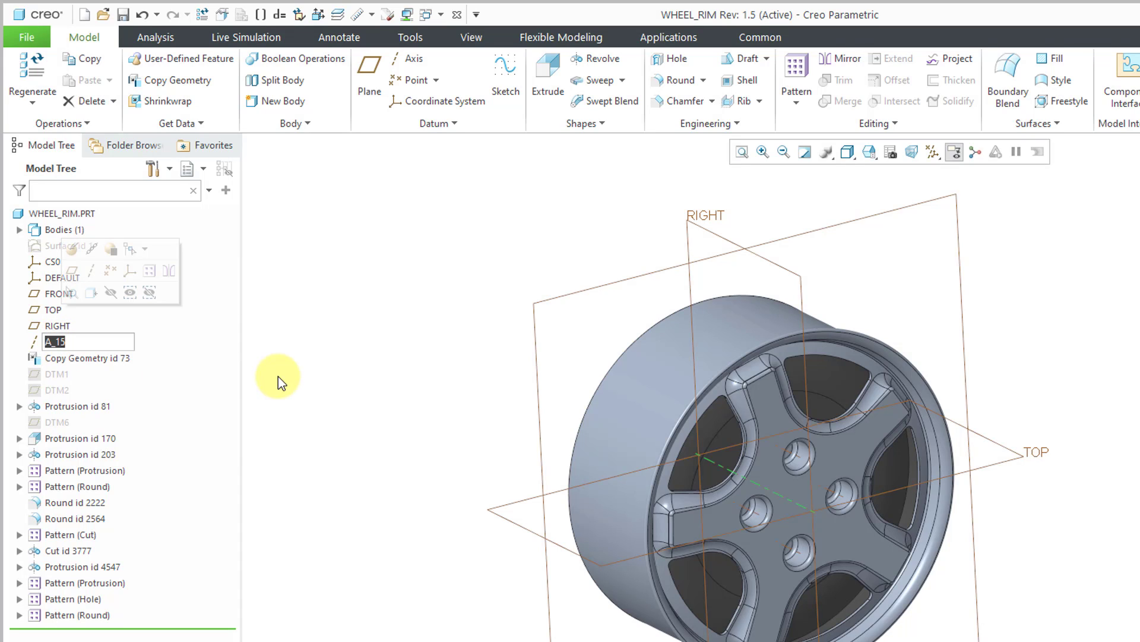
type("center-axis")
key("Return")
left_click(318, 388)
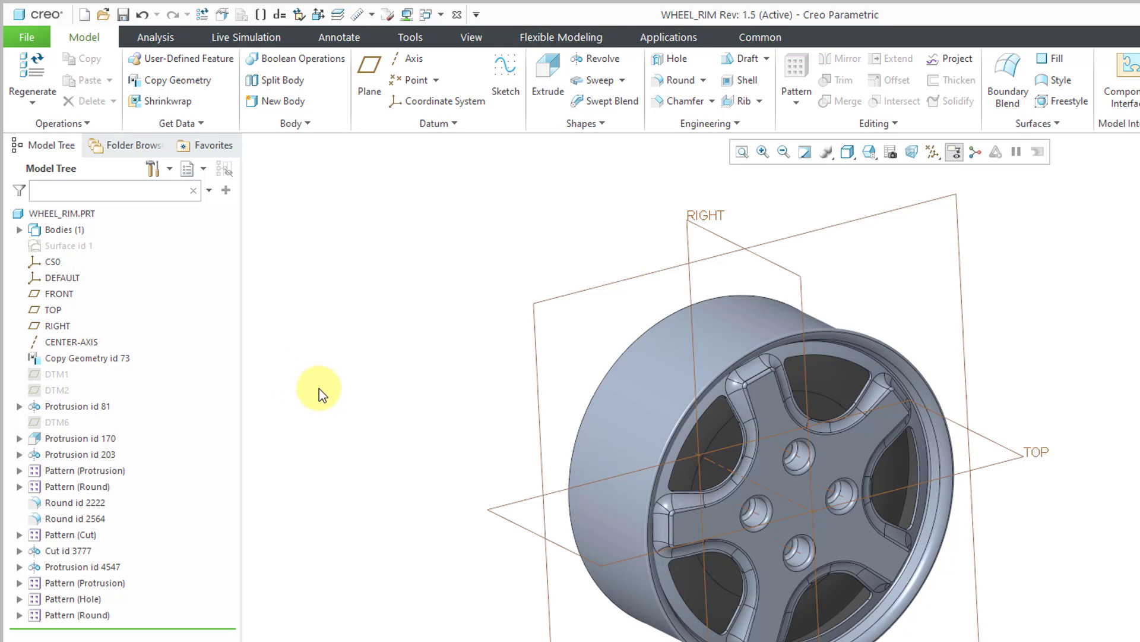
- Examine the parent and child references of Copy Geometry id 73 in the Reference Viewer
left_click(100, 360)
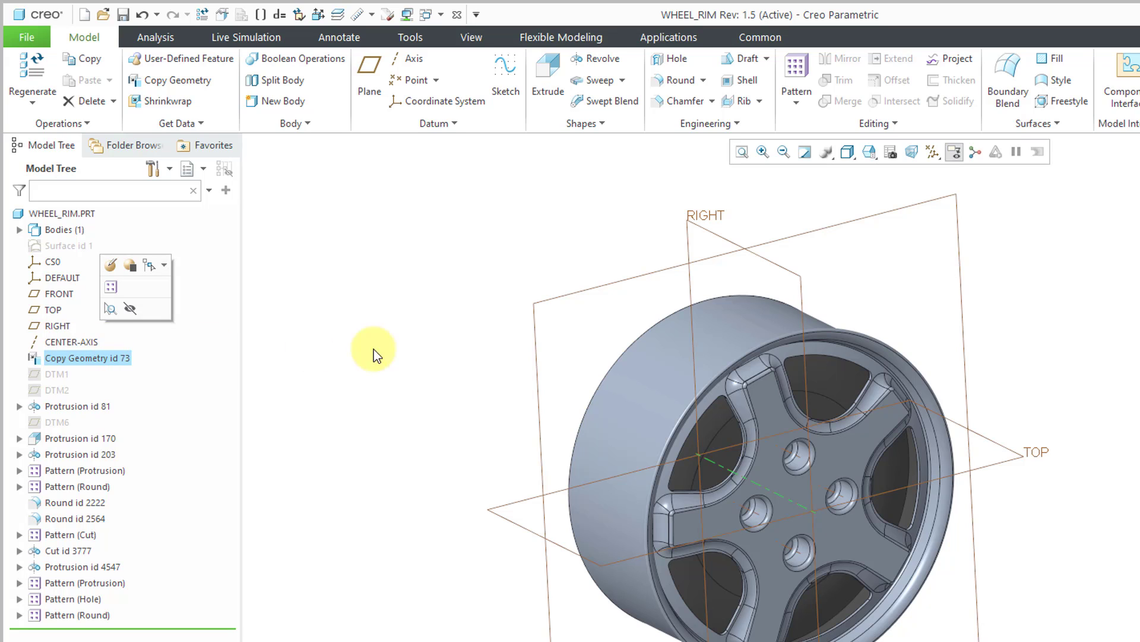
left_click(393, 350)
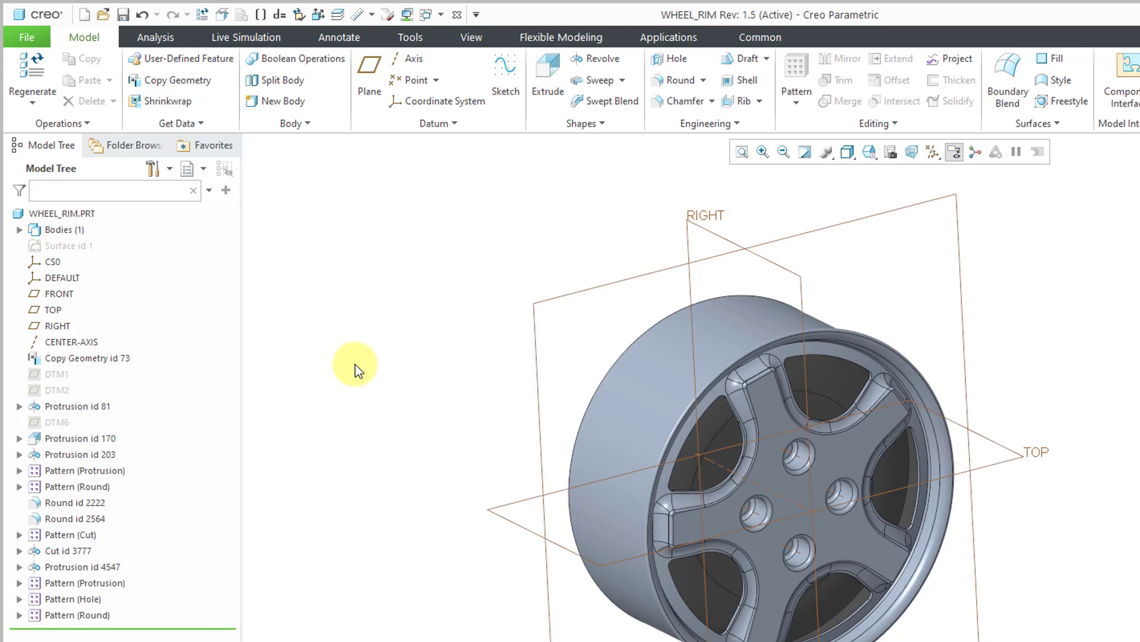
left_click(80, 359)
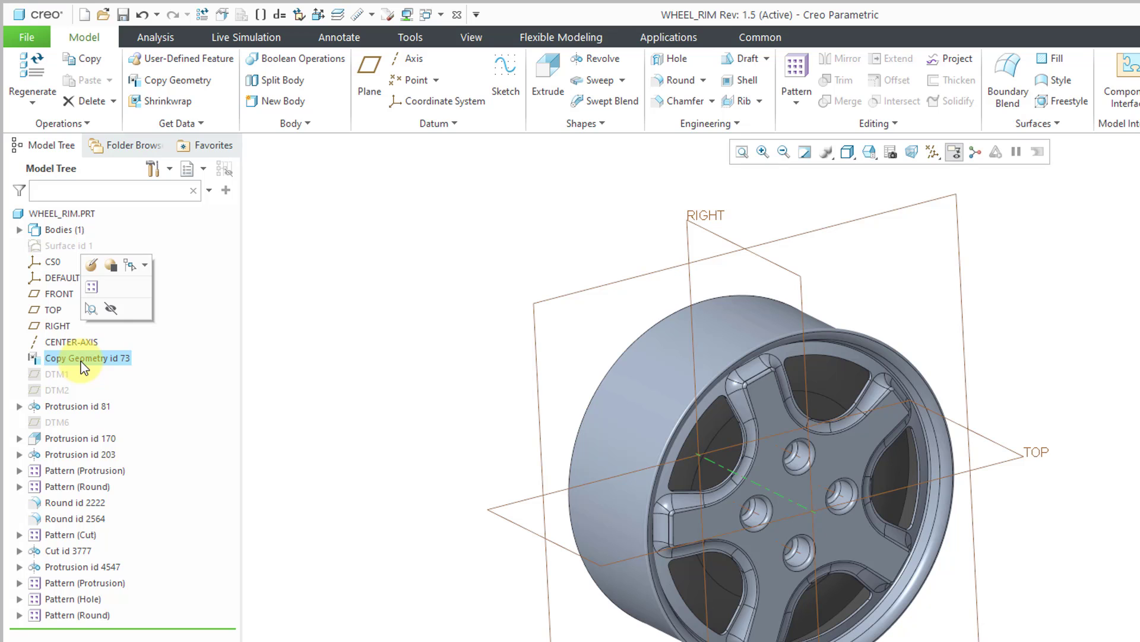
right_click(81, 360)
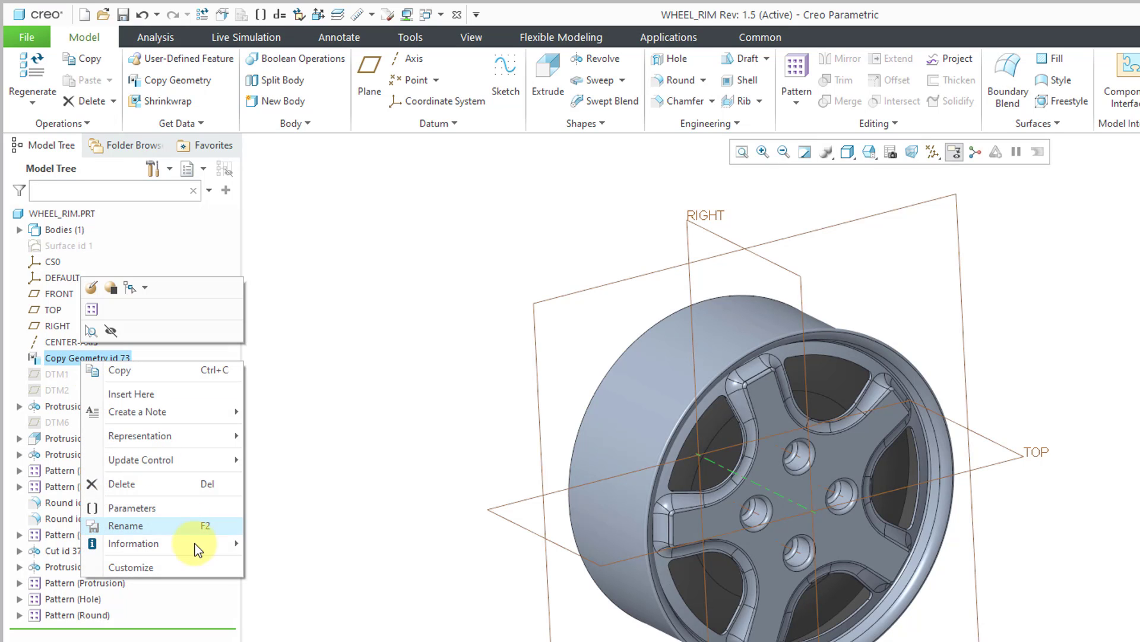
mouse_move(198, 543)
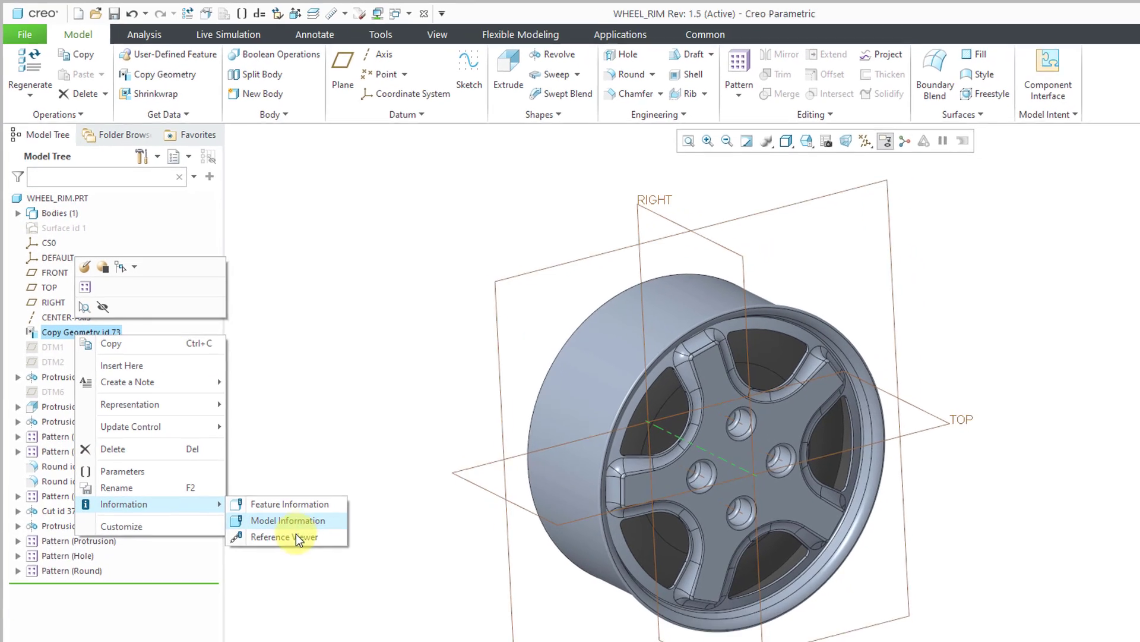
left_click(296, 537)
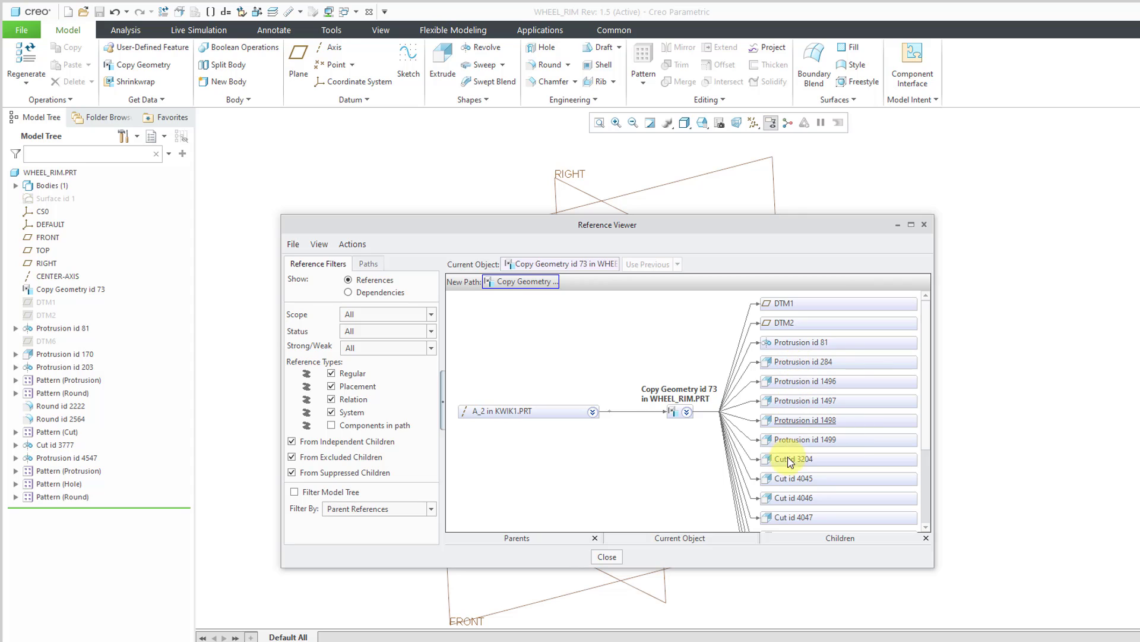
scroll(800, 477, "down", 2)
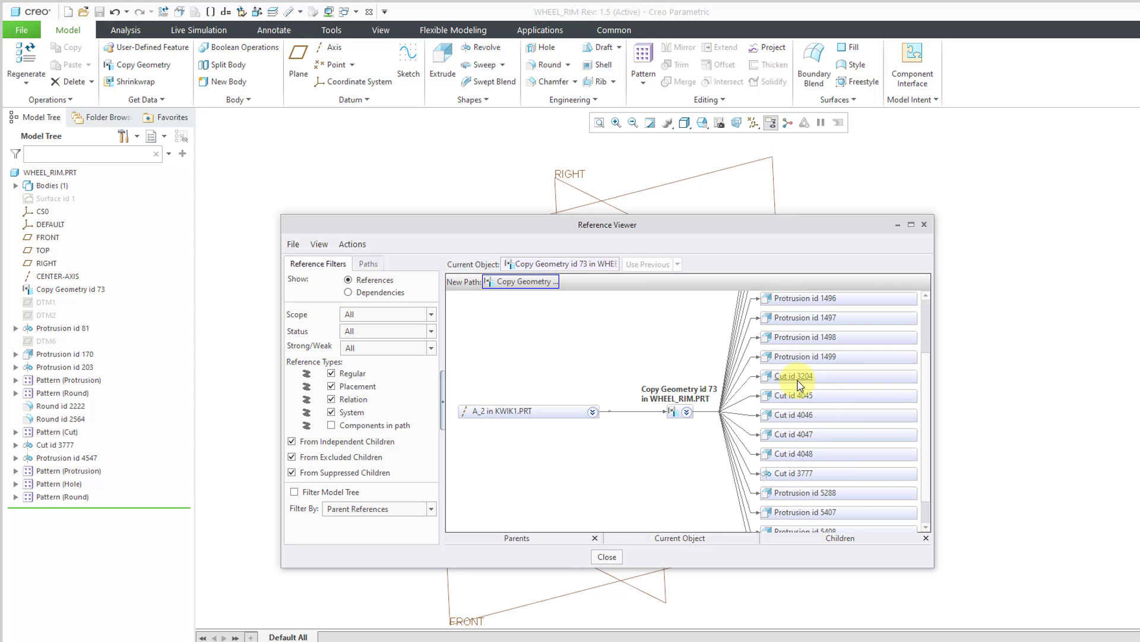
scroll(800, 367, "up", 2)
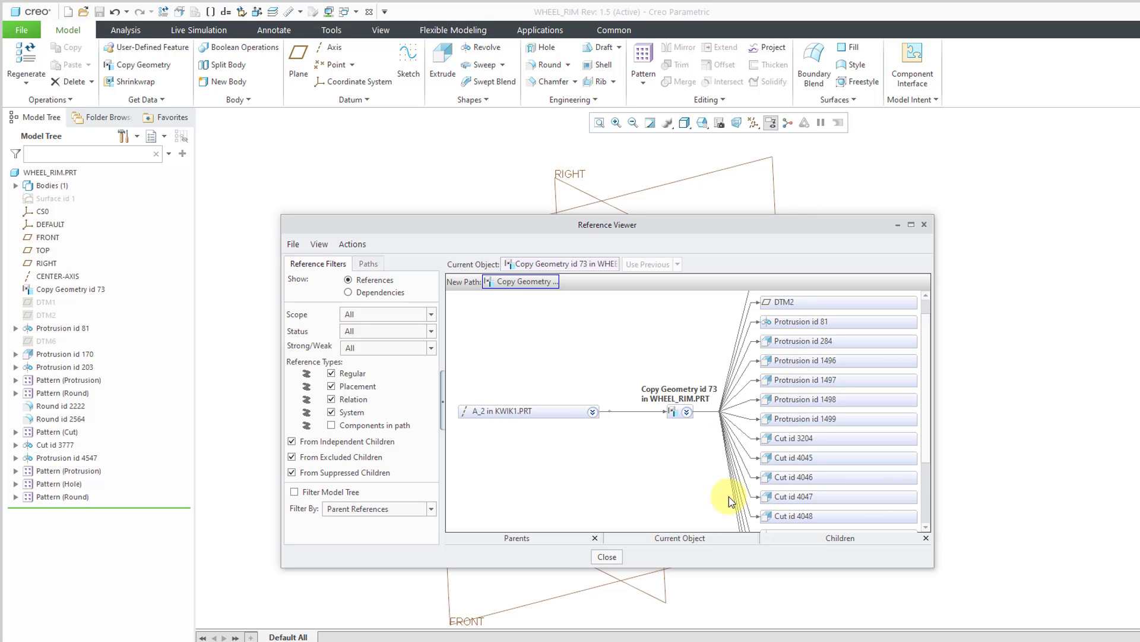
left_click(607, 558)
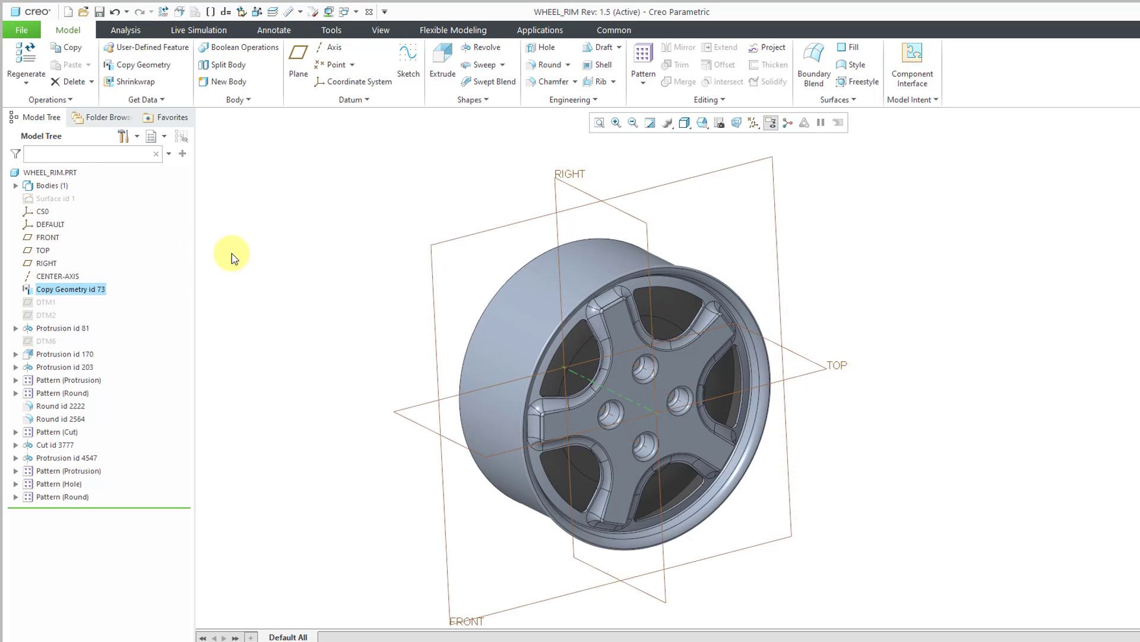
left_click(41, 303)
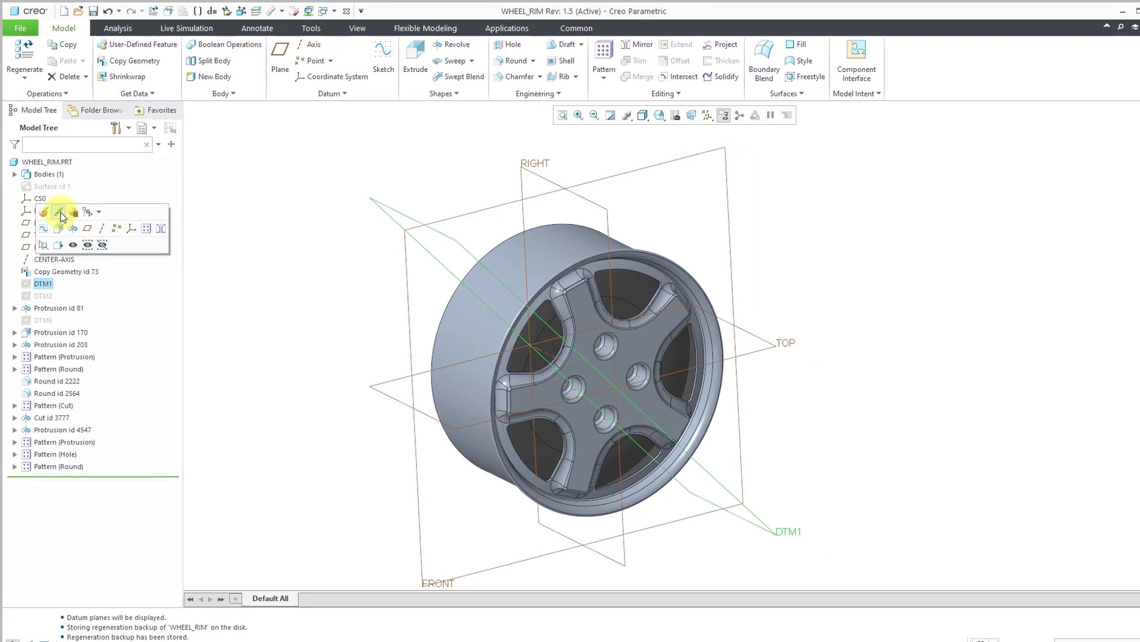
left_click(58, 207)
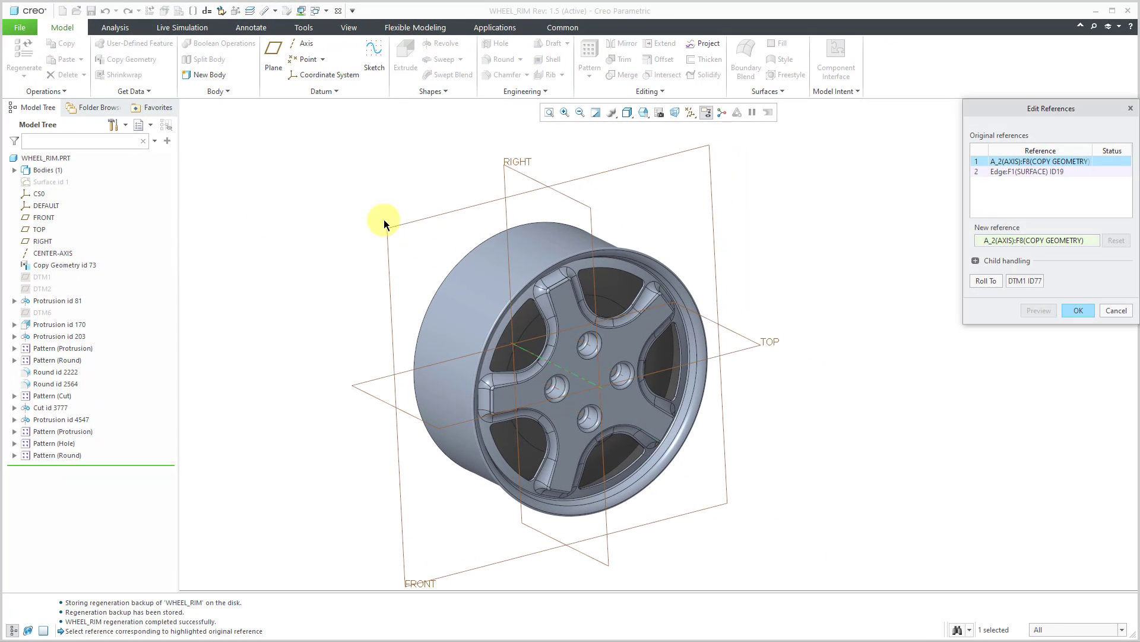
left_click_drag(1053, 107, 604, 156)
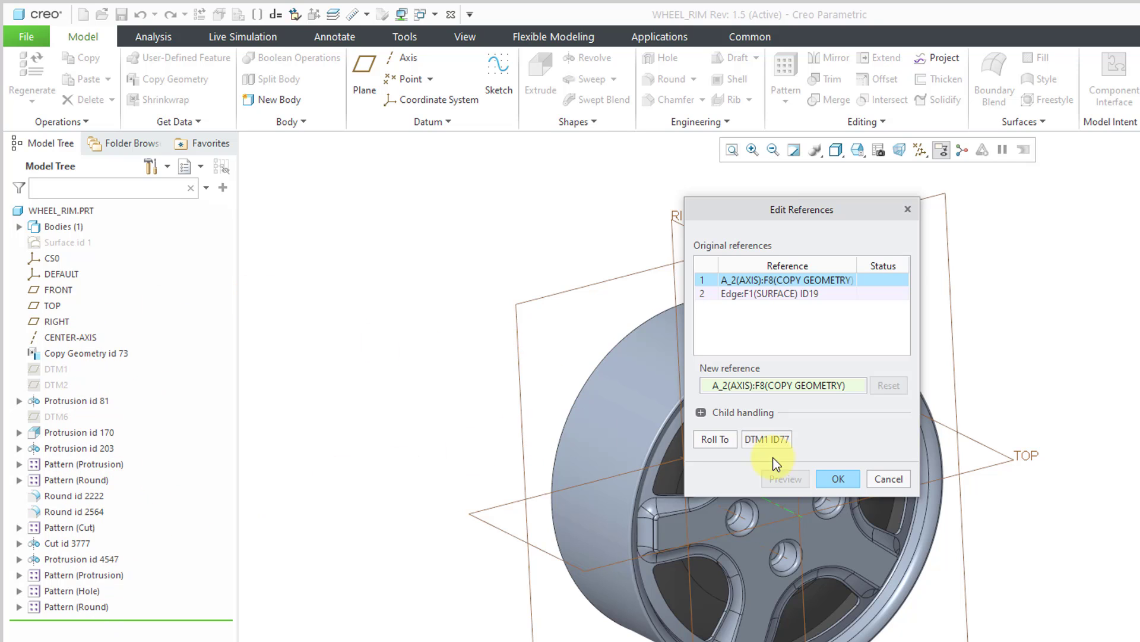
left_click(896, 480)
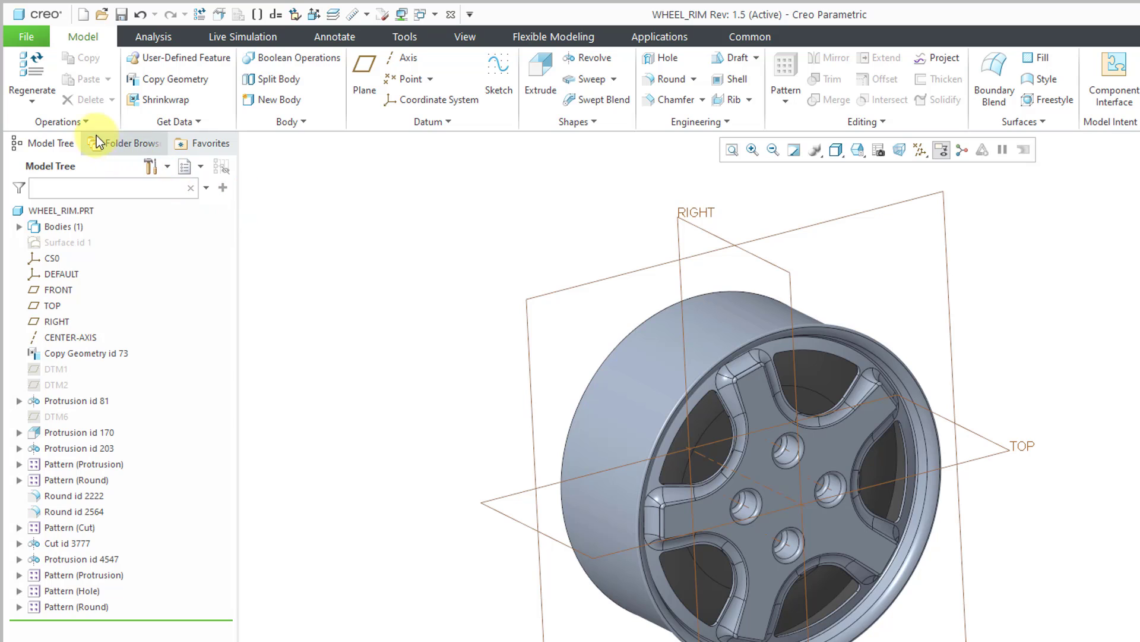
left_click(73, 121)
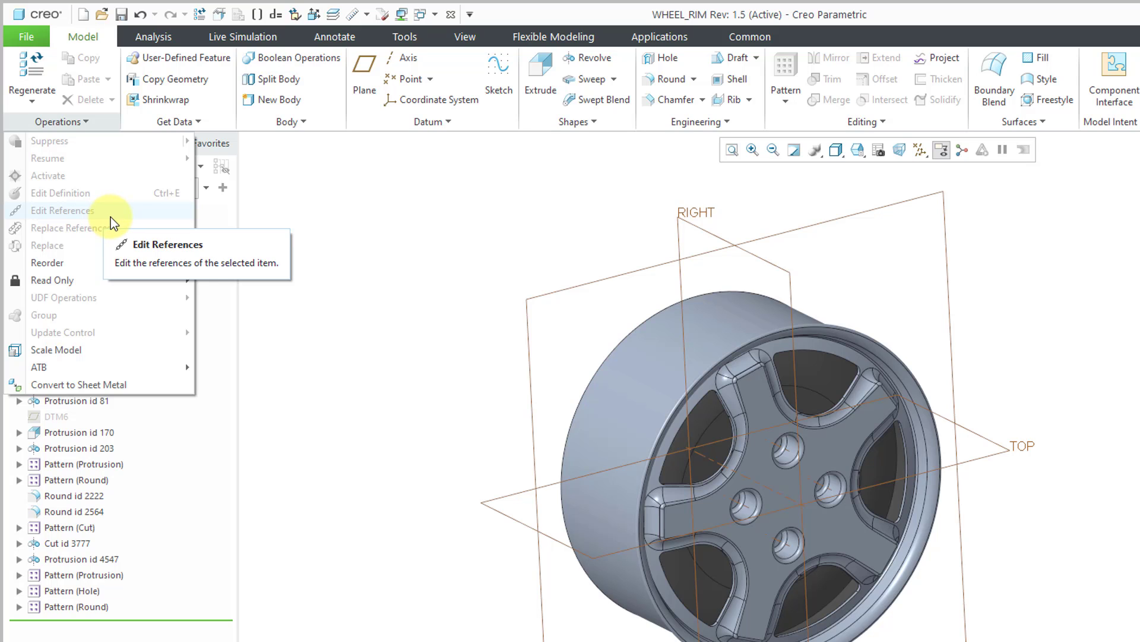
left_click(361, 206)
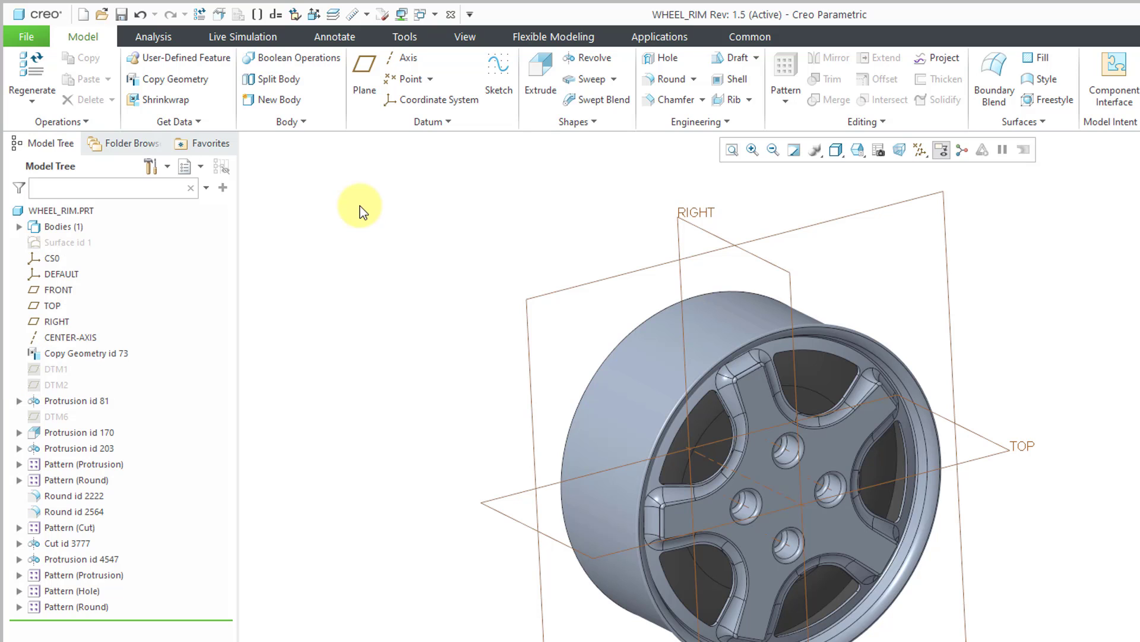
- Replace the A_2 axis reference of Copy Geometry id 73 with CENTER-AXIS for all of its child features
left_click(116, 354)
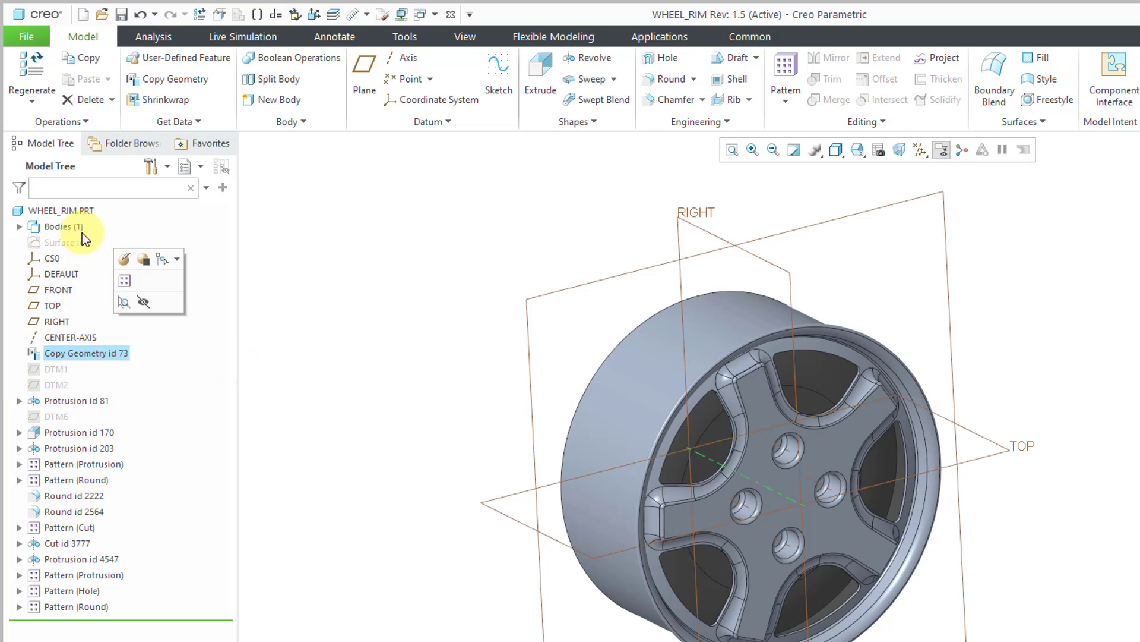
left_click(66, 123)
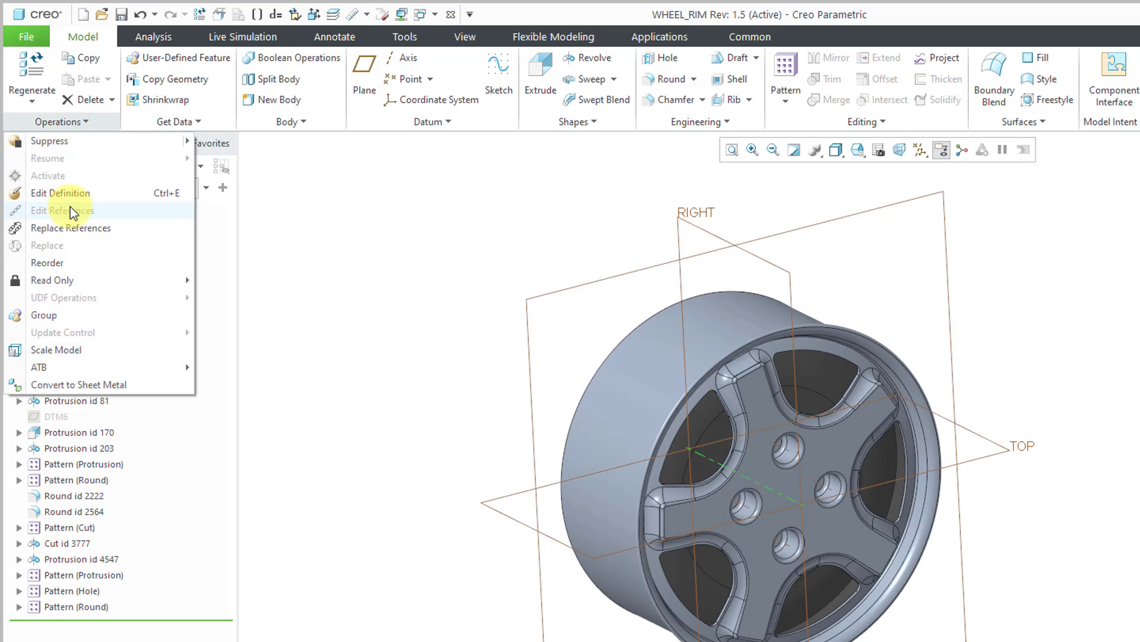
left_click(70, 228)
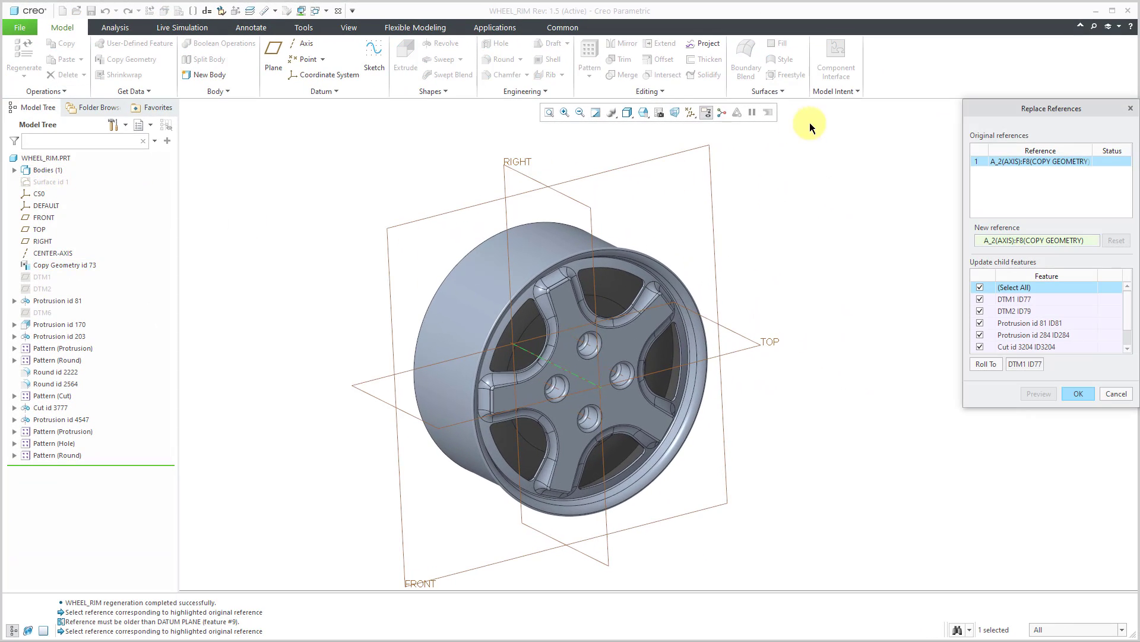
left_click_drag(1021, 108, 358, 168)
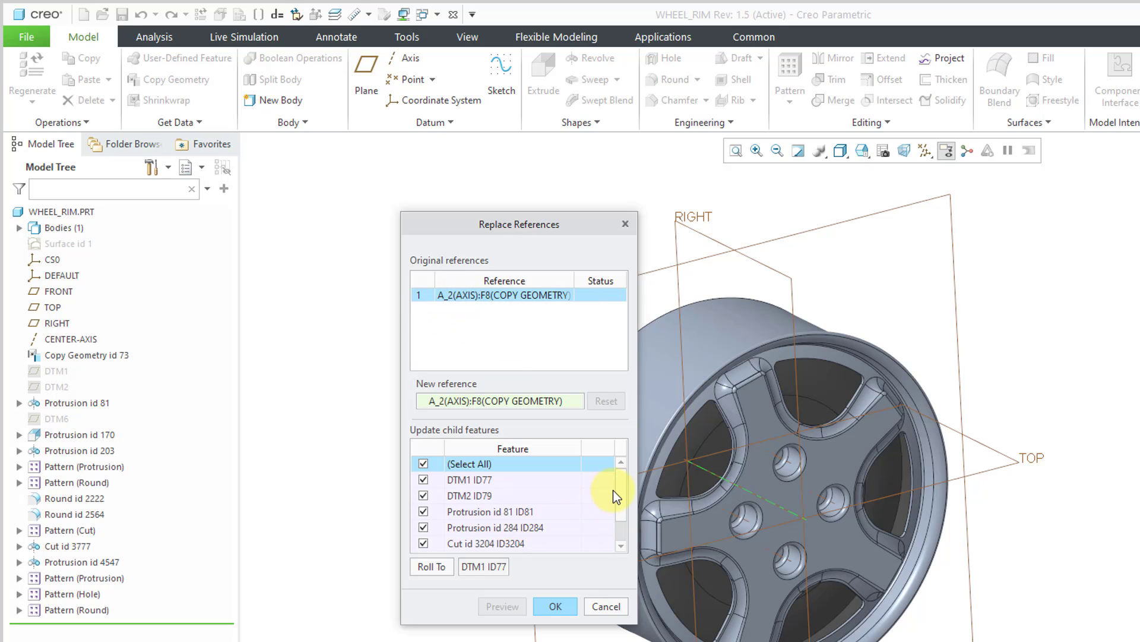
mouse_move(625, 489)
left_mouse_down()
mouse_move(626, 533)
mouse_move(628, 480)
left_mouse_up()
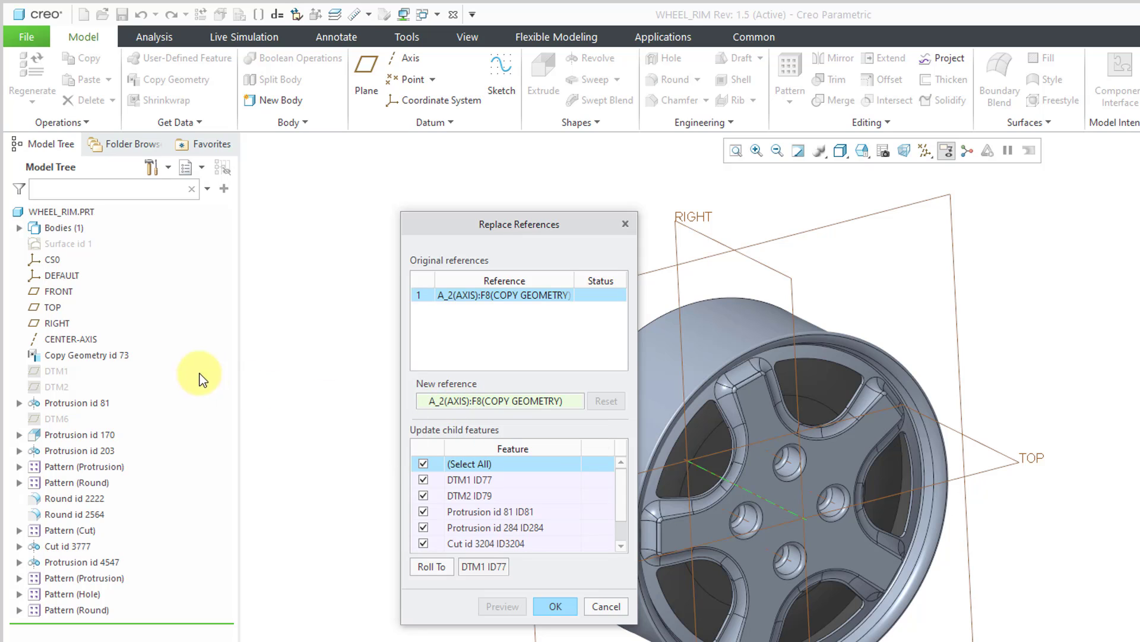
left_click(87, 340)
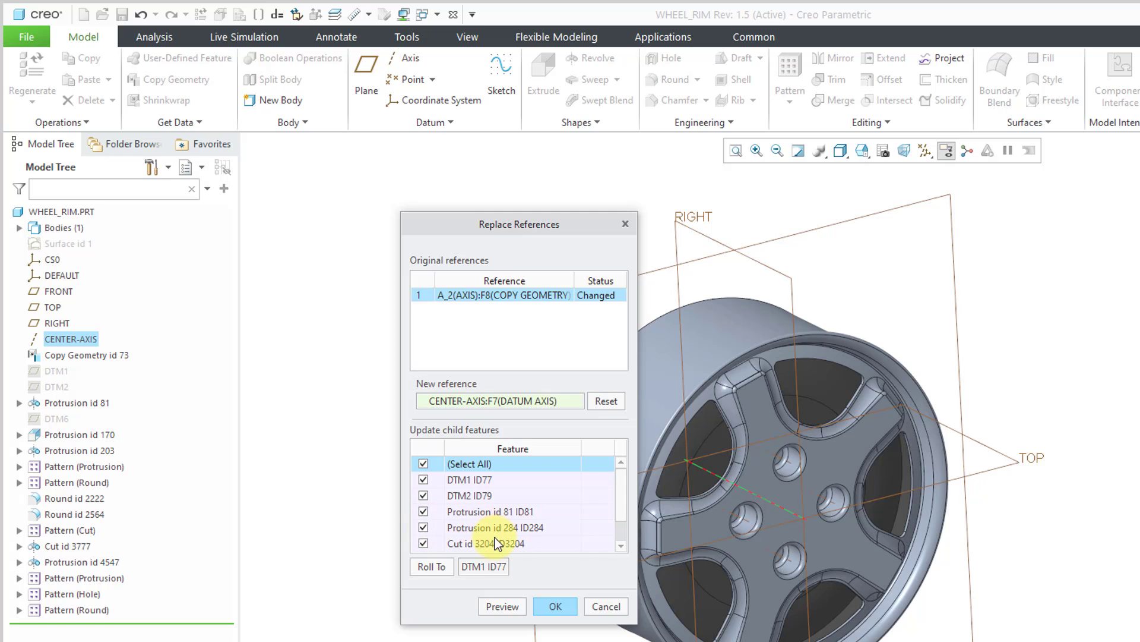
left_click(557, 606)
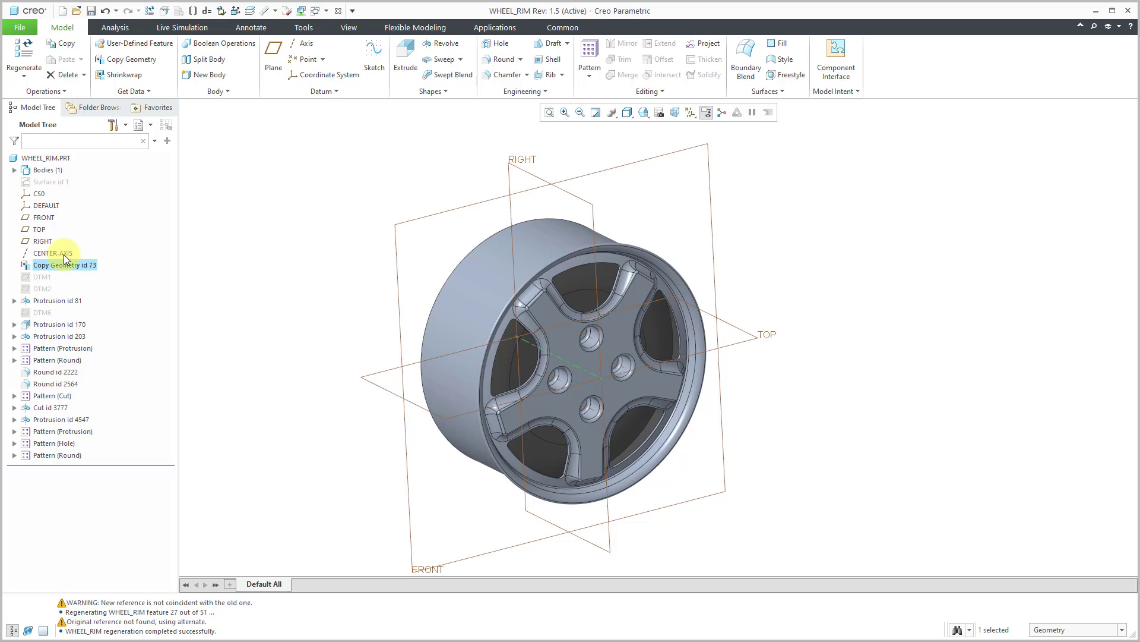
left_click(259, 297)
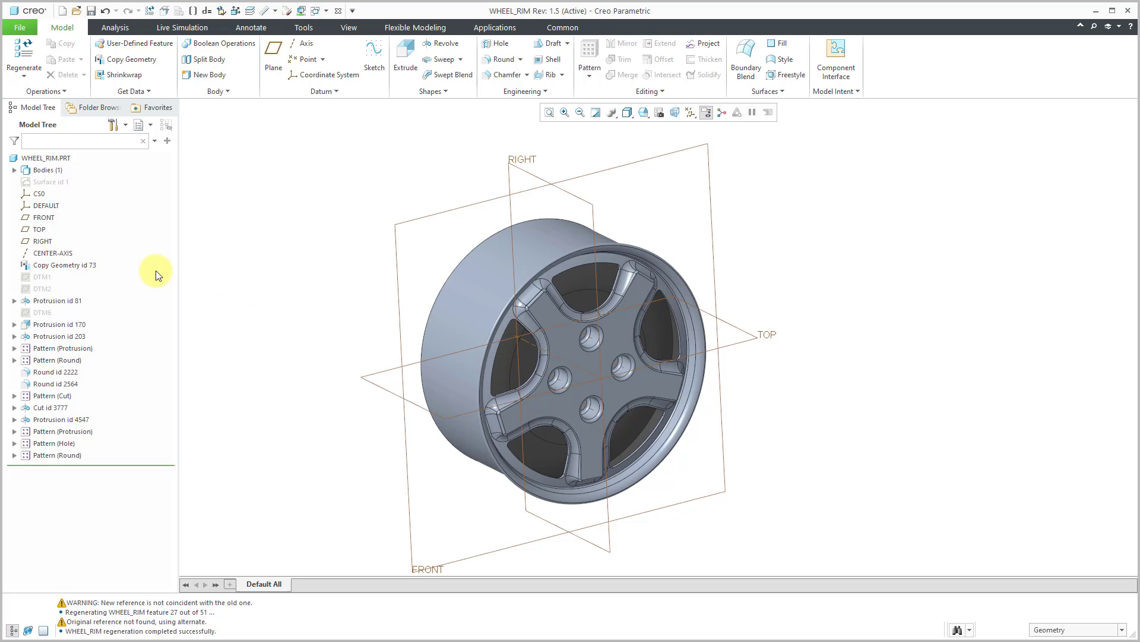
- Delete Copy Geometry id 73 from the wheel rim part
left_click(81, 267)
right_click(80, 268)
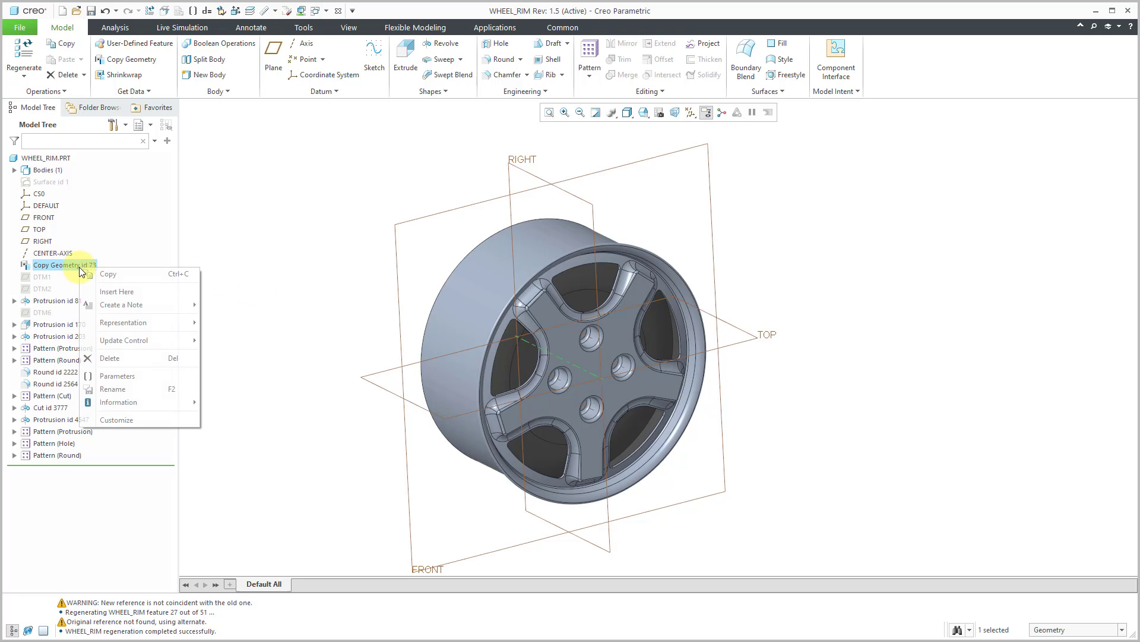
left_click(134, 356)
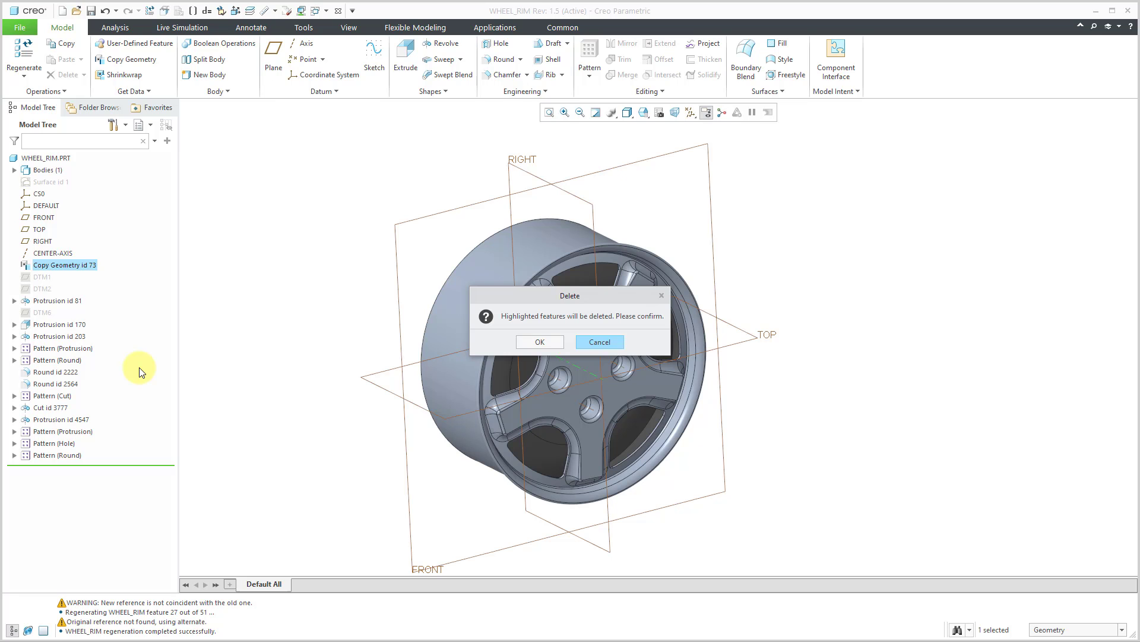
left_click(542, 342)
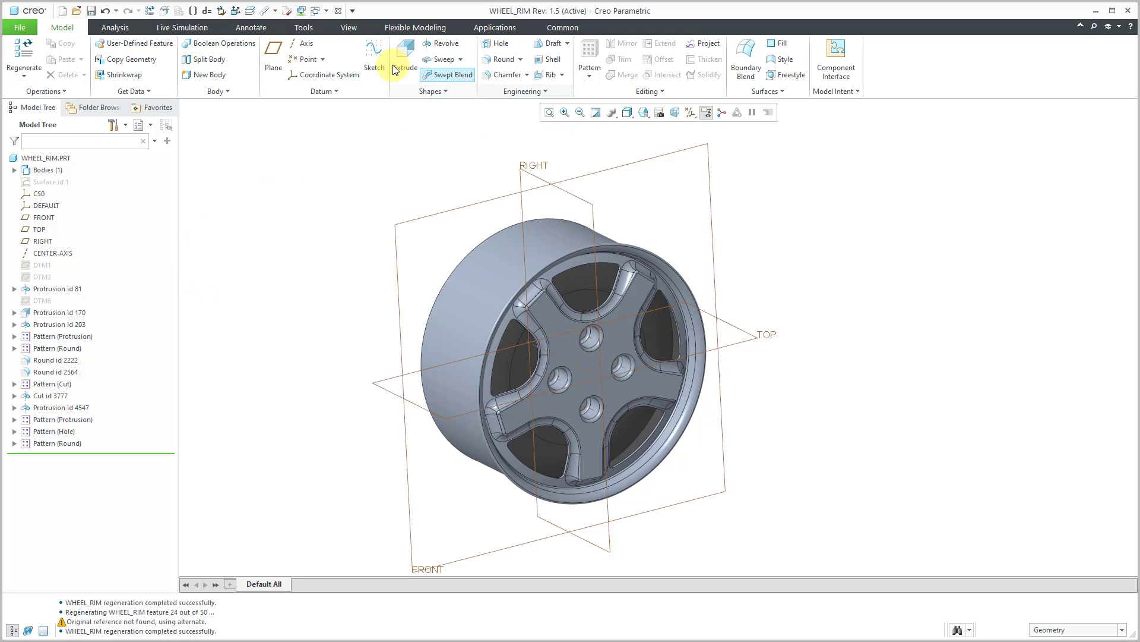
- Switch to the KWIK1_ASSY.ASM window and turn off the display of datum axes and datum planes
left_click(326, 11)
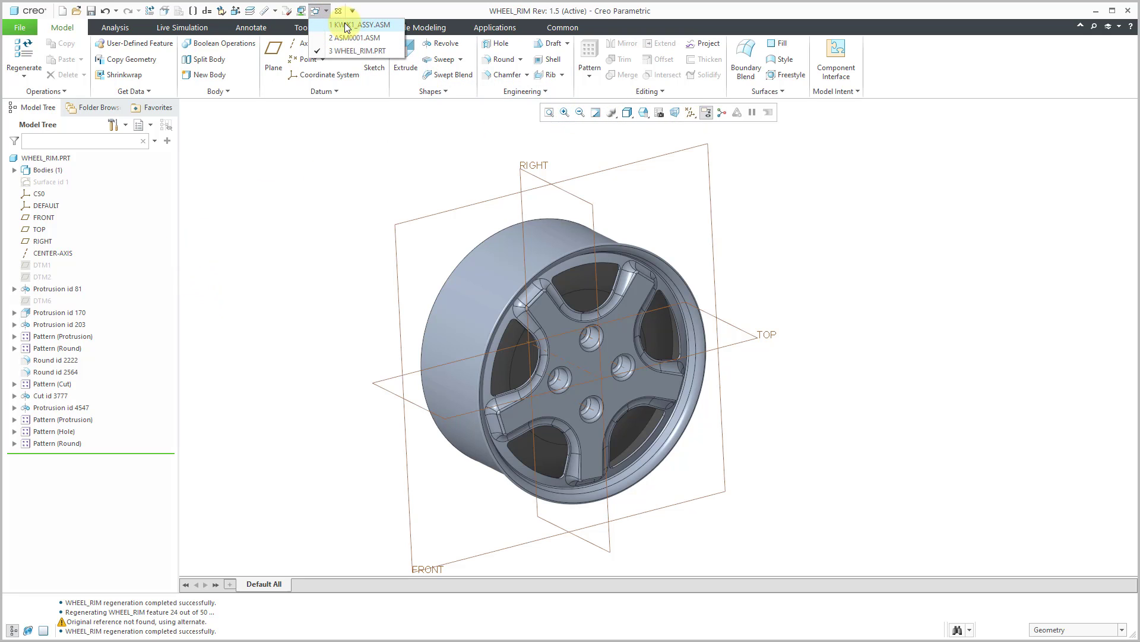
left_click(350, 25)
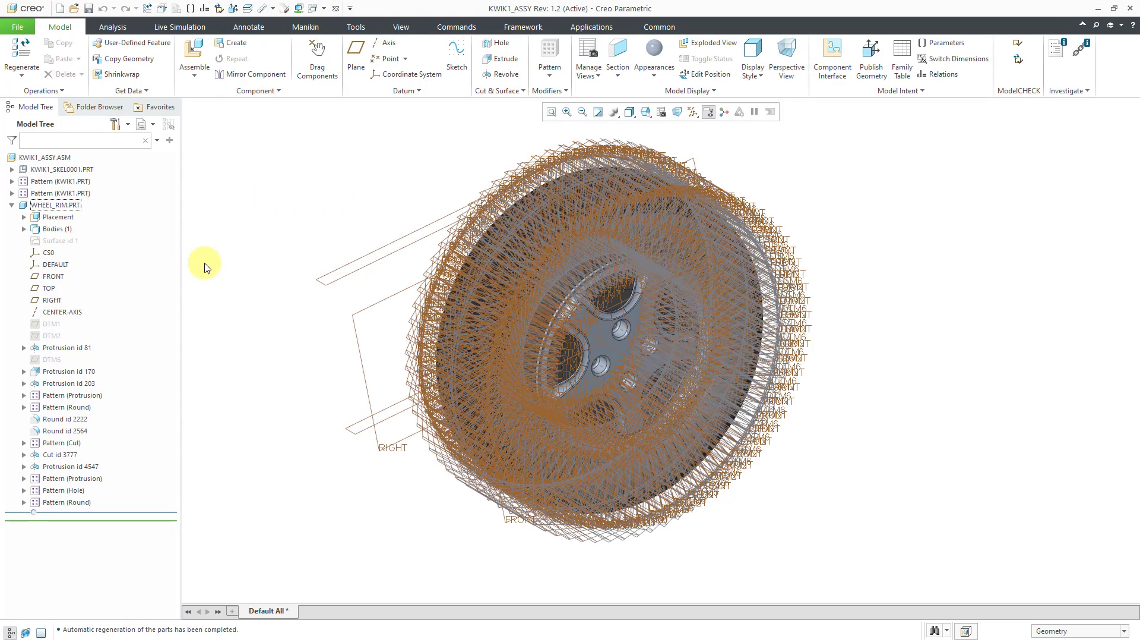
left_click(700, 116)
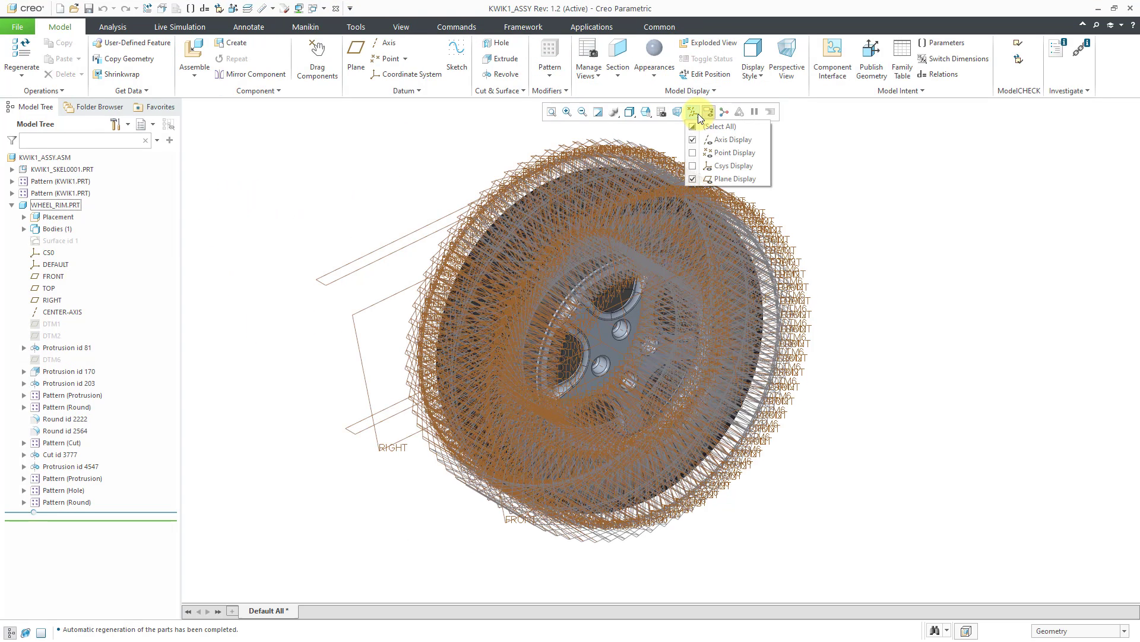
left_click(718, 141)
left_click(729, 179)
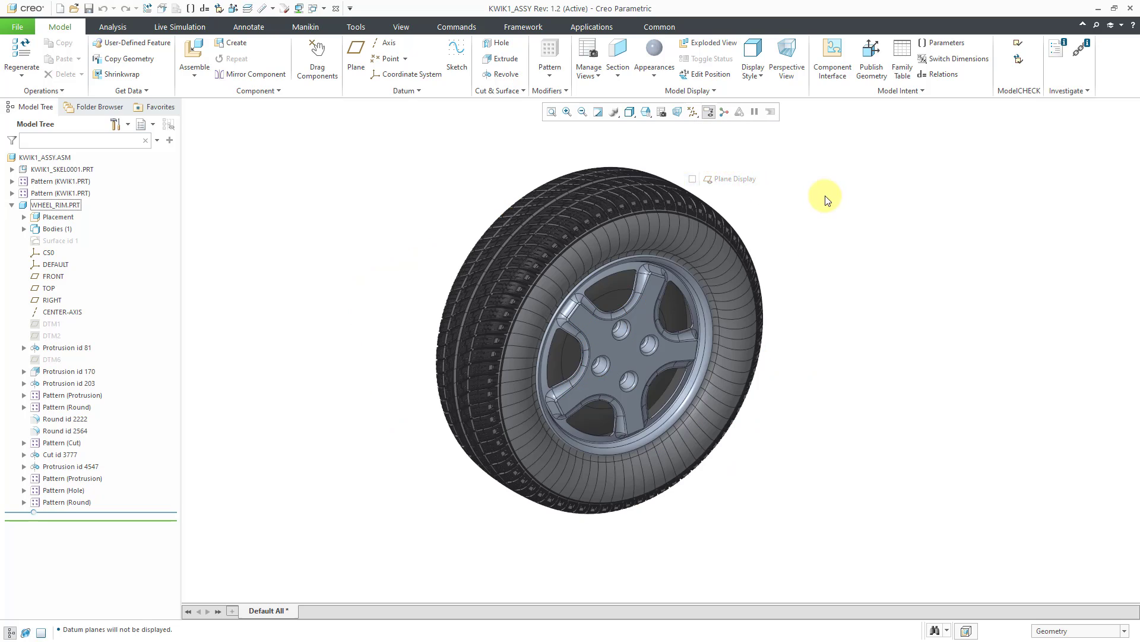
- Examine the features of the first KWIK1 part in the first component pattern, with the WHEEL_RIM part selected
left_click(55, 205)
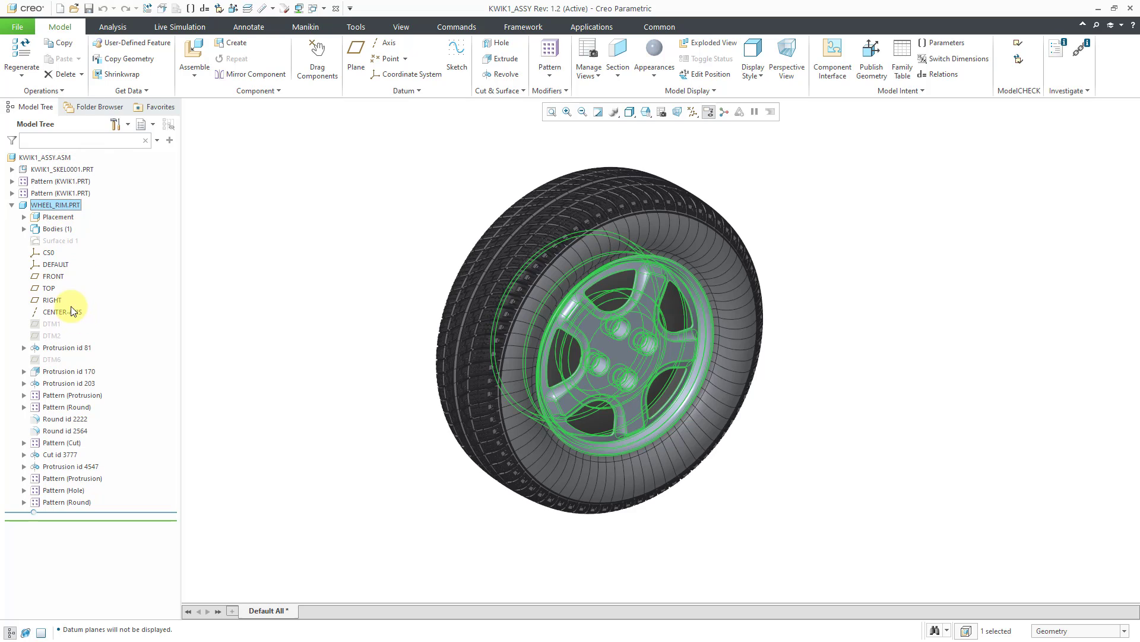
left_click(12, 182)
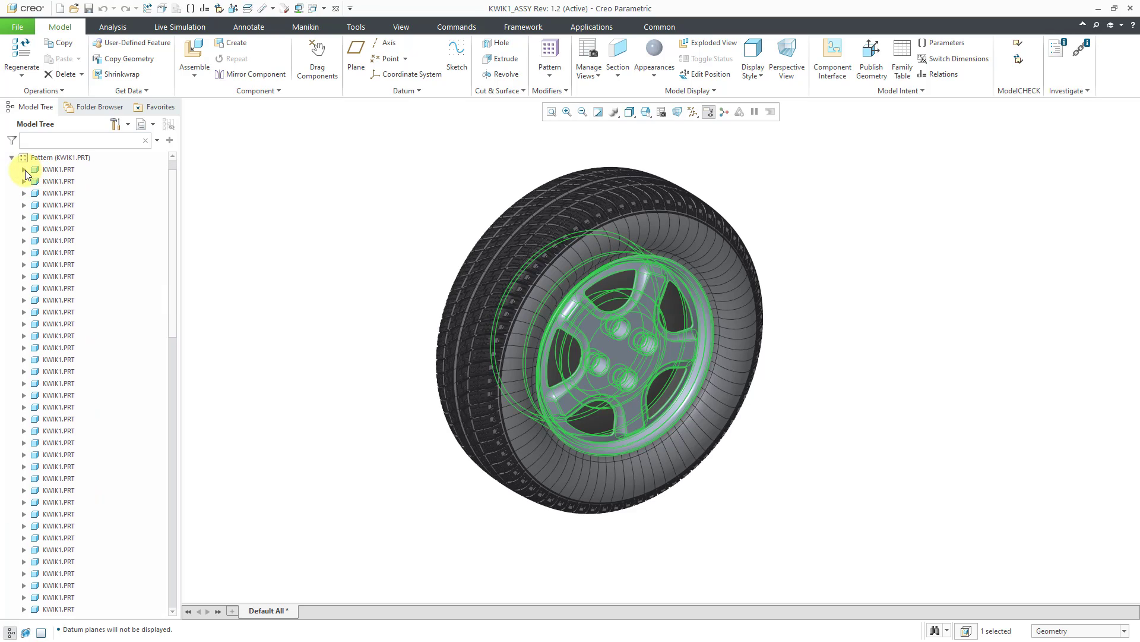
left_click(25, 171)
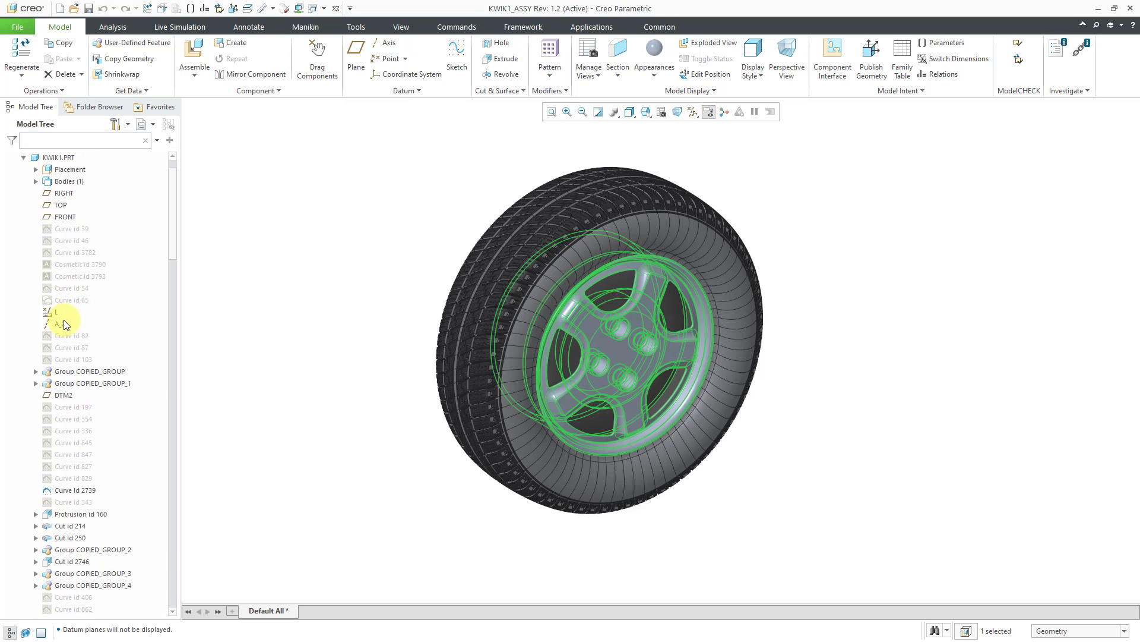
left_click(23, 158)
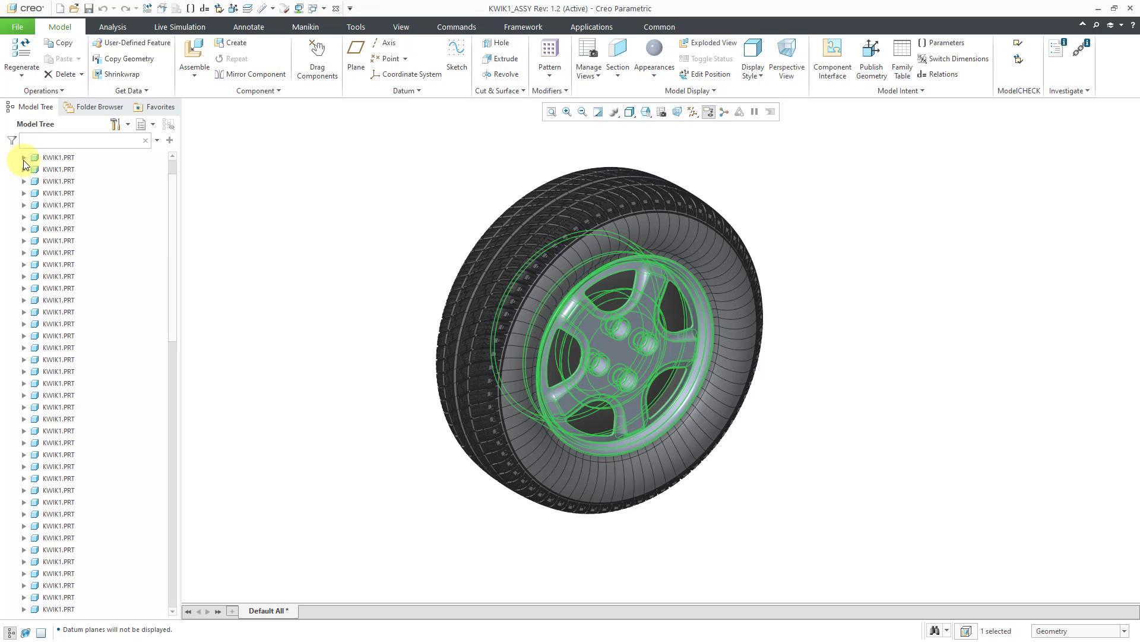
- Collapse the first KWIK1 pattern and examine the A_2 axis of KWIK1_SKEL0001 with the display of datum axes turned on
scroll(67, 297, "up", 1)
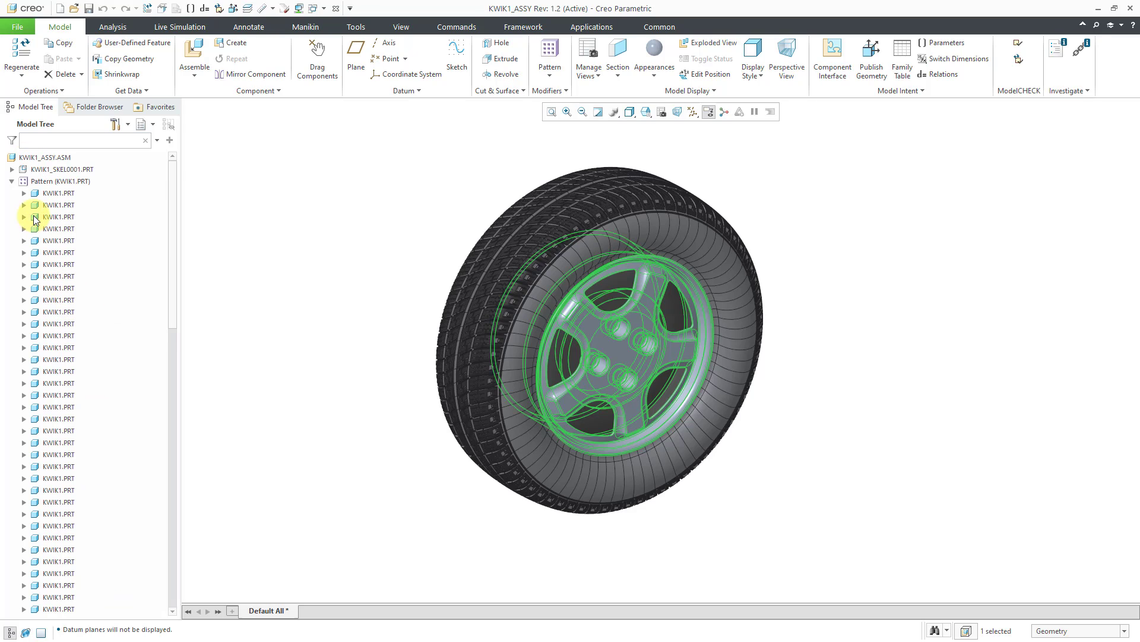
left_click(11, 181)
left_click(11, 169)
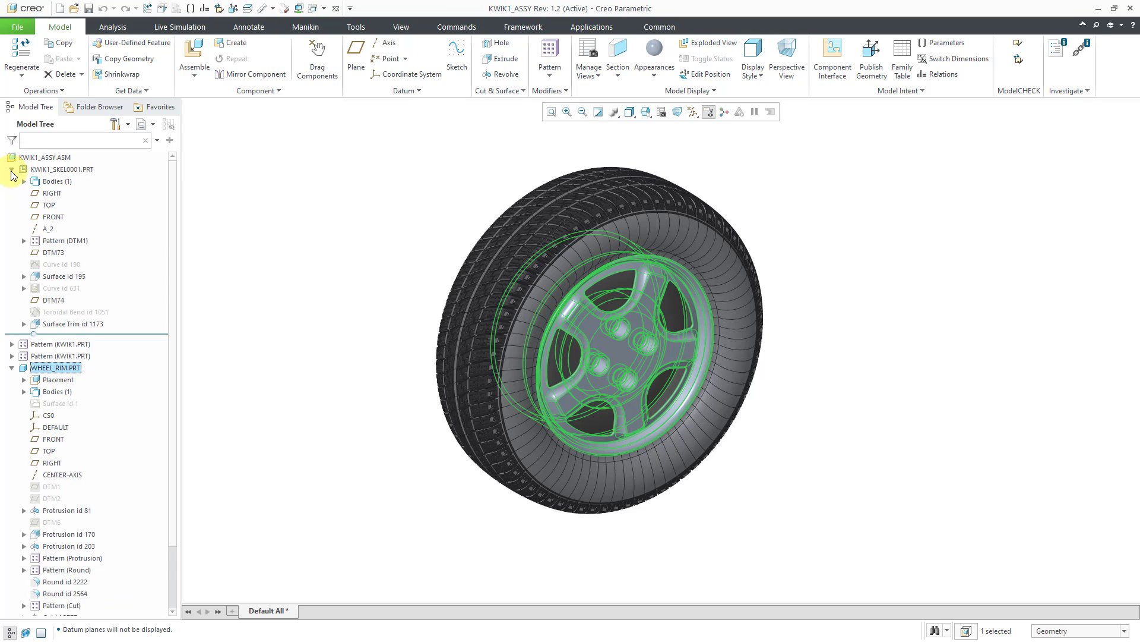
left_click(49, 229)
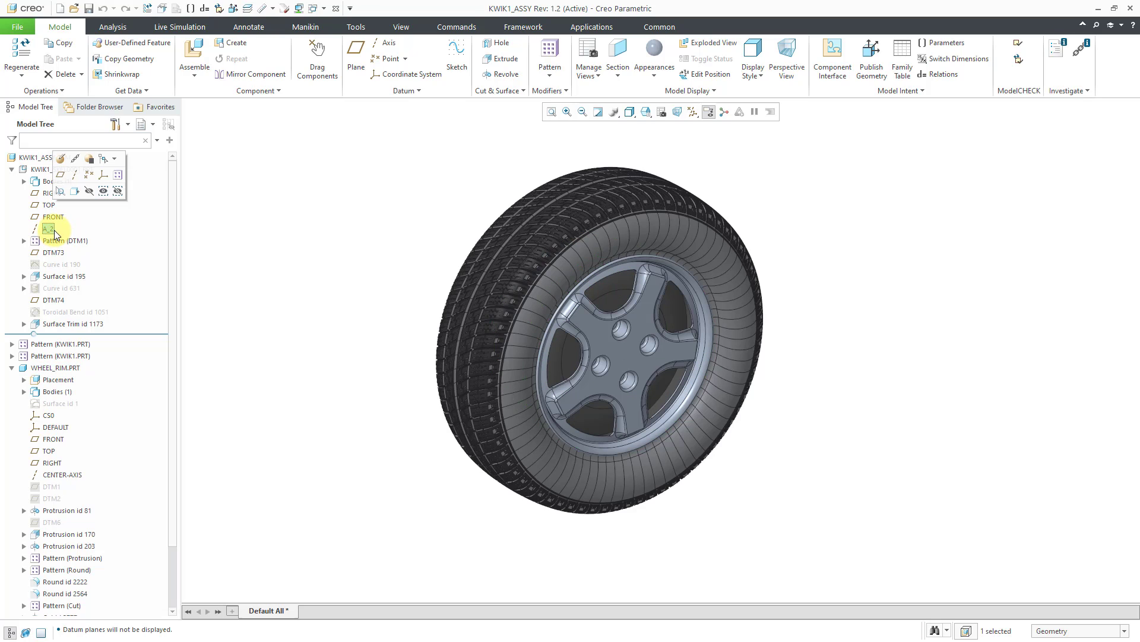
left_click(690, 113)
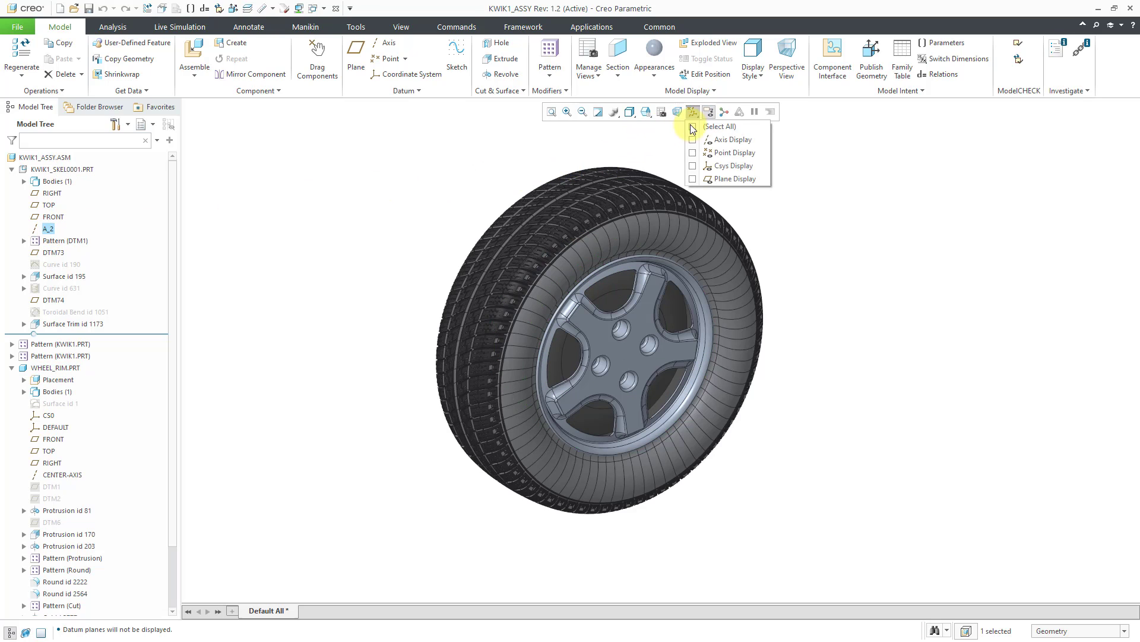
left_click(726, 141)
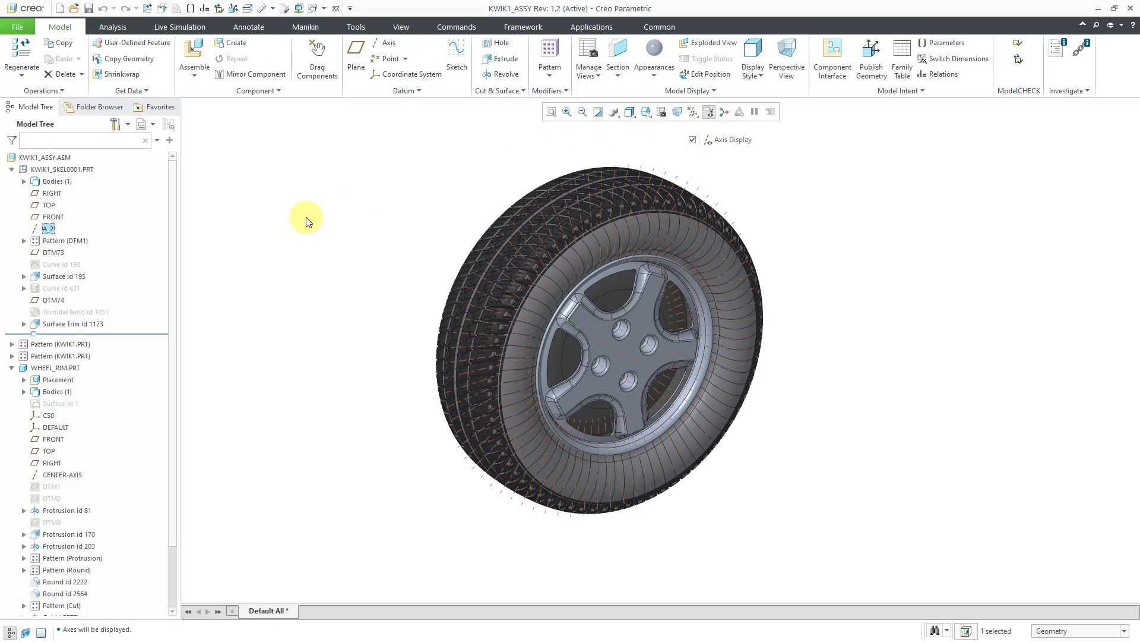
middle_click_drag(639, 295, 490, 287)
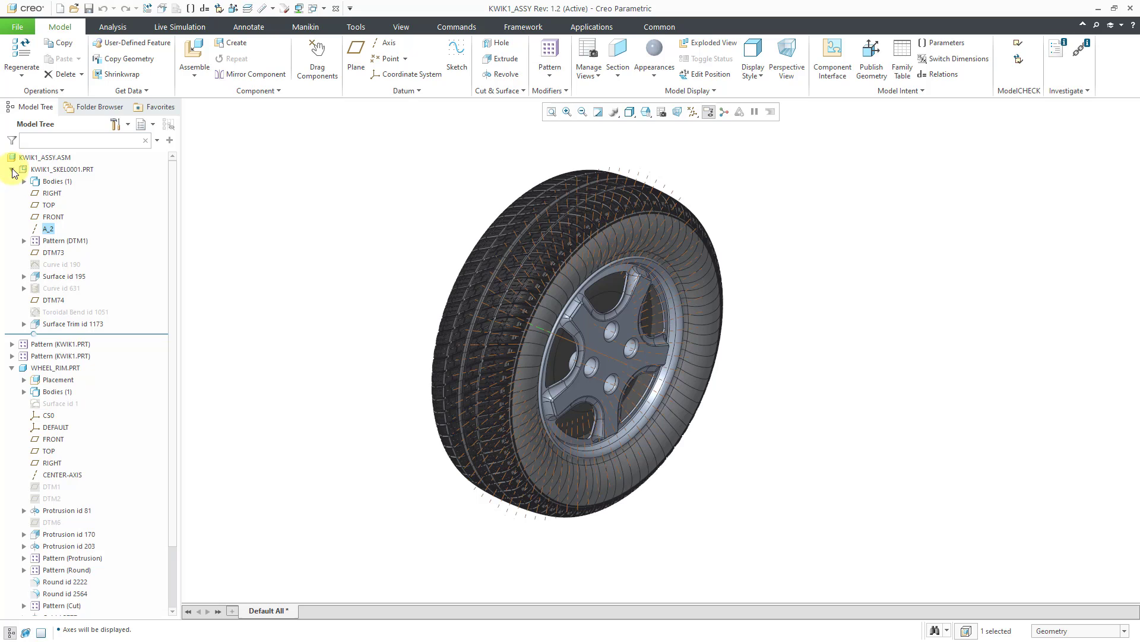
- Collapse the KWIK1_SKEL0001 skeleton part, clear the selection and turn off the display of datum axes
left_click(11, 170)
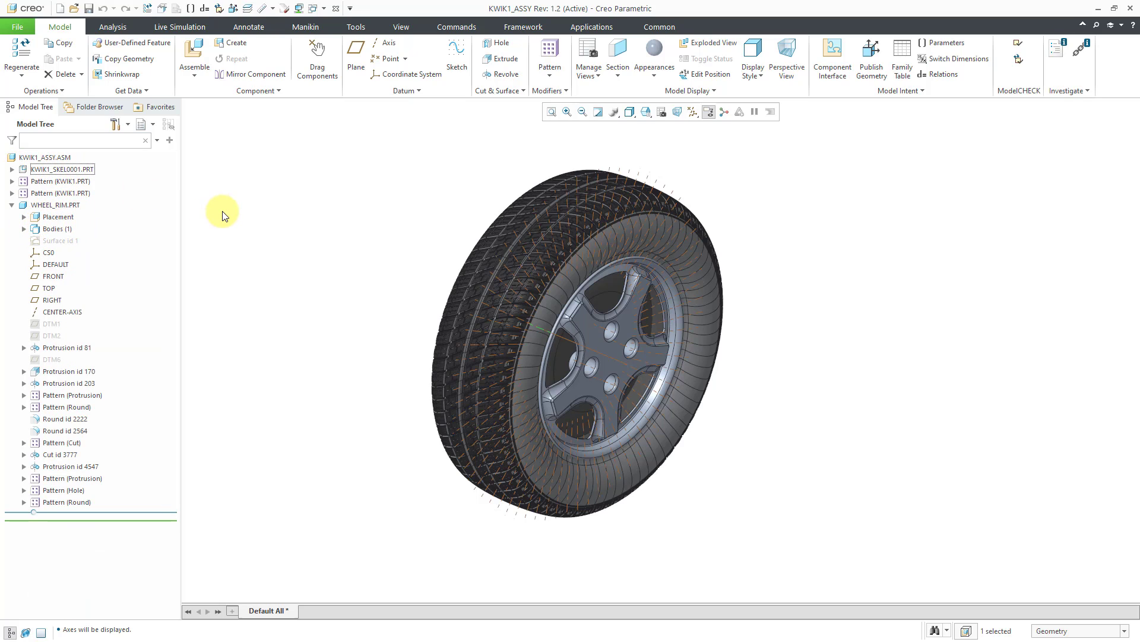
left_click(238, 223)
left_click(692, 112)
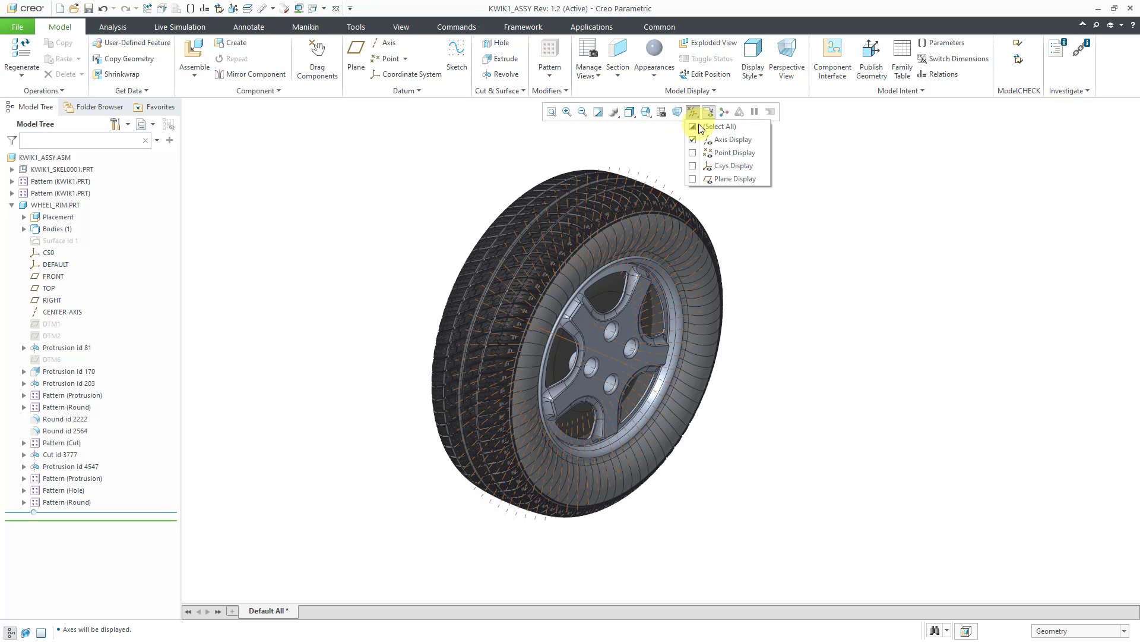
left_click(712, 140)
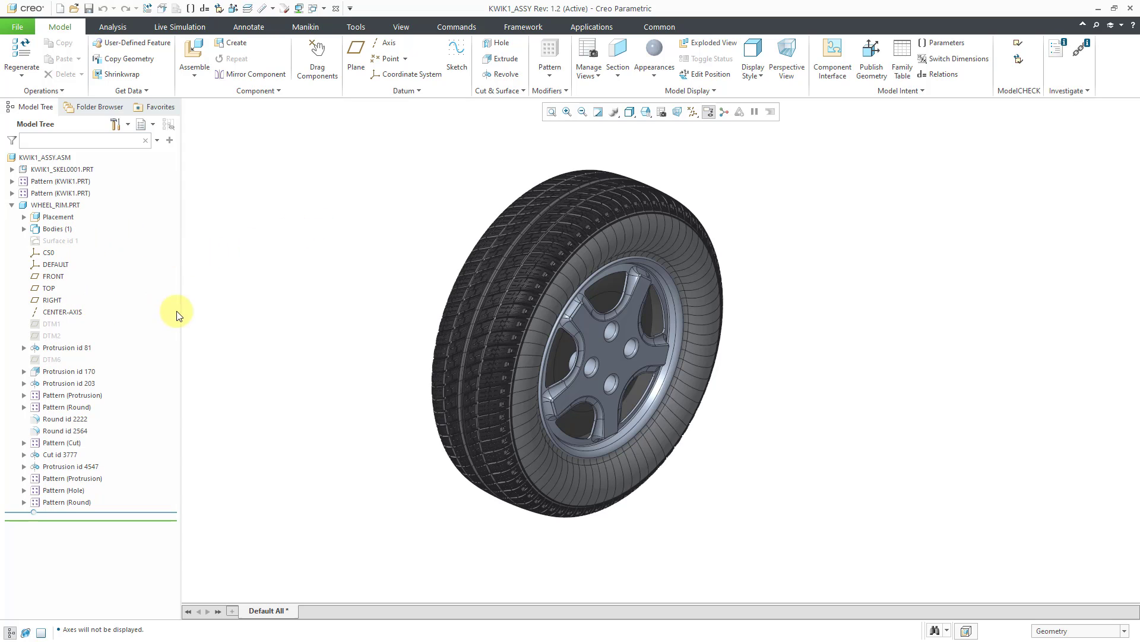
left_click(403, 91)
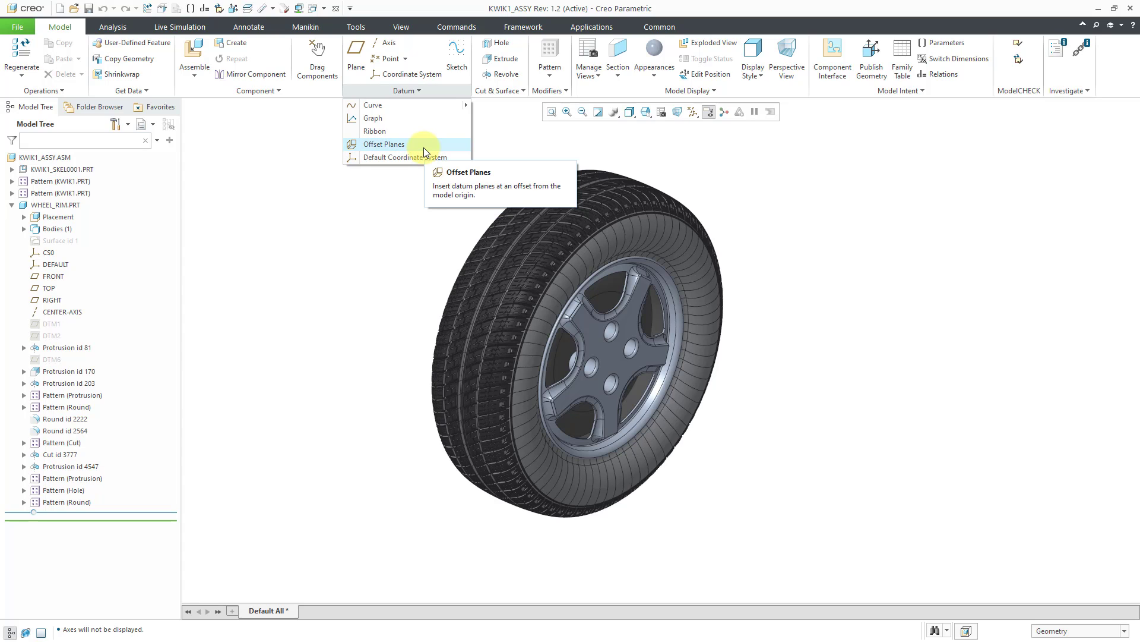
left_click(57, 89)
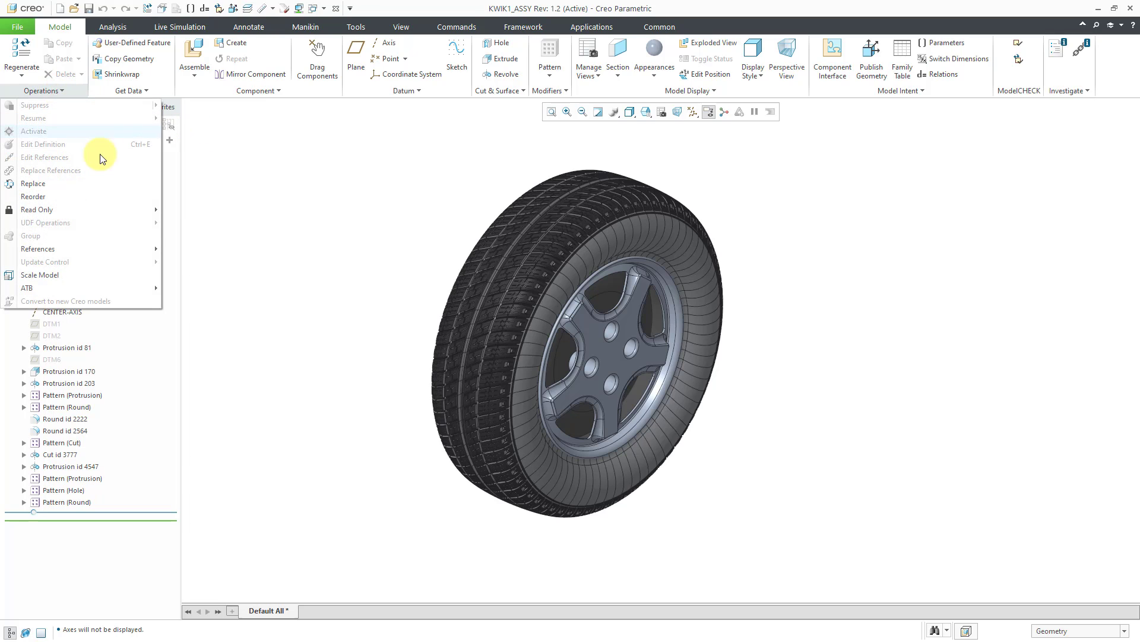
left_click(305, 180)
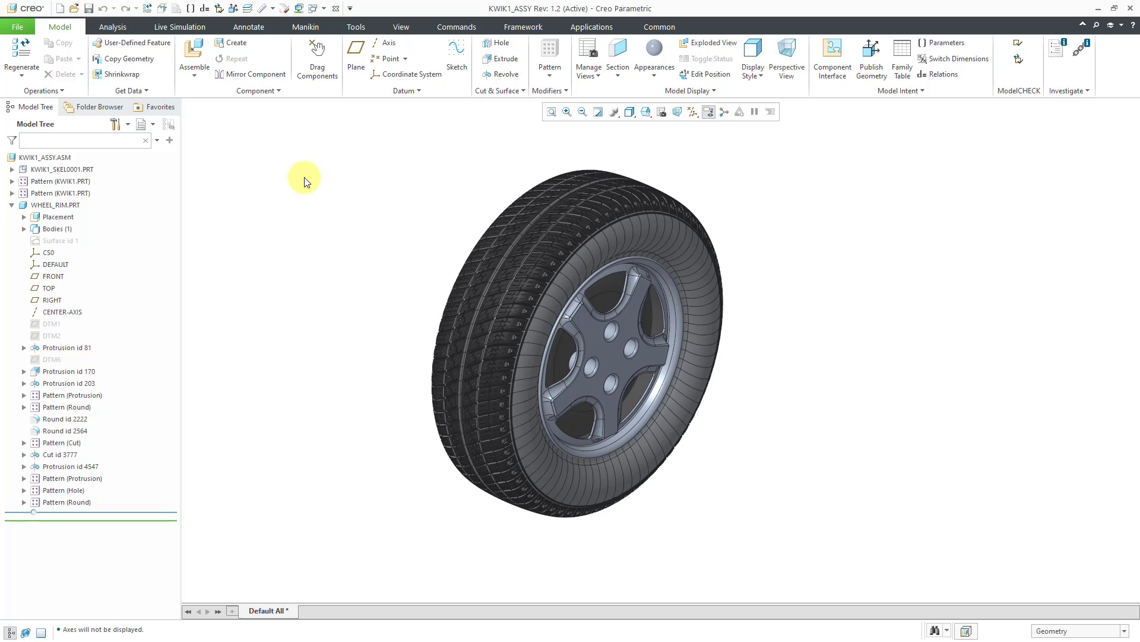